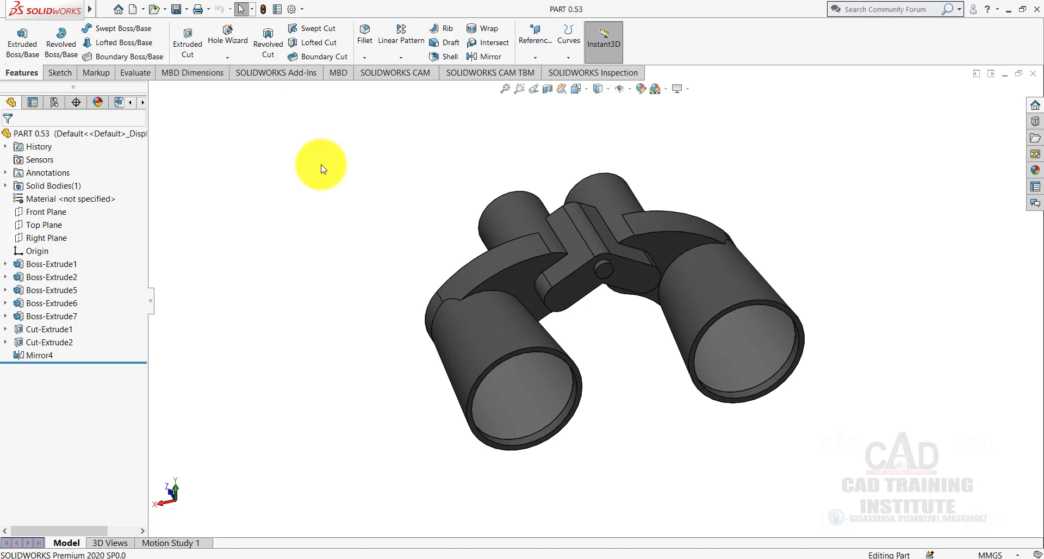
Step: Create a new part document
{"action": "left_click", "coordinate": [102, 10]}
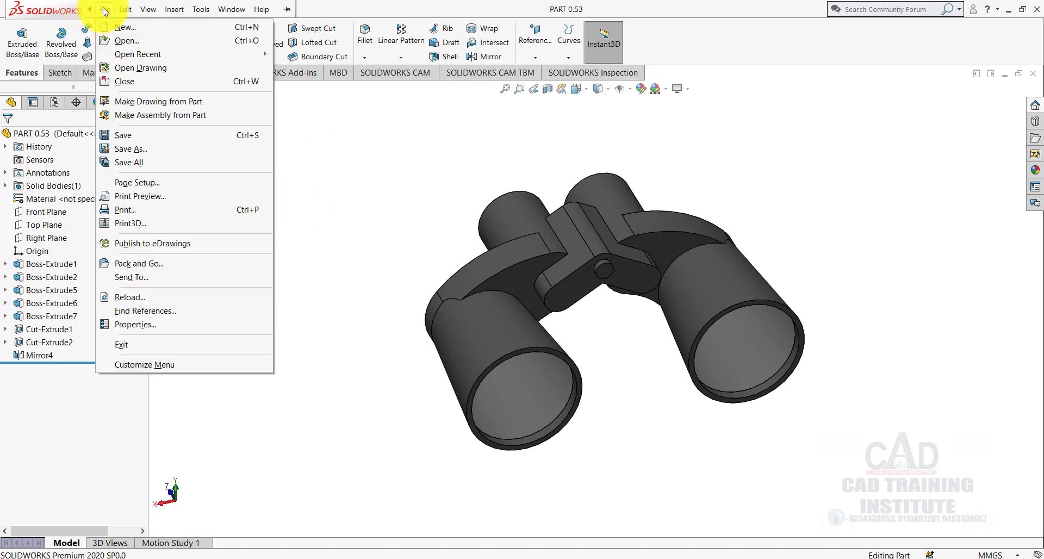
{"action": "left_click", "coordinate": [123, 28]}
{"action": "left_click", "coordinate": [105, 10]}
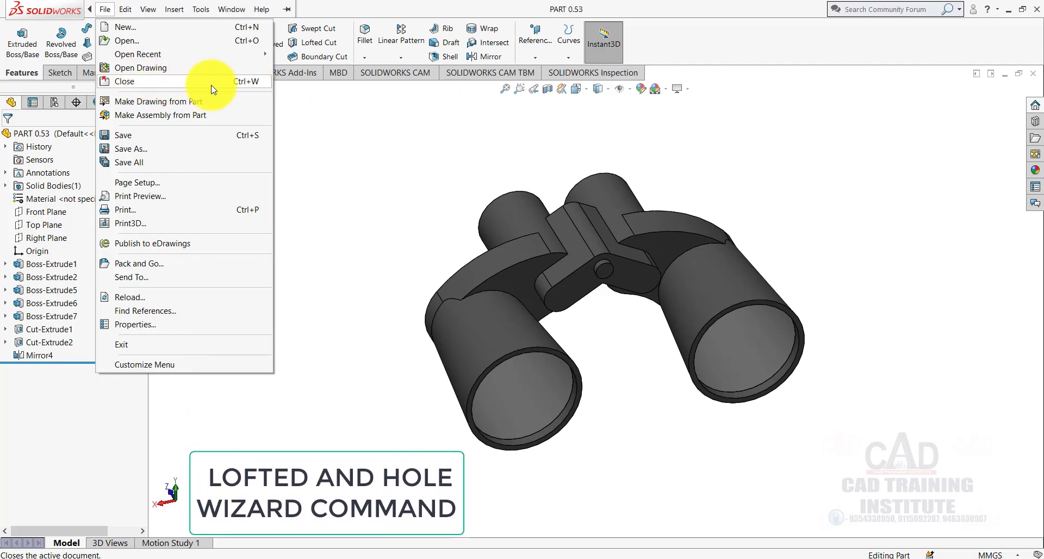
{"action": "left_click", "coordinate": [139, 27]}
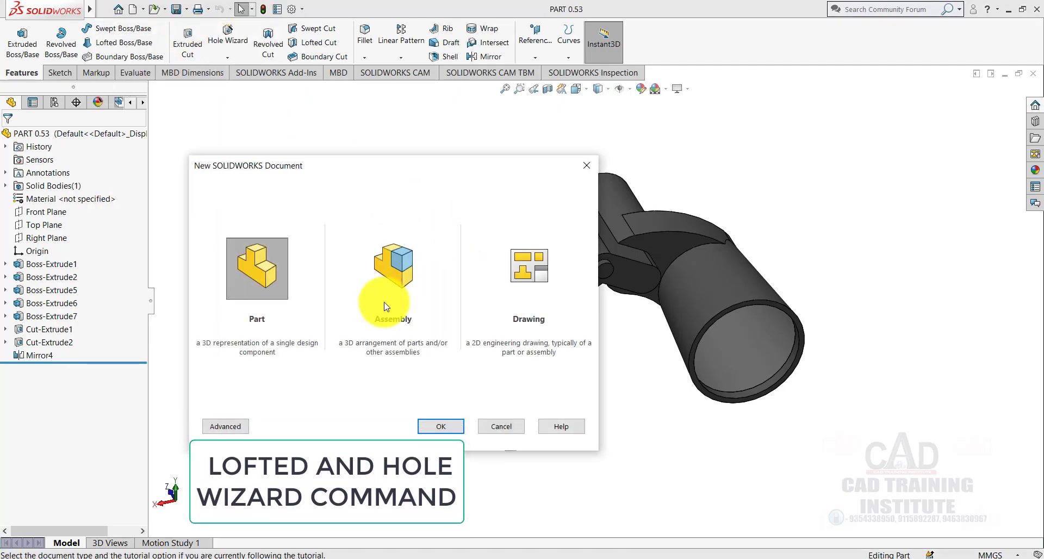
{"action": "left_click", "coordinate": [440, 425]}
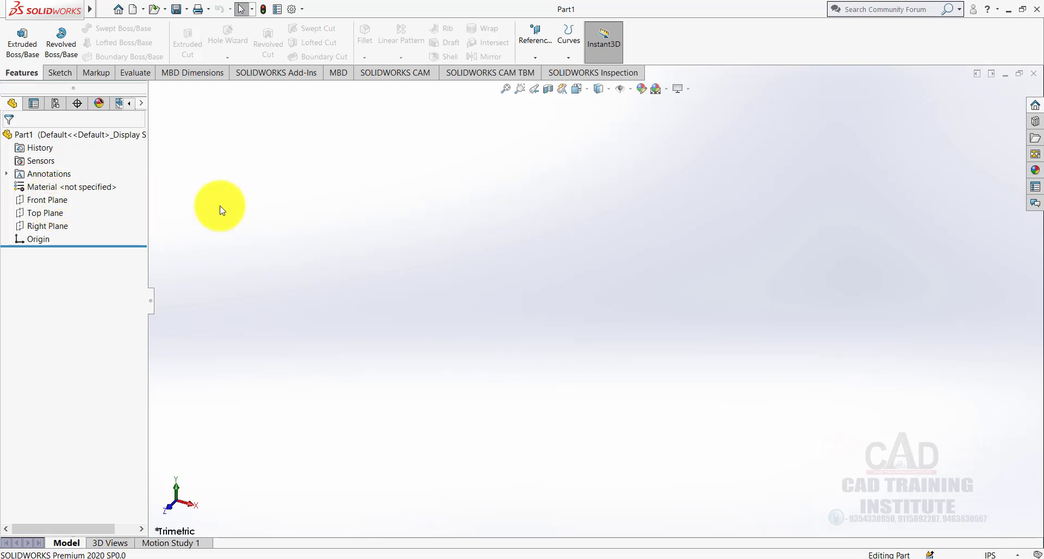
{"action": "right_click", "coordinate": [52, 205]}
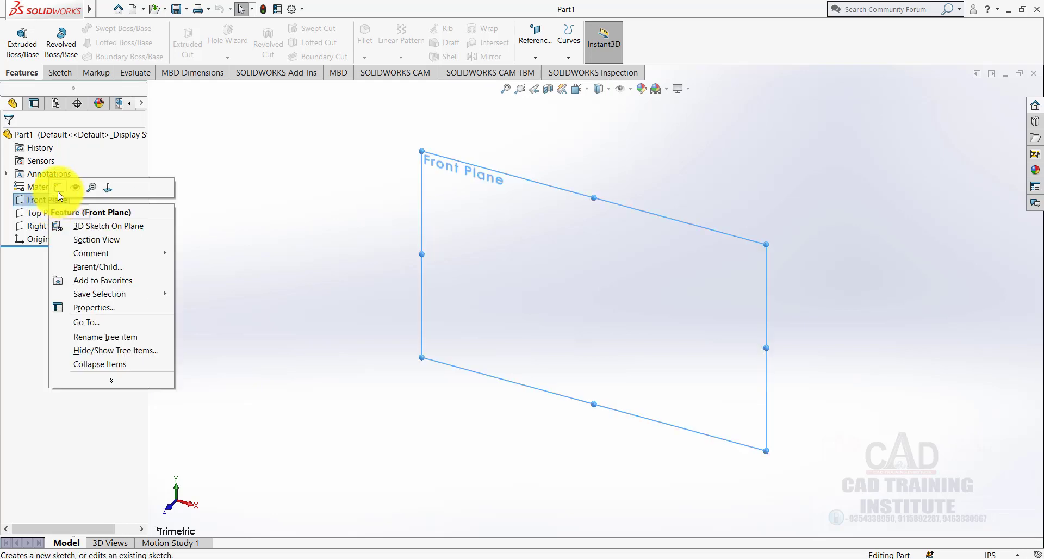
{"action": "left_click", "coordinate": [315, 260]}
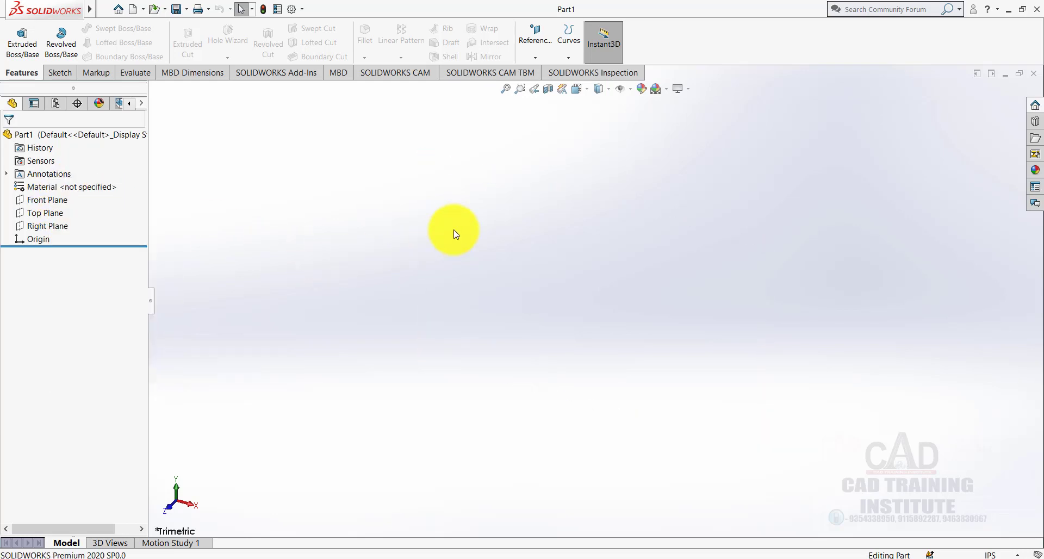
{"action": "right_click", "coordinate": [48, 204]}
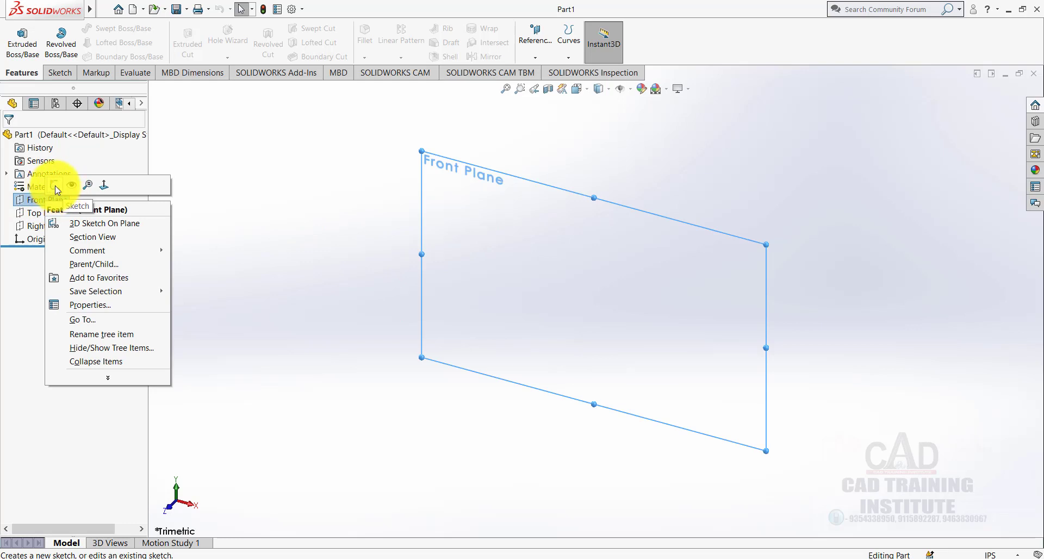
{"action": "left_click", "coordinate": [55, 187]}
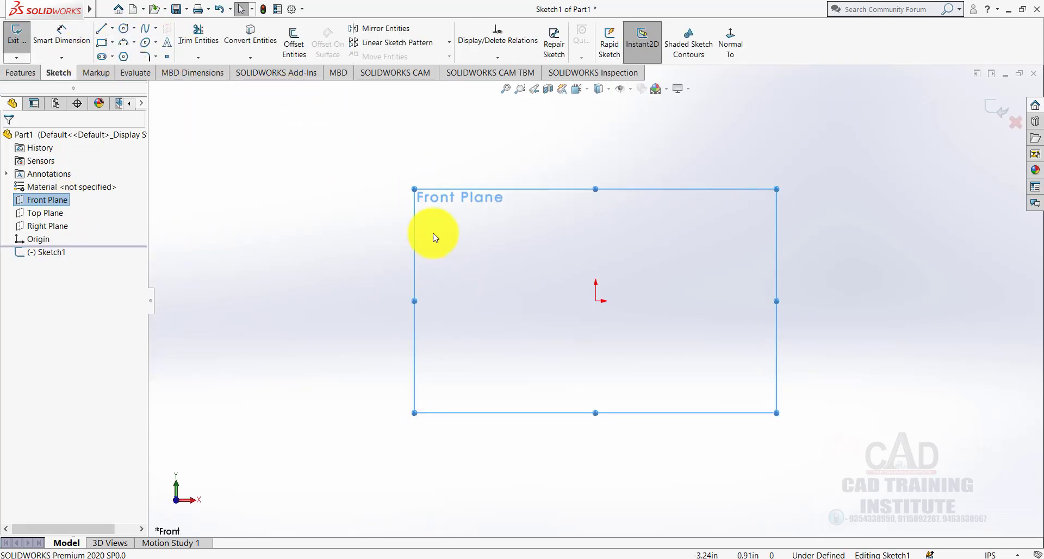
{"action": "left_click", "coordinate": [992, 106]}
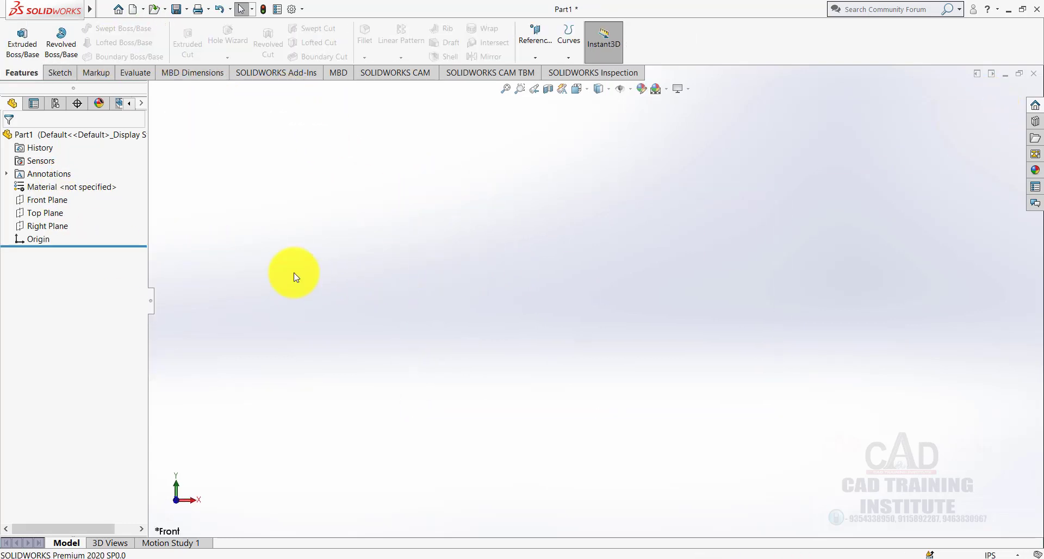
Step: Sketch a center rectangle about 4.1 by 2.5 in on the Top Plane, centred on the origin, and exit the sketch
{"action": "right_click", "coordinate": [41, 215]}
{"action": "left_click", "coordinate": [55, 203]}
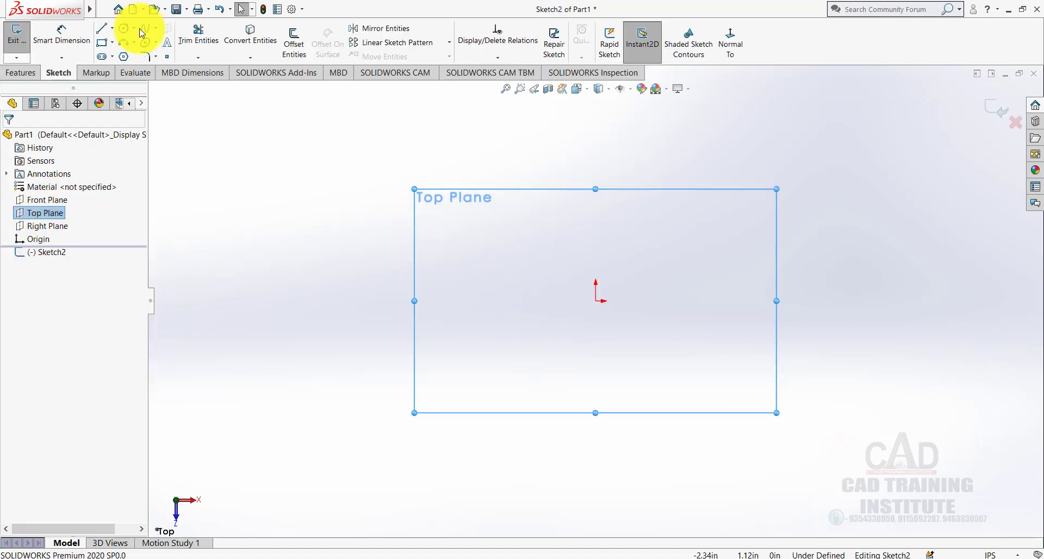
{"action": "left_click", "coordinate": [102, 44]}
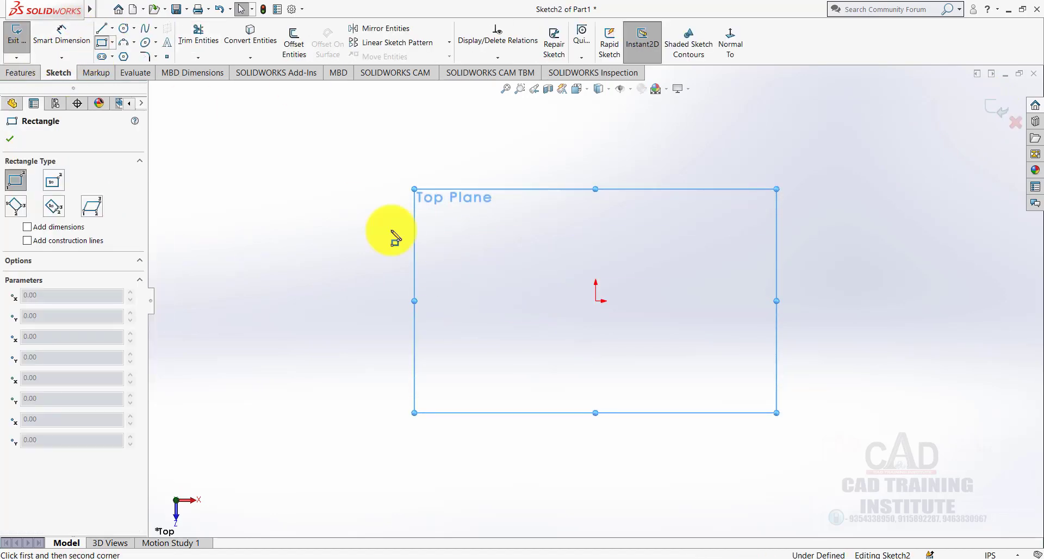
{"action": "left_click", "coordinate": [53, 179]}
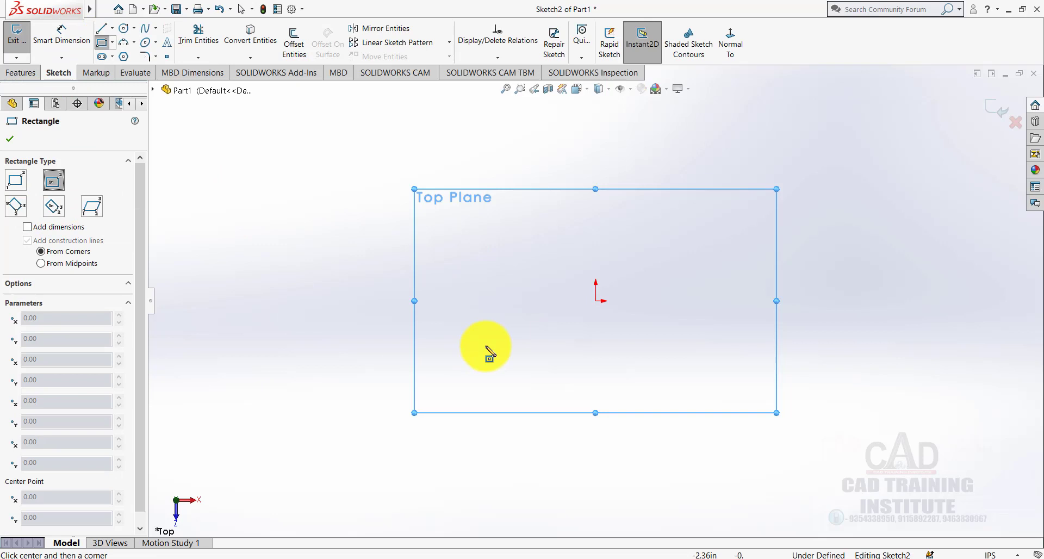
{"action": "left_click", "coordinate": [596, 301]}
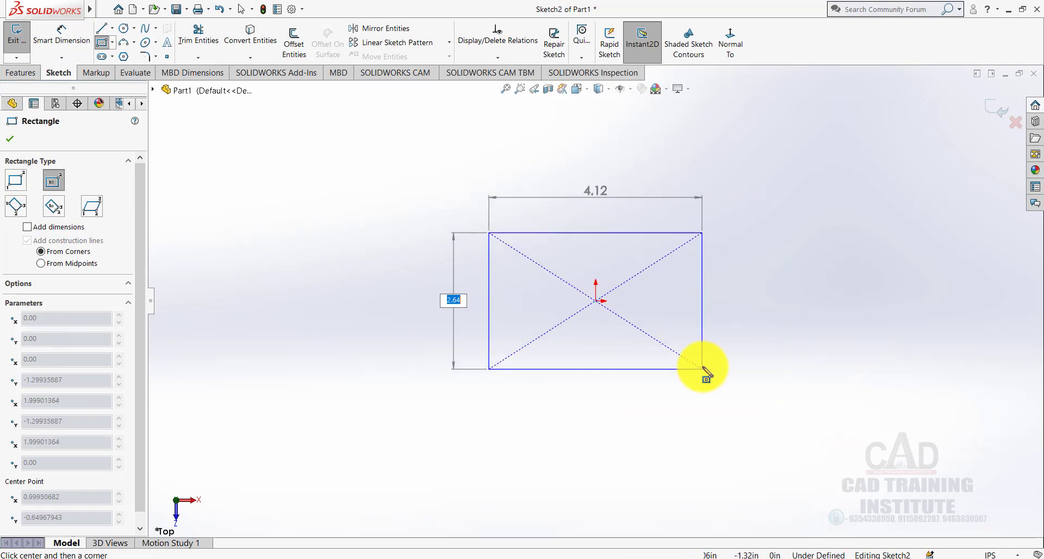
{"action": "left_click", "coordinate": [703, 372]}
{"action": "right_click", "coordinate": [386, 177]}
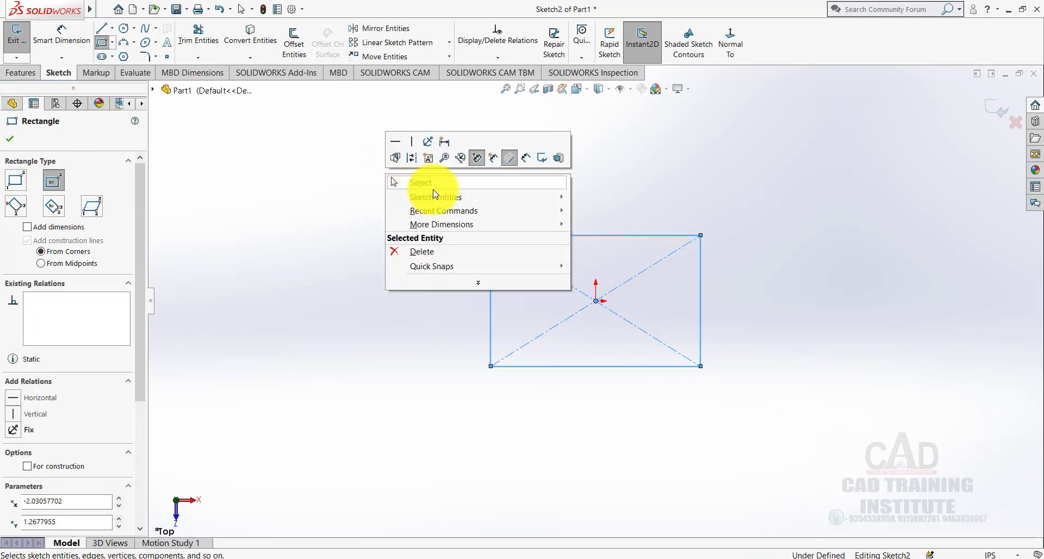
{"action": "left_click", "coordinate": [428, 185]}
{"action": "left_click", "coordinate": [988, 109]}
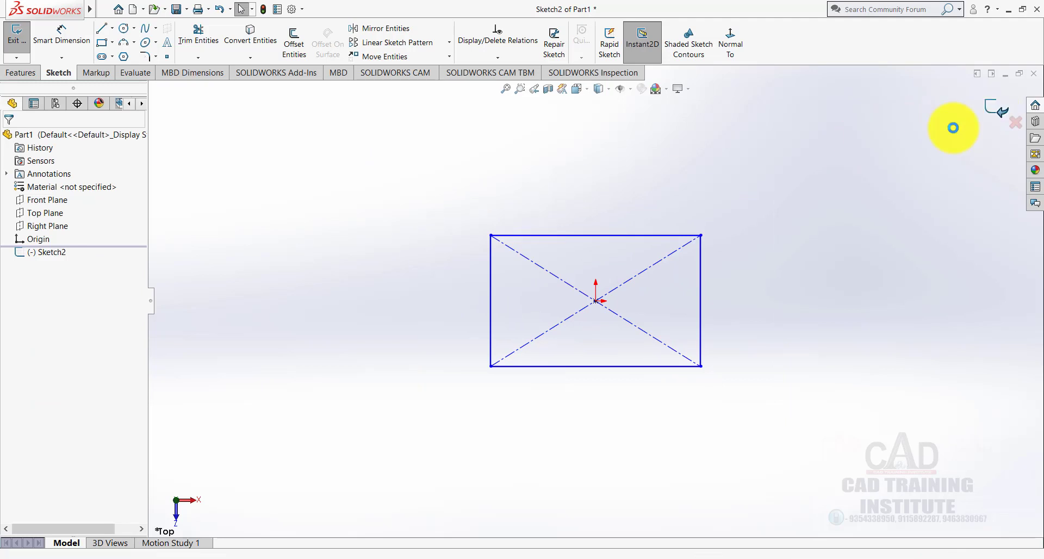
Step: Create a reference plane offset 2.30 in above the Top Plane
{"action": "mouse_move", "coordinate": [613, 345]}
{"action": "middle_mouse_down"}
{"action": "mouse_move", "coordinate": [554, 258]}
{"action": "mouse_move", "coordinate": [553, 212]}
{"action": "middle_mouse_up"}
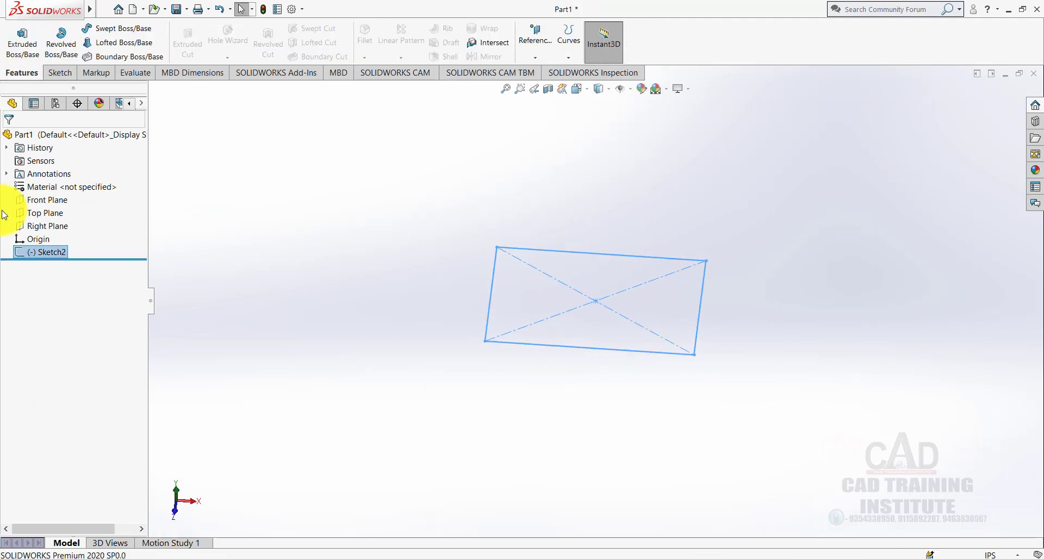
{"action": "left_click", "coordinate": [45, 213]}
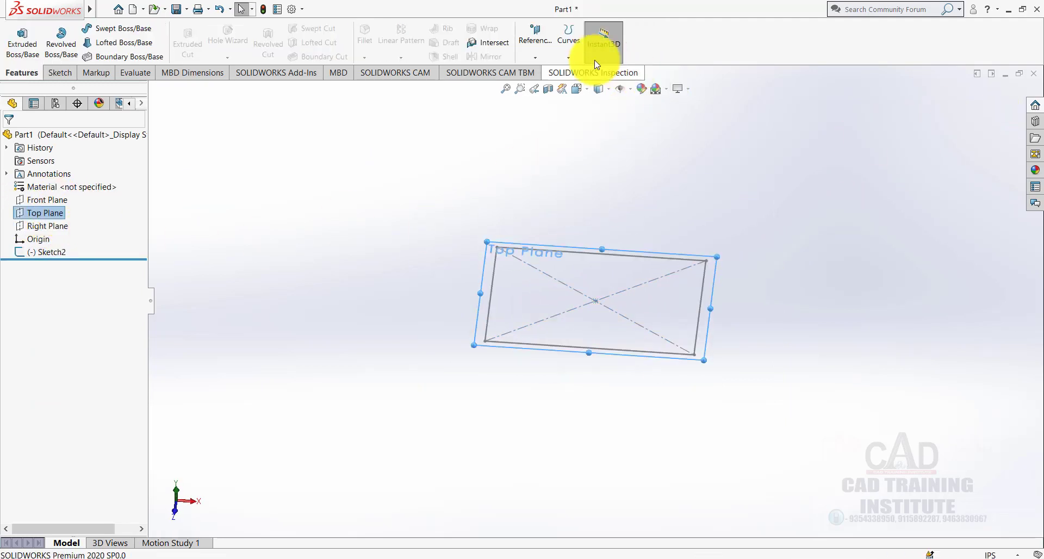
{"action": "left_click", "coordinate": [539, 48]}
{"action": "left_click", "coordinate": [570, 76]}
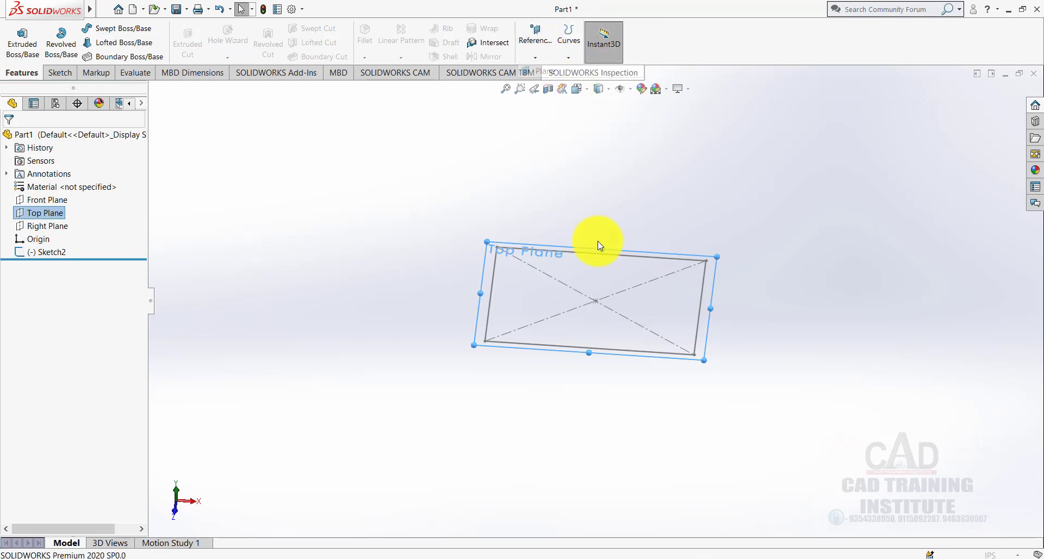
{"action": "left_click", "coordinate": [595, 289]}
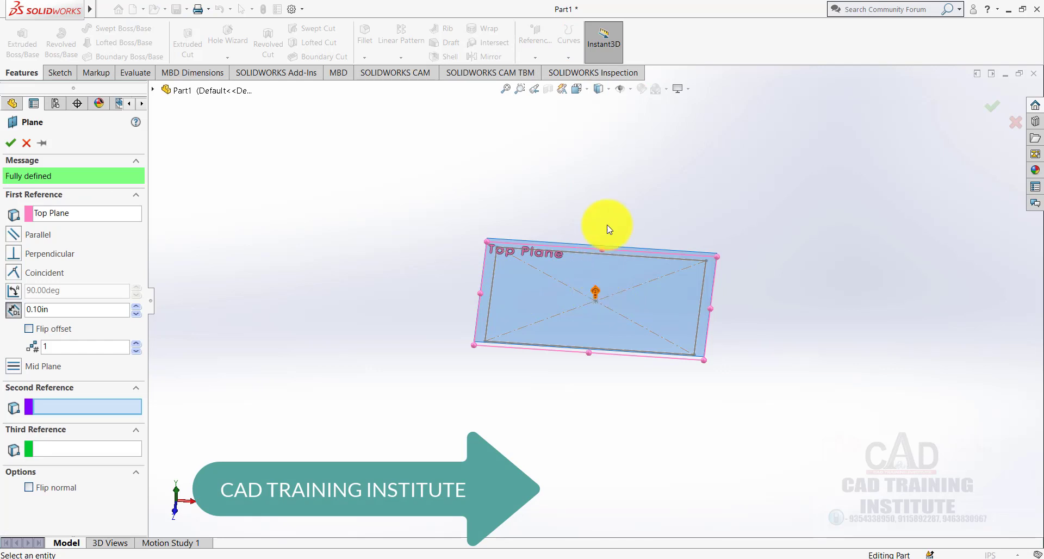
{"action": "middle_click_drag", "start_coordinate": [583, 303], "coordinate": [580, 250]}
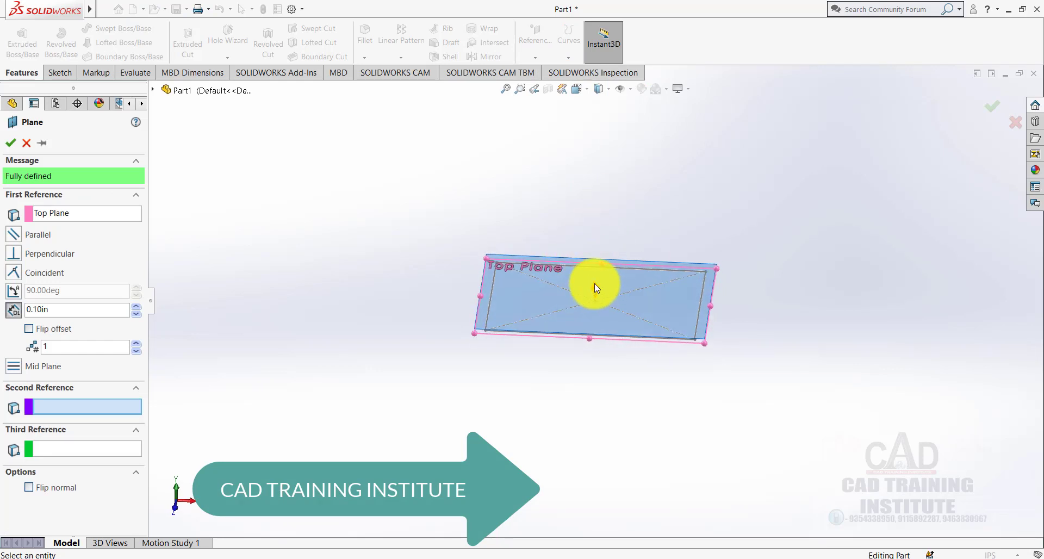
{"action": "left_click", "coordinate": [140, 306]}
{"action": "left_click", "coordinate": [140, 307]}
{"action": "left_click", "coordinate": [140, 307]}
{"action": "left_click", "coordinate": [140, 306]}
{"action": "left_click", "coordinate": [140, 306]}
{"action": "left_click", "coordinate": [140, 306]}
{"action": "left_click", "coordinate": [140, 306]}
{"action": "left_click", "coordinate": [140, 306]}
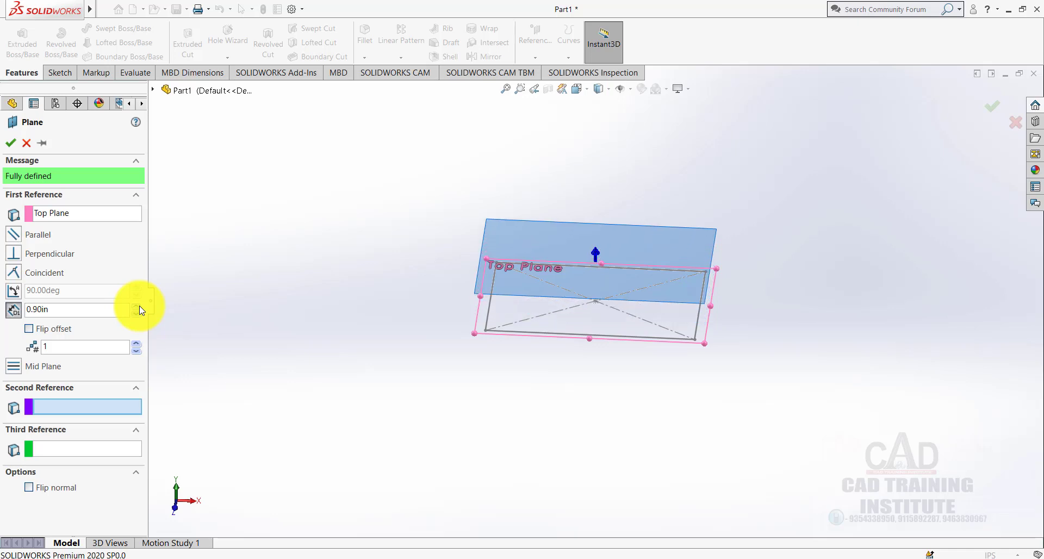
{"action": "left_click", "coordinate": [140, 306]}
{"action": "left_click", "coordinate": [140, 306]}
{"action": "left_click", "coordinate": [140, 306]}
{"action": "left_click", "coordinate": [139, 306]}
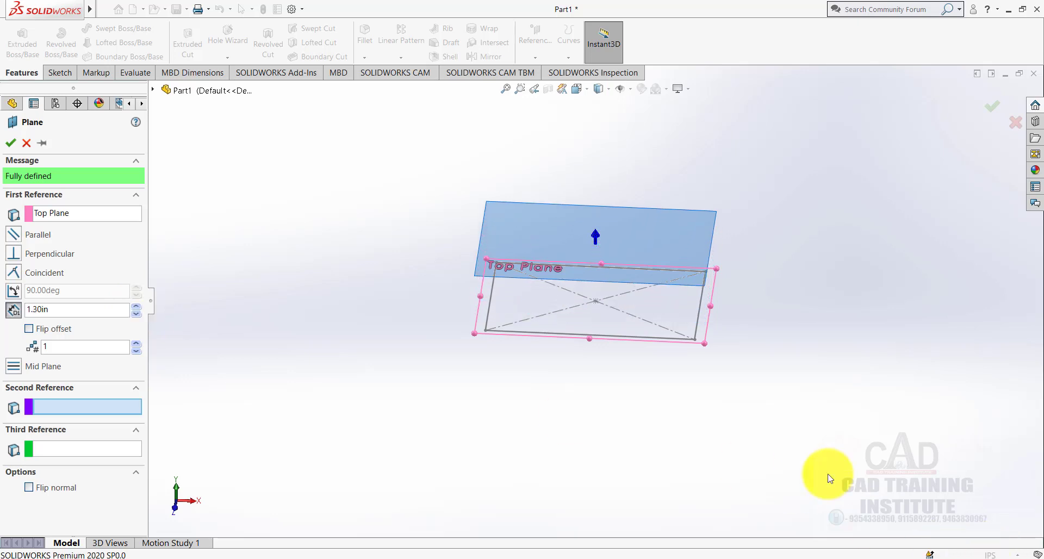
{"action": "left_click", "coordinate": [136, 306]}
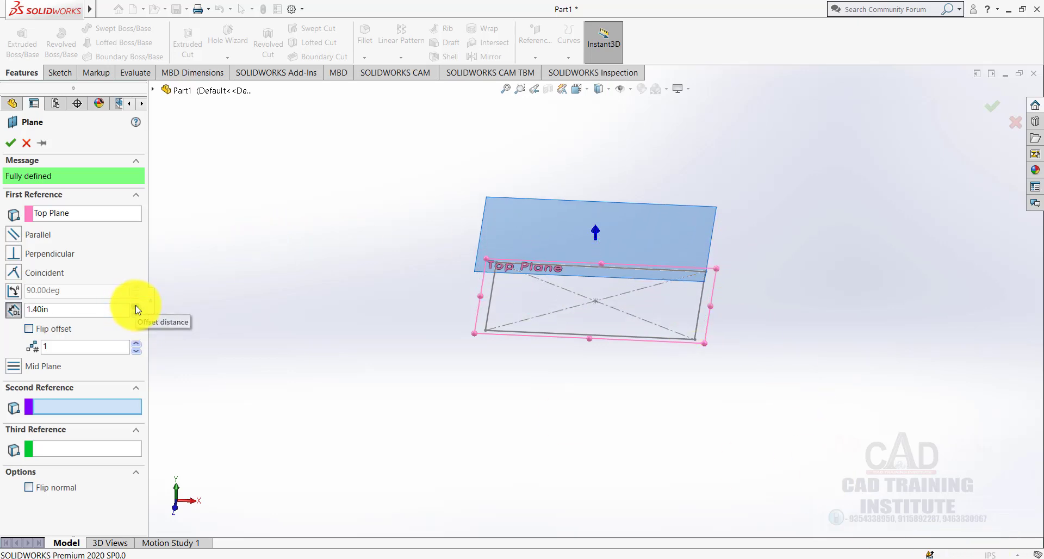
{"action": "left_click", "coordinate": [136, 306]}
{"action": "left_click", "coordinate": [135, 306]}
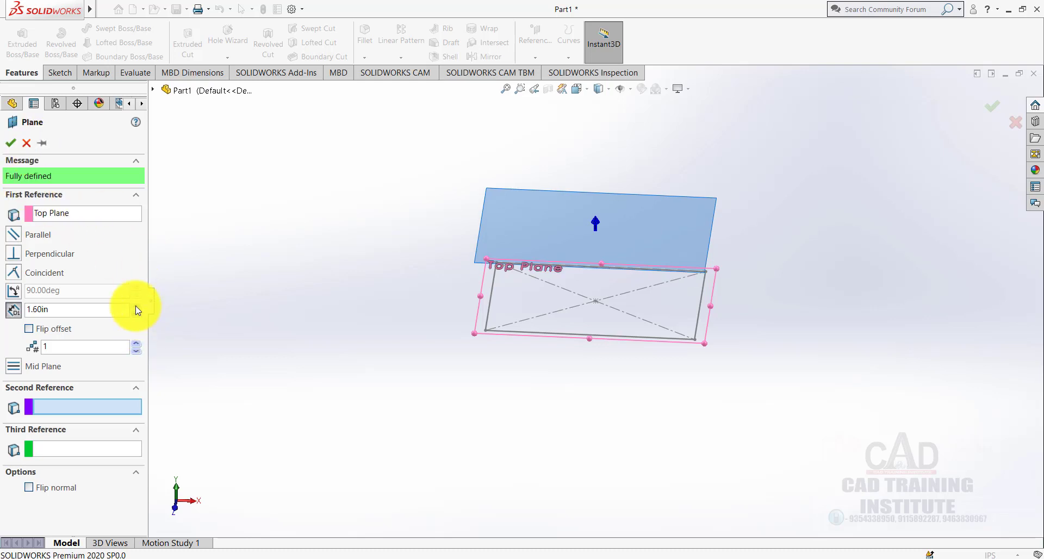
{"action": "left_click", "coordinate": [136, 306]}
{"action": "left_click", "coordinate": [136, 306]}
{"action": "left_click", "coordinate": [136, 306]}
{"action": "left_click", "coordinate": [136, 306]}
{"action": "left_click", "coordinate": [135, 306]}
{"action": "left_click", "coordinate": [136, 306]}
{"action": "left_click", "coordinate": [136, 306]}
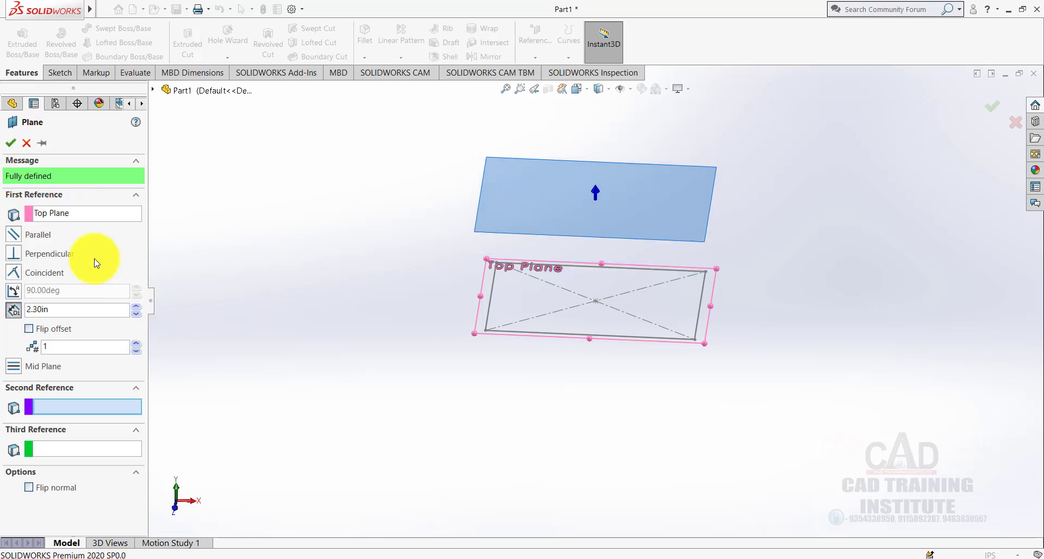
{"action": "left_click", "coordinate": [10, 144]}
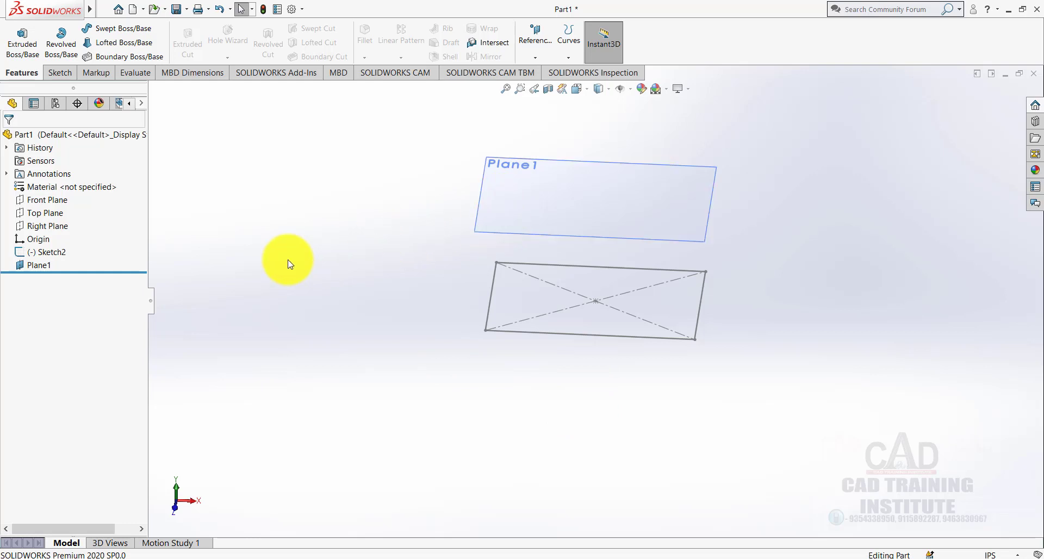
Step: Sketch a circle of about 0.87 in radius centred on the origin on the new offset plane, and exit the sketch
{"action": "right_click", "coordinate": [47, 265]}
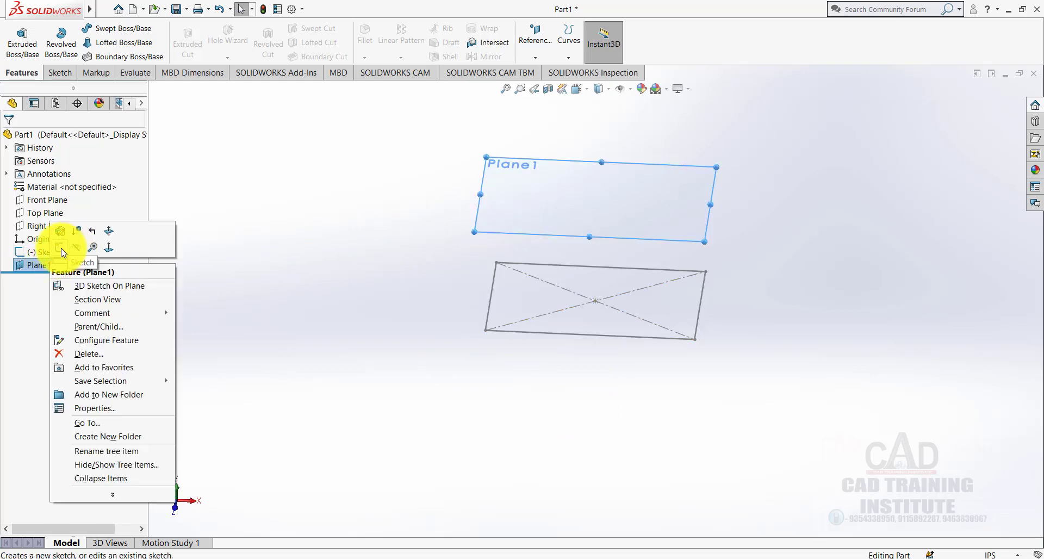
{"action": "left_click", "coordinate": [62, 248]}
{"action": "left_click", "coordinate": [729, 41]}
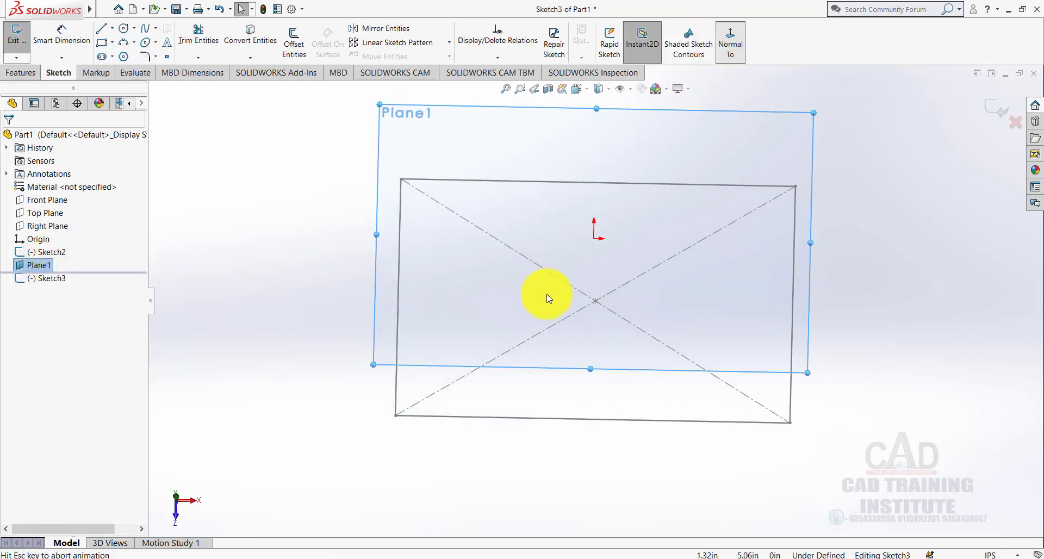
{"action": "left_click", "coordinate": [125, 29]}
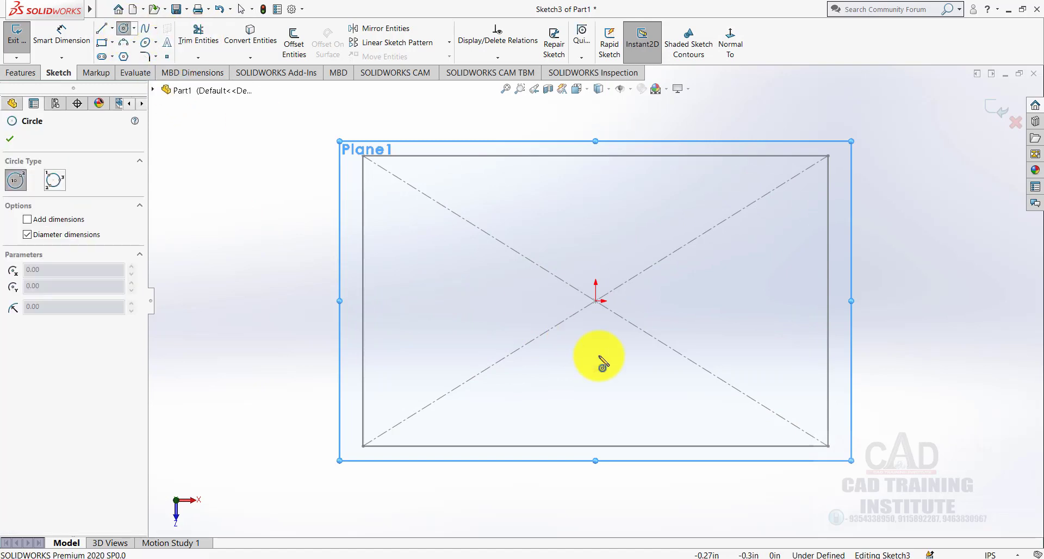
{"action": "left_click", "coordinate": [596, 301]}
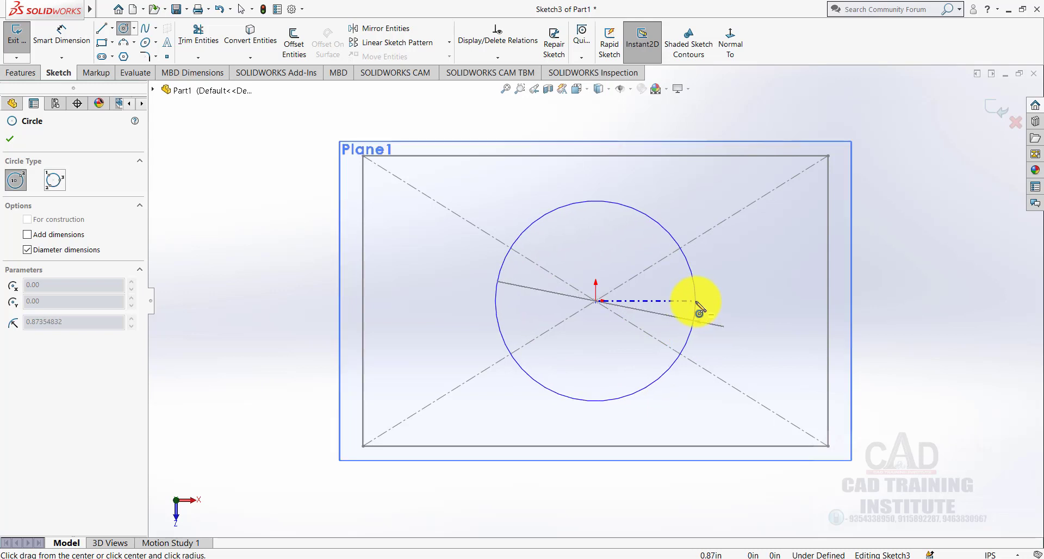
{"action": "left_click", "coordinate": [696, 303]}
{"action": "right_click", "coordinate": [582, 187]}
{"action": "left_click", "coordinate": [660, 194]}
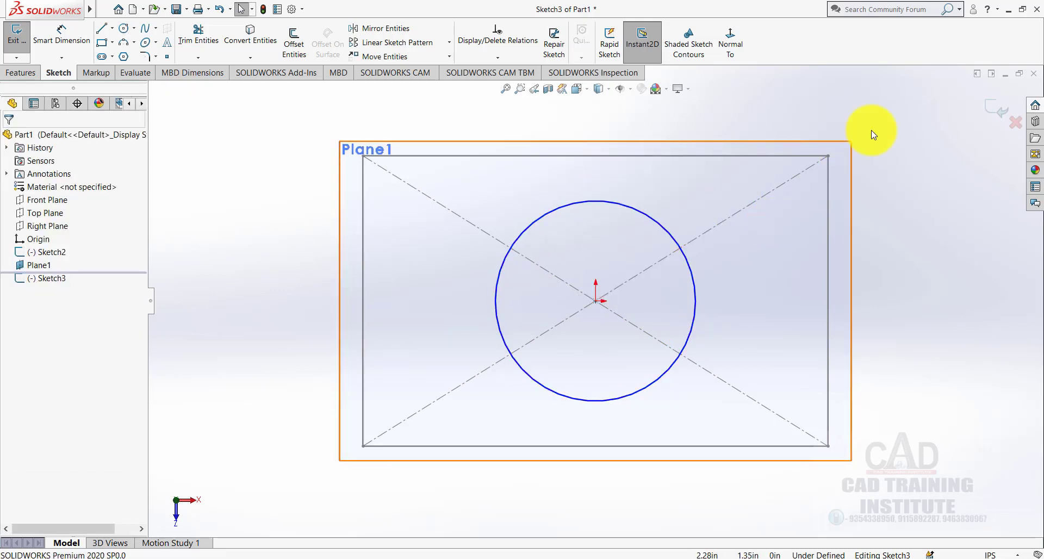
{"action": "left_click", "coordinate": [996, 109]}
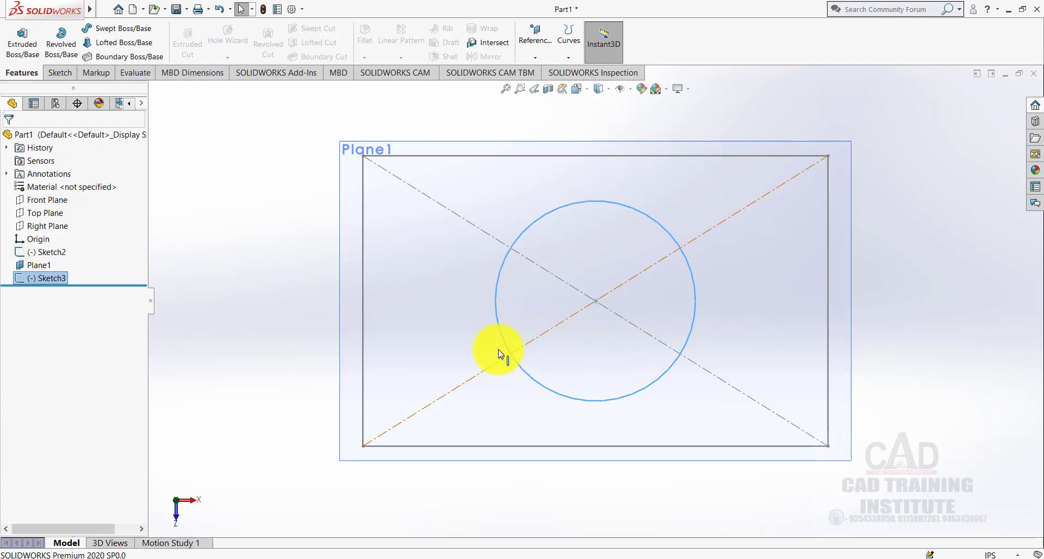
Step: Hide the offset reference plane Plane1
{"action": "mouse_move", "coordinate": [501, 352]}
{"action": "middle_mouse_down"}
{"action": "mouse_move", "coordinate": [494, 256]}
{"action": "mouse_move", "coordinate": [481, 359]}
{"action": "mouse_move", "coordinate": [510, 310]}
{"action": "mouse_move", "coordinate": [727, 301]}
{"action": "mouse_move", "coordinate": [725, 264]}
{"action": "middle_mouse_up"}
{"action": "right_click", "coordinate": [684, 221]}
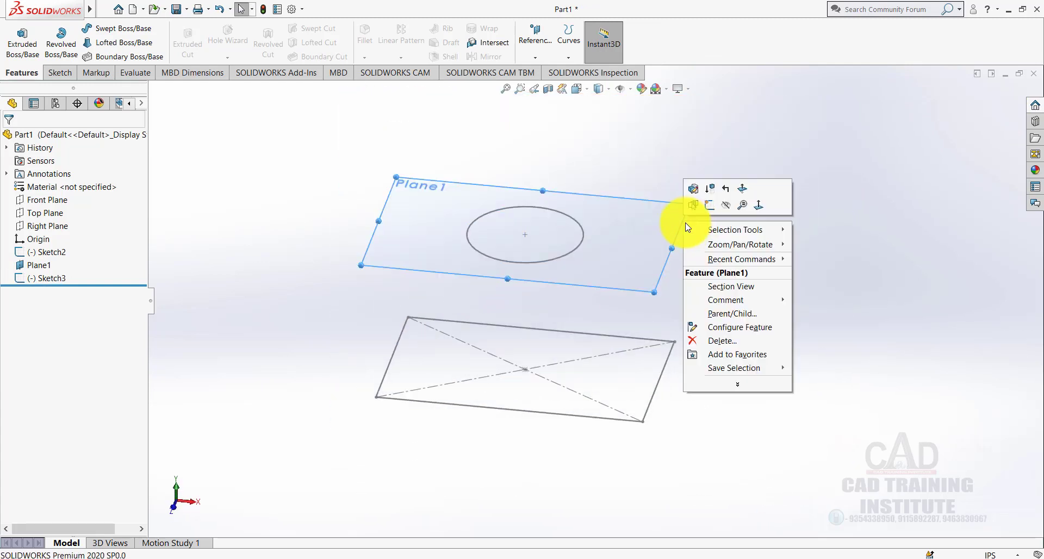
{"action": "left_click", "coordinate": [729, 207]}
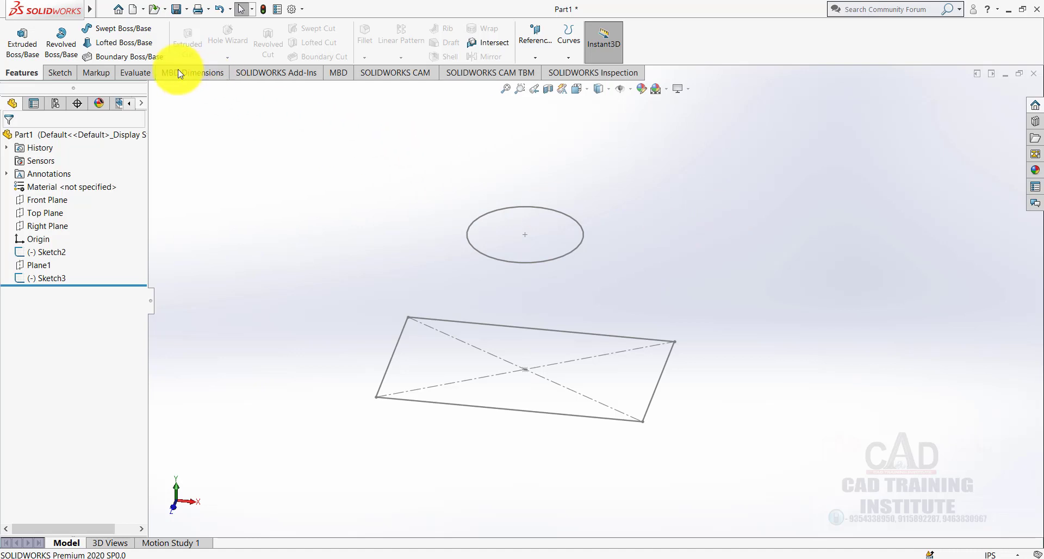
Step: Loft a solid between the rectangle sketch on the Top Plane and the circle sketch on the offset plane
{"action": "left_click", "coordinate": [106, 44]}
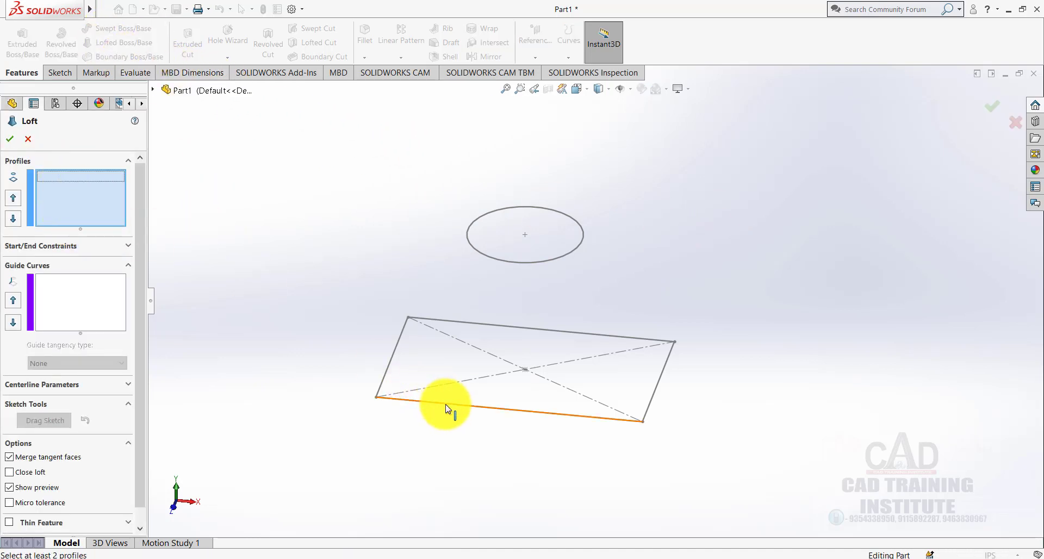
{"action": "left_click", "coordinate": [474, 382]}
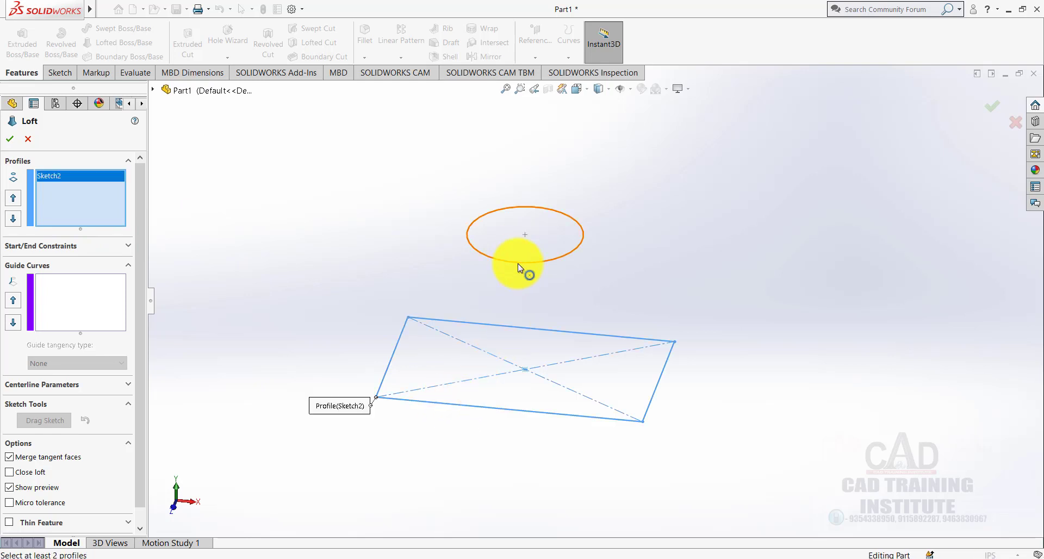
{"action": "left_click", "coordinate": [518, 263]}
{"action": "left_click", "coordinate": [10, 139]}
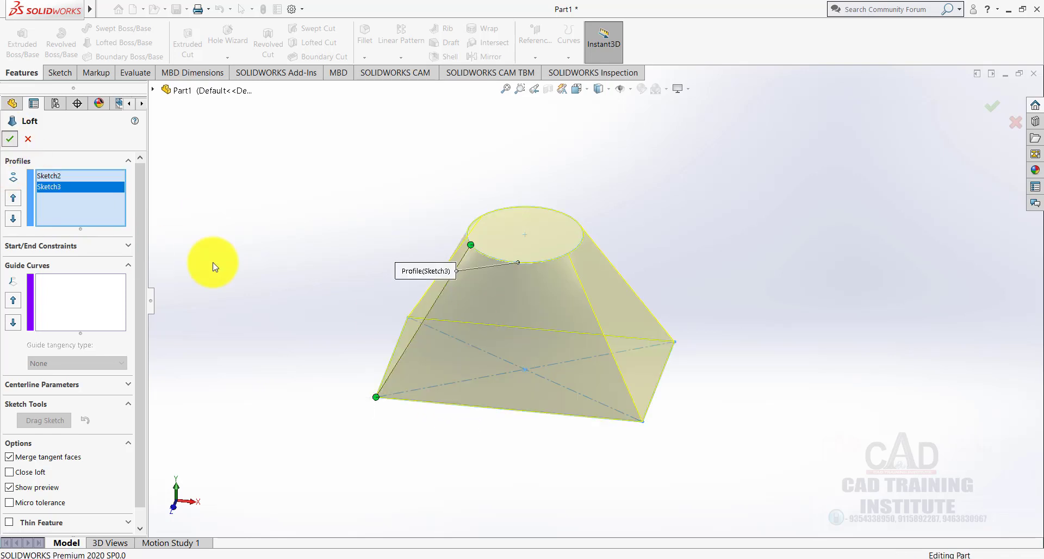
{"action": "mouse_move", "coordinate": [384, 263]}
{"action": "middle_mouse_down"}
{"action": "mouse_move", "coordinate": [571, 303]}
{"action": "mouse_move", "coordinate": [621, 262]}
{"action": "mouse_move", "coordinate": [419, 277]}
{"action": "middle_mouse_up"}
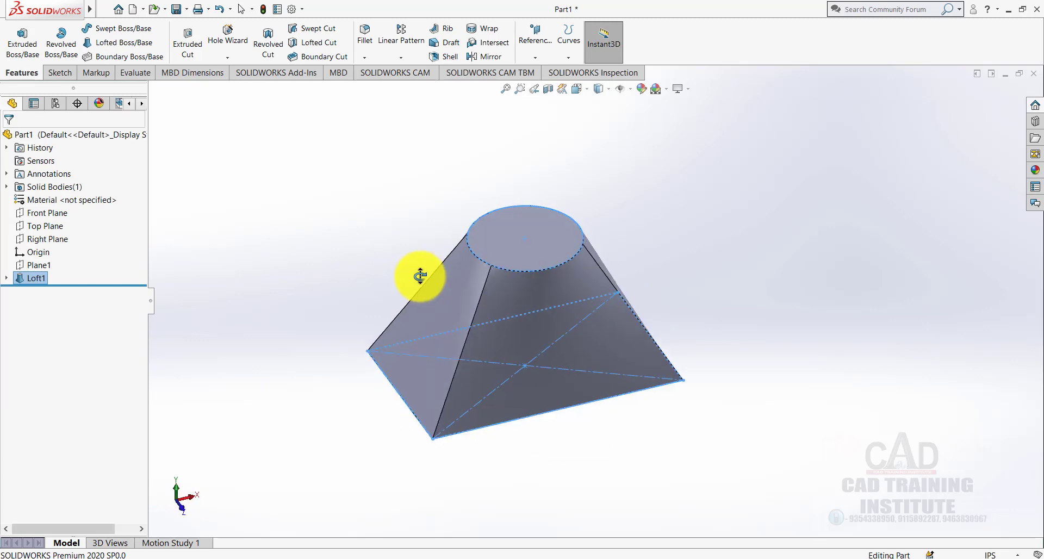
{"action": "left_click", "coordinate": [337, 221]}
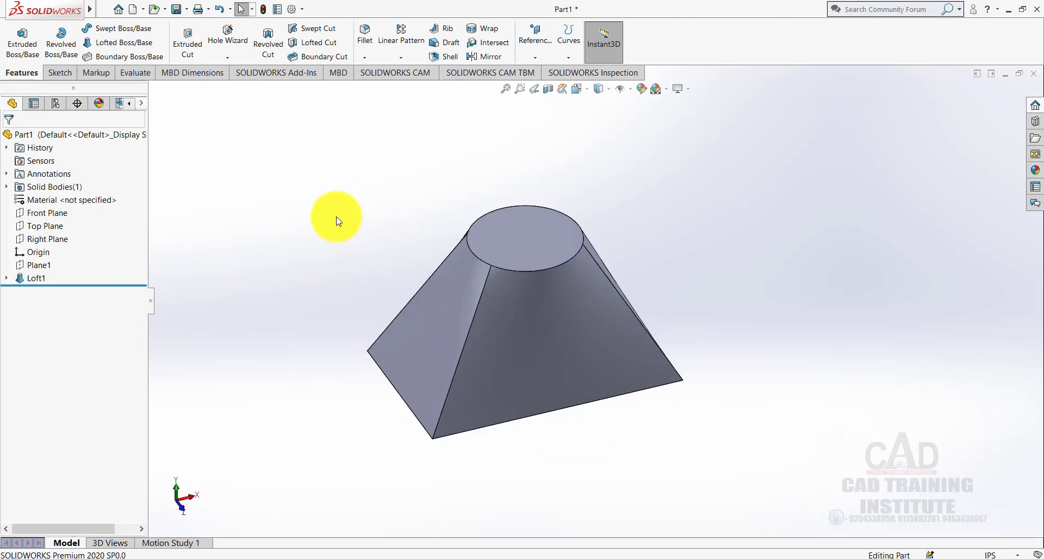
Step: Edit the loft to shift its connector point along the circle profile and apply the change
{"action": "right_click", "coordinate": [40, 279]}
{"action": "left_click", "coordinate": [68, 252]}
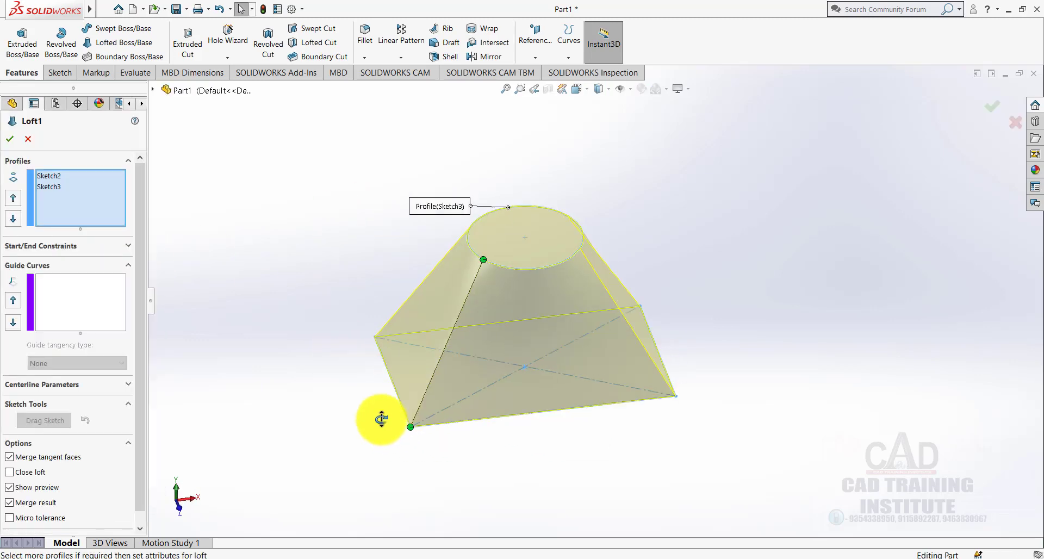
{"action": "middle_click_drag", "start_coordinate": [381, 418], "coordinate": [314, 396]}
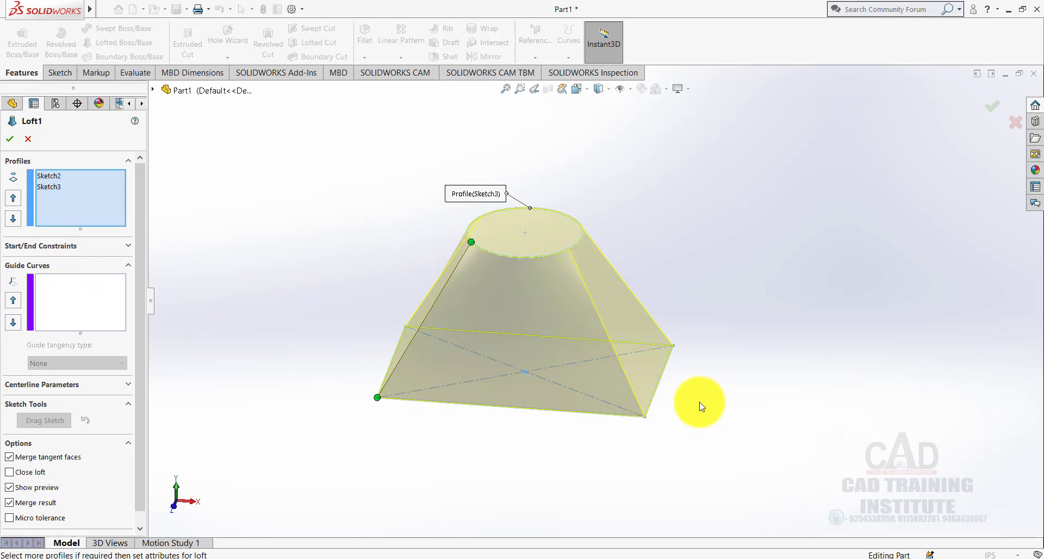
{"action": "mouse_move", "coordinate": [700, 403]}
{"action": "middle_mouse_down"}
{"action": "mouse_move", "coordinate": [604, 422]}
{"action": "mouse_move", "coordinate": [674, 422]}
{"action": "mouse_move", "coordinate": [517, 414]}
{"action": "mouse_move", "coordinate": [647, 437]}
{"action": "mouse_move", "coordinate": [489, 426]}
{"action": "mouse_move", "coordinate": [521, 376]}
{"action": "middle_mouse_up"}
{"action": "left_click_drag", "start_coordinate": [501, 267], "coordinate": [515, 270]}
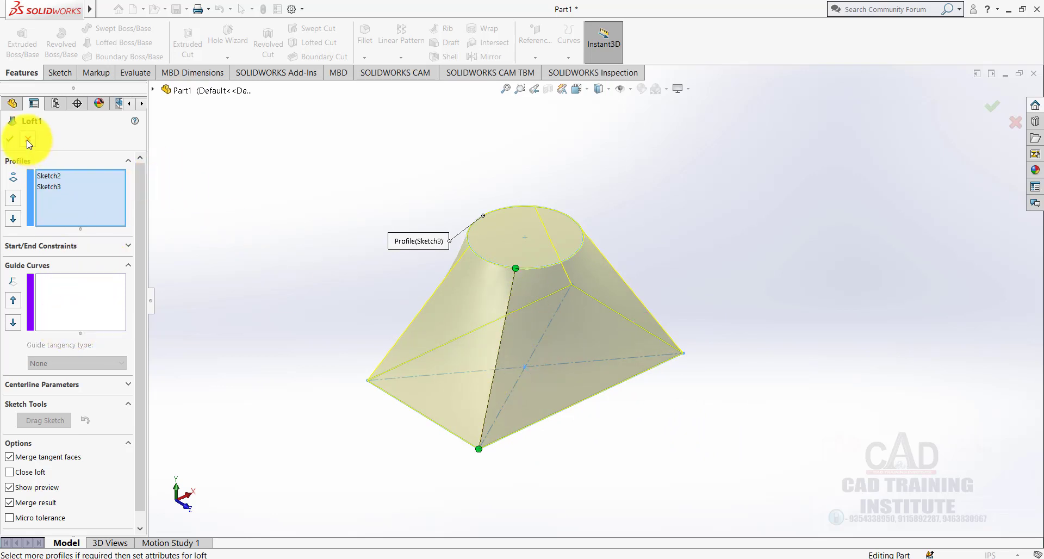
{"action": "left_click", "coordinate": [10, 139]}
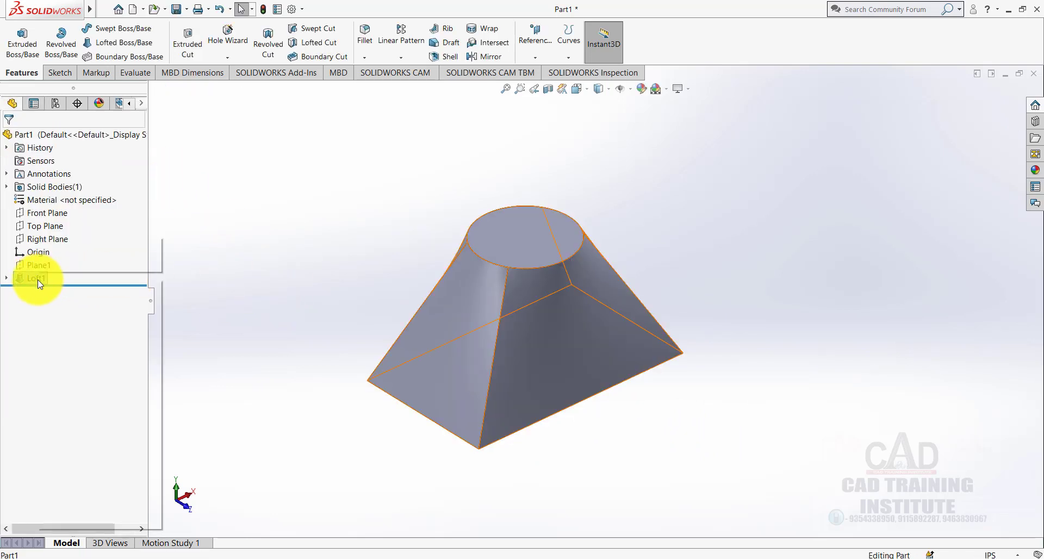
Step: Delete the loft feature while keeping its rectangle and circle sketches
{"action": "right_click", "coordinate": [47, 281]}
{"action": "left_click", "coordinate": [70, 350]}
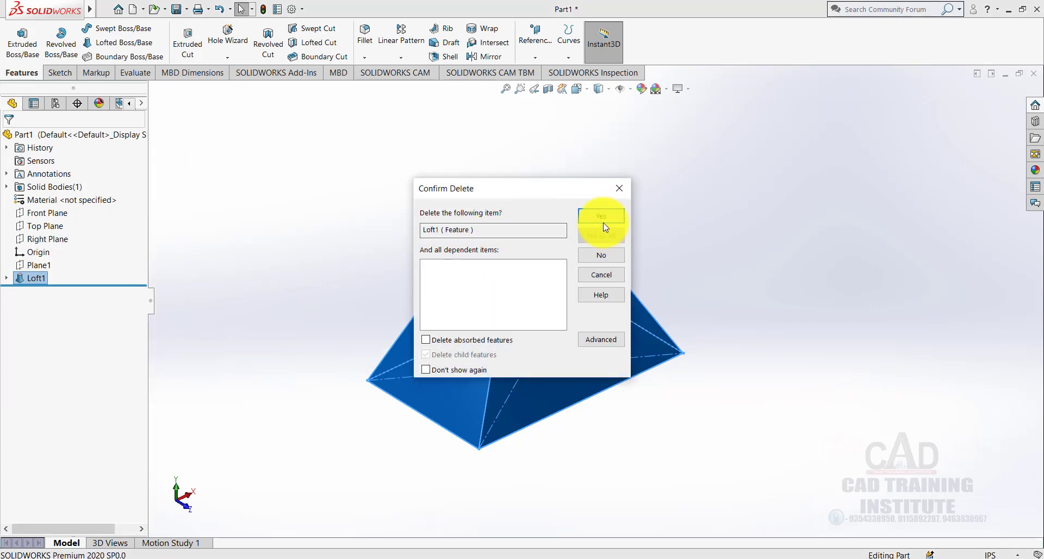
{"action": "left_click", "coordinate": [603, 217]}
{"action": "mouse_move", "coordinate": [676, 398]}
{"action": "middle_mouse_down"}
{"action": "mouse_move", "coordinate": [594, 366]}
{"action": "mouse_move", "coordinate": [612, 380]}
{"action": "mouse_move", "coordinate": [548, 411]}
{"action": "middle_mouse_up"}
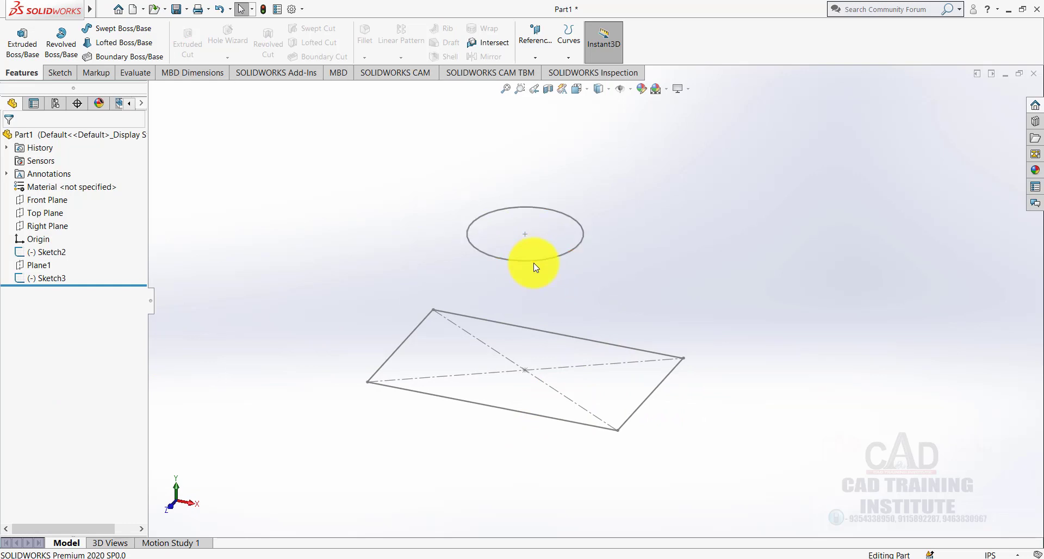
Step: Start a new sketch on the Front Plane and view it face-on
{"action": "middle_click_drag", "start_coordinate": [292, 270], "coordinate": [310, 278]}
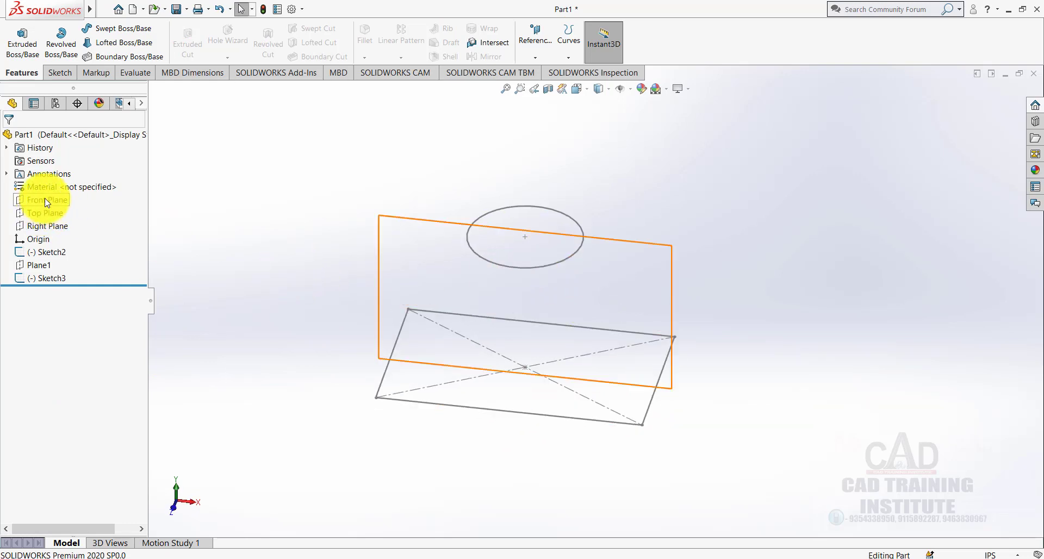
{"action": "left_click", "coordinate": [46, 200]}
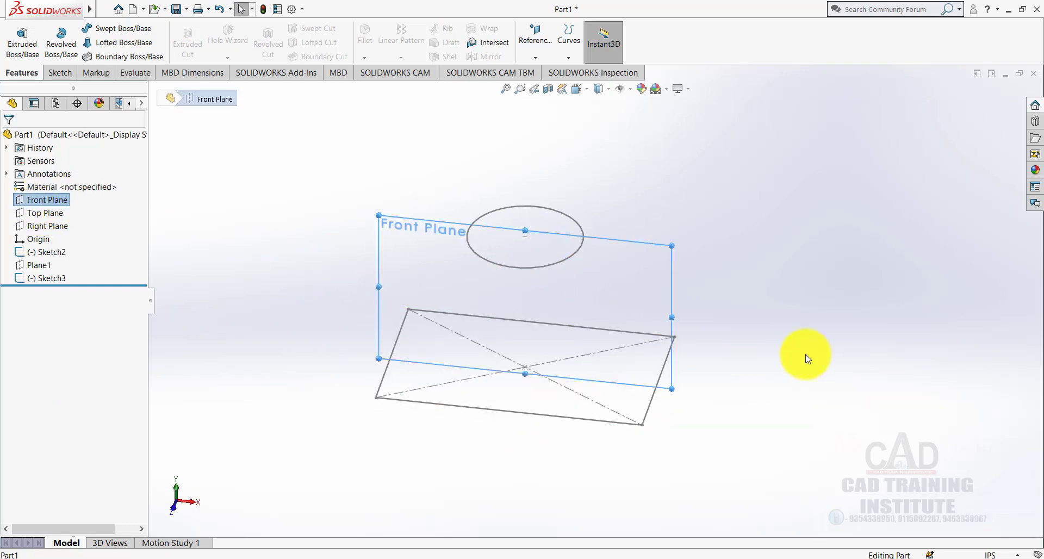
{"action": "mouse_move", "coordinate": [804, 354]}
{"action": "middle_mouse_down"}
{"action": "mouse_move", "coordinate": [662, 380]}
{"action": "mouse_move", "coordinate": [745, 372]}
{"action": "mouse_move", "coordinate": [466, 283]}
{"action": "middle_mouse_up"}
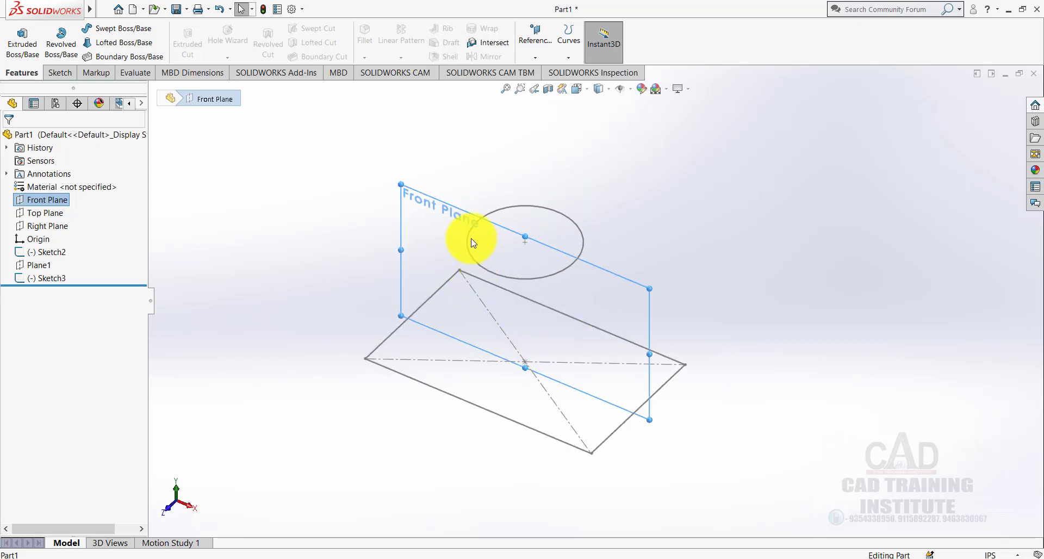
{"action": "mouse_move", "coordinate": [422, 324]}
{"action": "middle_mouse_down"}
{"action": "mouse_move", "coordinate": [605, 366]}
{"action": "mouse_move", "coordinate": [683, 347]}
{"action": "mouse_move", "coordinate": [608, 330]}
{"action": "mouse_move", "coordinate": [520, 338]}
{"action": "middle_mouse_up"}
{"action": "left_click", "coordinate": [292, 217]}
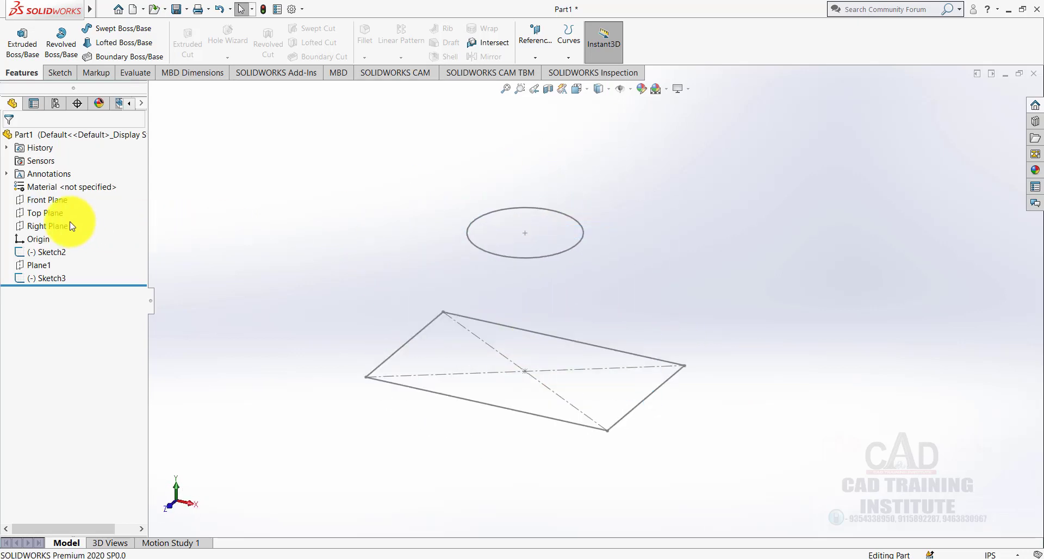
{"action": "right_click", "coordinate": [51, 199]}
{"action": "left_click", "coordinate": [55, 186]}
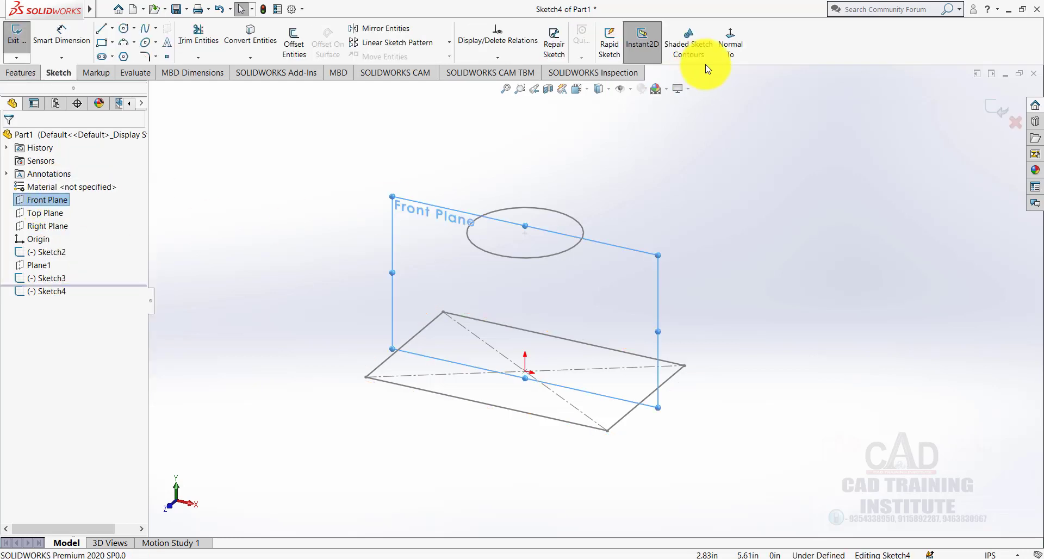
{"action": "left_click", "coordinate": [730, 34]}
{"action": "scroll", "coordinate": [466, 280], "scroll_direction": "up", "scroll_amount": 2}
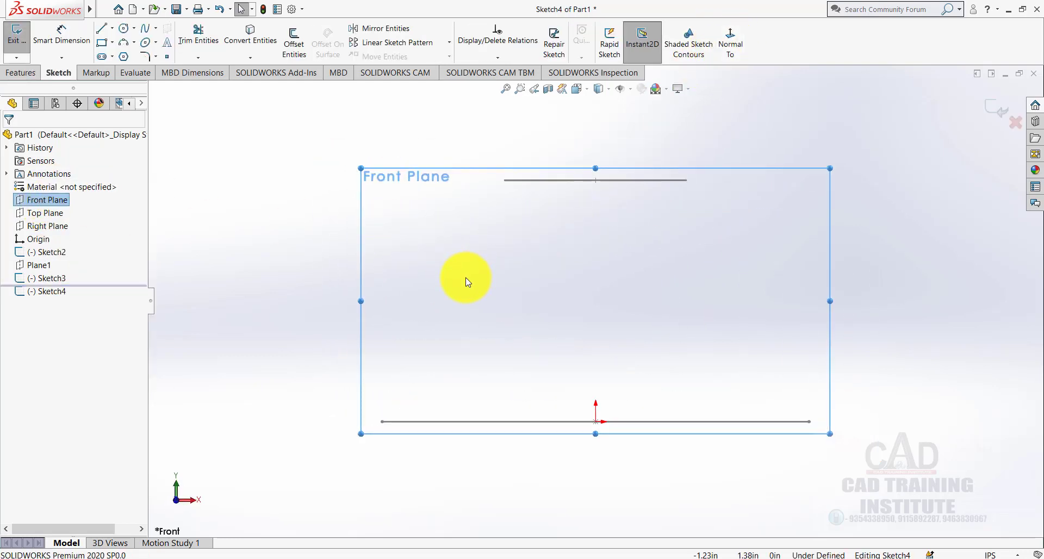
{"action": "left_click", "coordinate": [254, 278]}
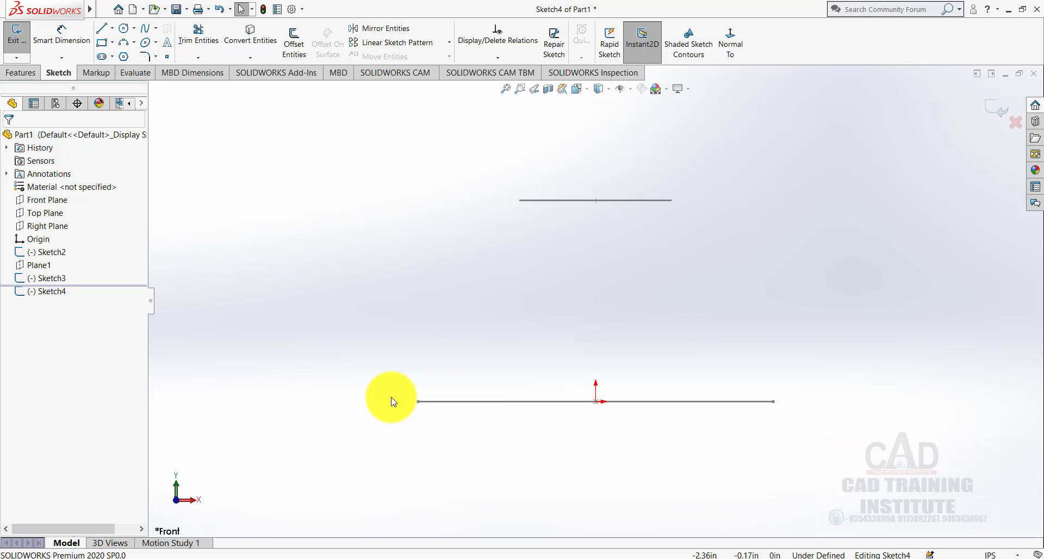
Step: Sketch a six-point wavy spline from about (-2.13, 0) in near the rectangle's left edge to about (-0.91, 2.34) in near the circle's left edge
{"action": "left_click", "coordinate": [145, 29]}
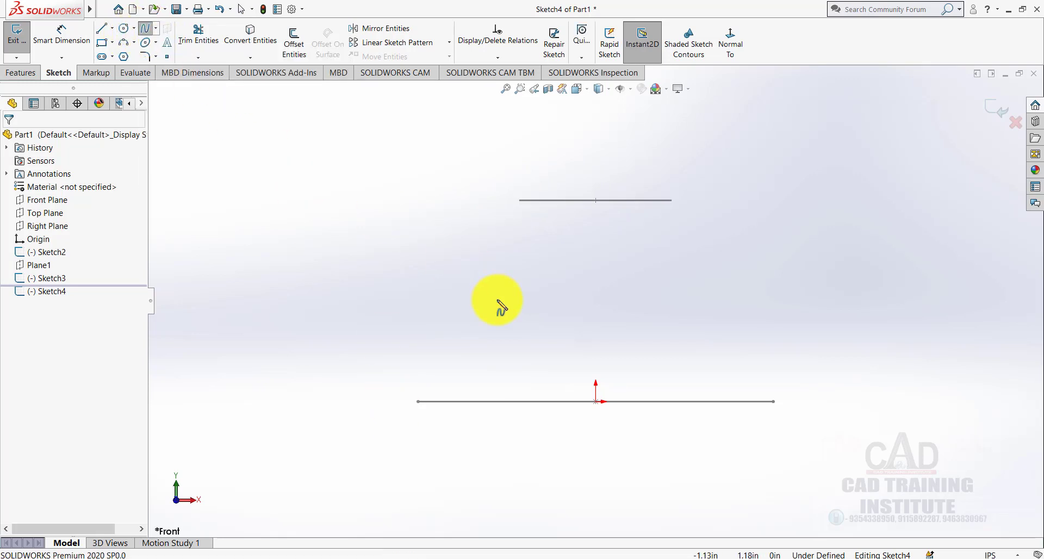
{"action": "left_click", "coordinate": [409, 401]}
{"action": "left_click", "coordinate": [437, 355]}
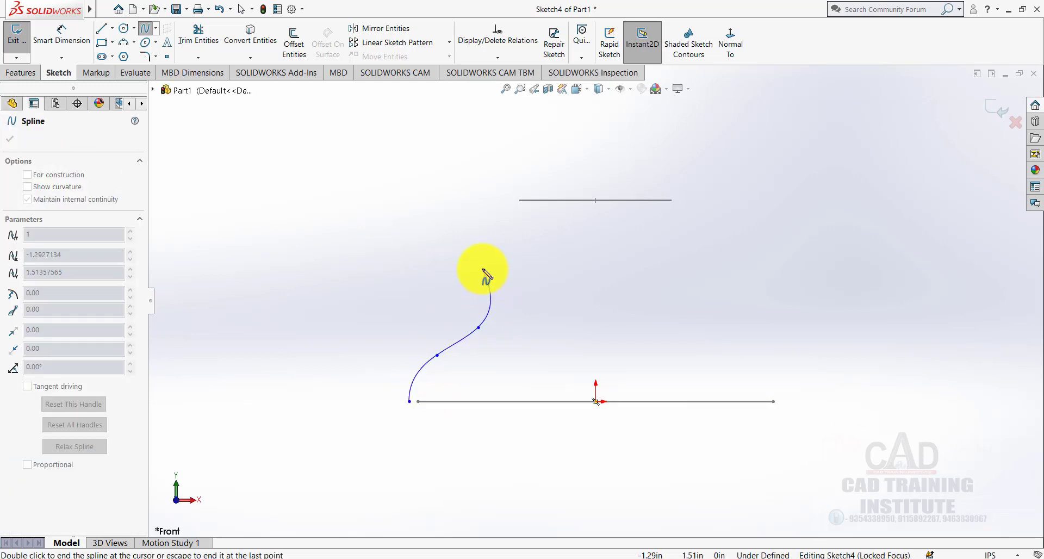
{"action": "left_click", "coordinate": [483, 268]}
{"action": "left_click", "coordinate": [503, 236]}
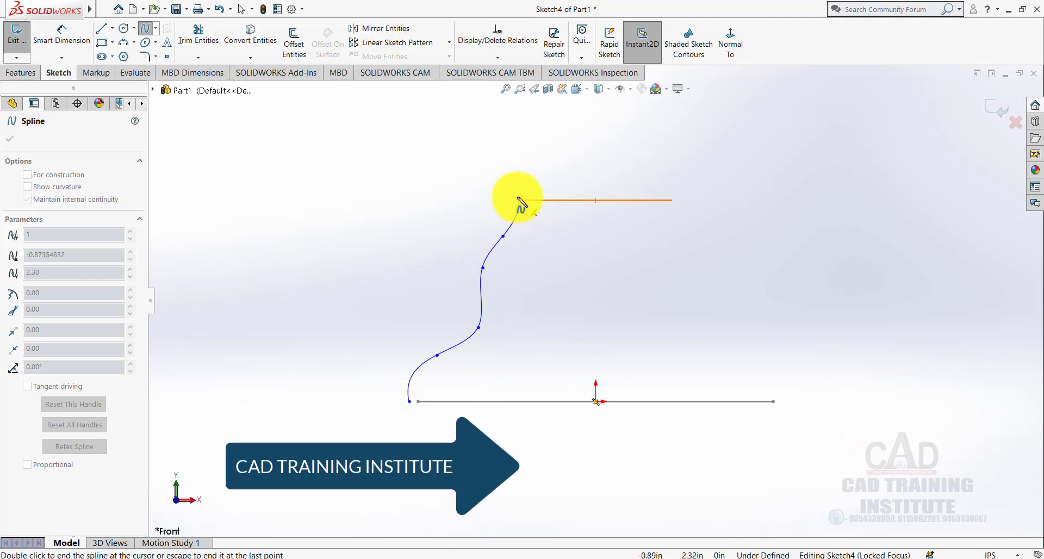
{"action": "left_click", "coordinate": [517, 199]}
{"action": "right_click", "coordinate": [541, 182]}
{"action": "left_click", "coordinate": [568, 193]}
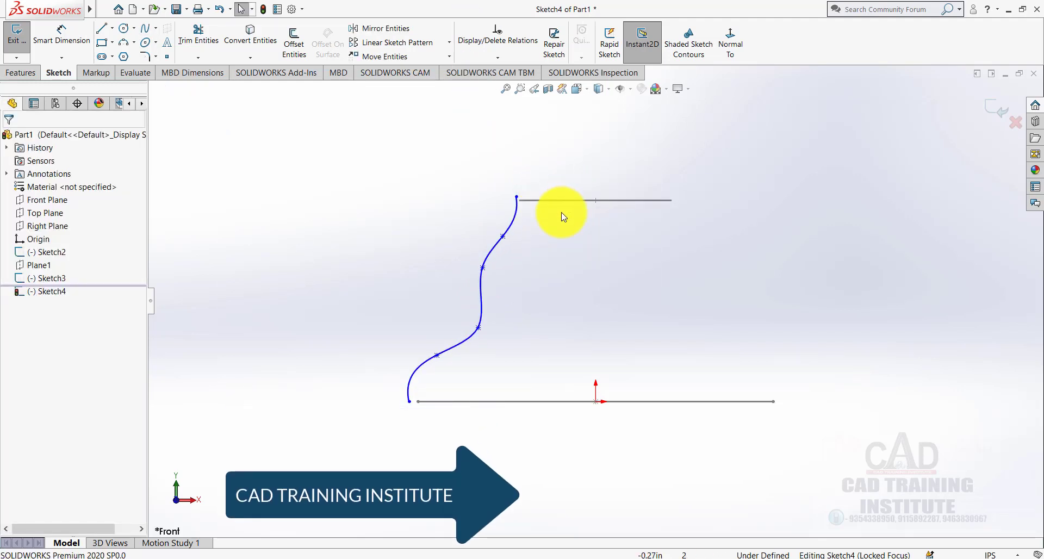
Step: Add a Pierce relation between the spline's lower endpoint and the rectangle's left side line
{"action": "mouse_move", "coordinate": [573, 254]}
{"action": "middle_mouse_down"}
{"action": "mouse_move", "coordinate": [575, 284]}
{"action": "mouse_move", "coordinate": [604, 277]}
{"action": "mouse_move", "coordinate": [404, 361]}
{"action": "middle_mouse_up"}
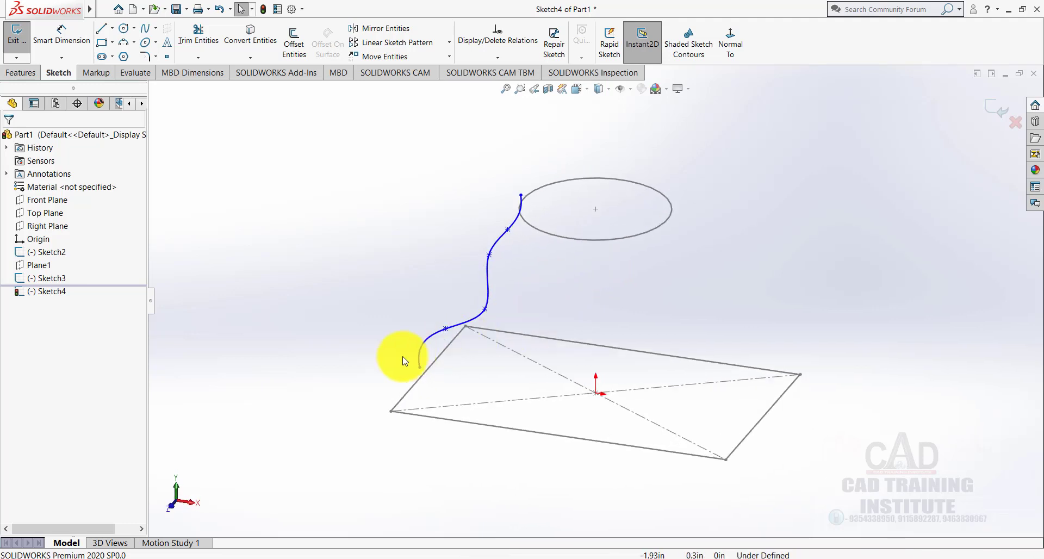
{"action": "left_click", "coordinate": [464, 312]}
{"action": "scroll", "coordinate": [443, 359], "scroll_direction": "down", "scroll_amount": 3}
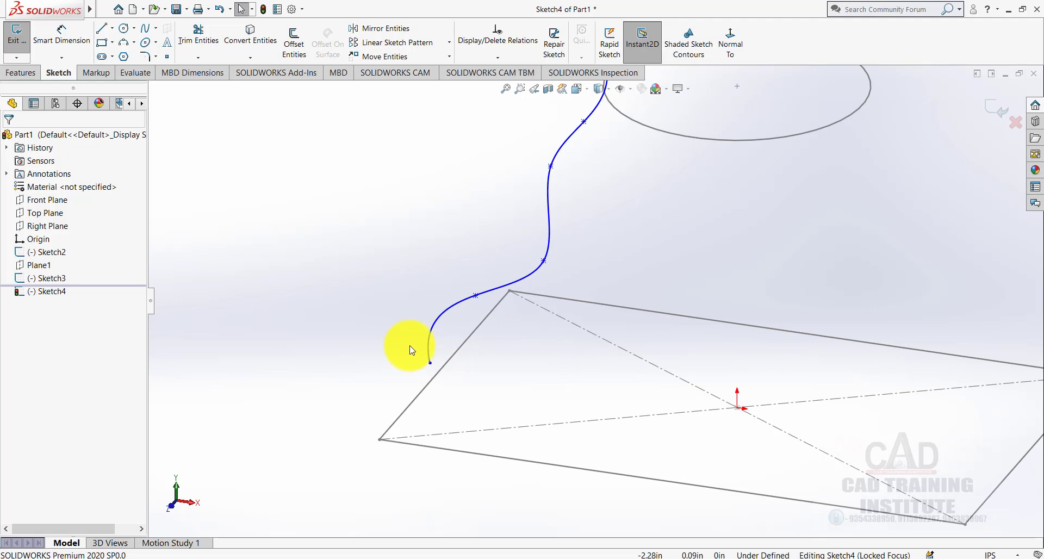
{"action": "left_click", "coordinate": [432, 366]}
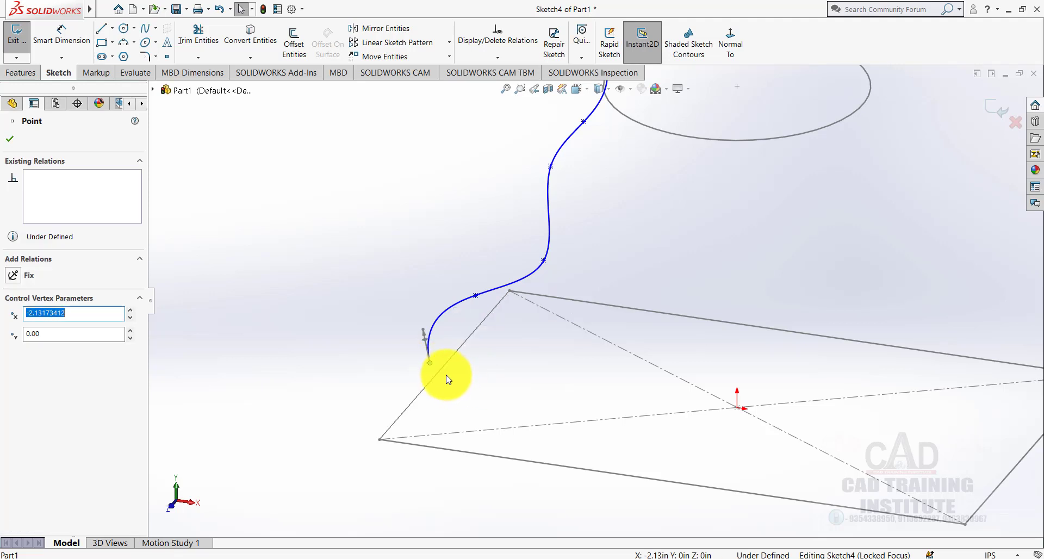
{"action": "left_click", "coordinate": [440, 372], "text": "ctrl"}
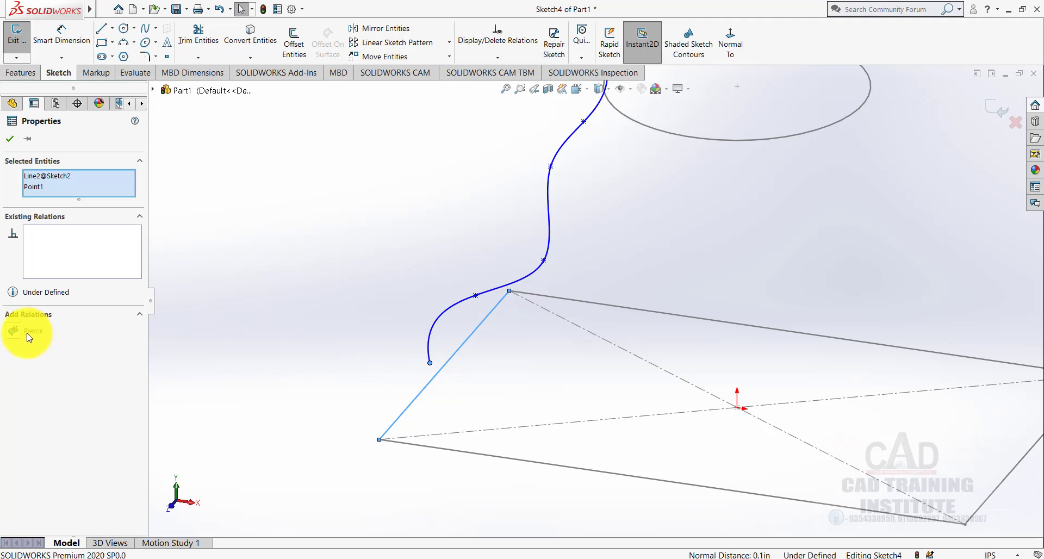
{"action": "left_click", "coordinate": [12, 332]}
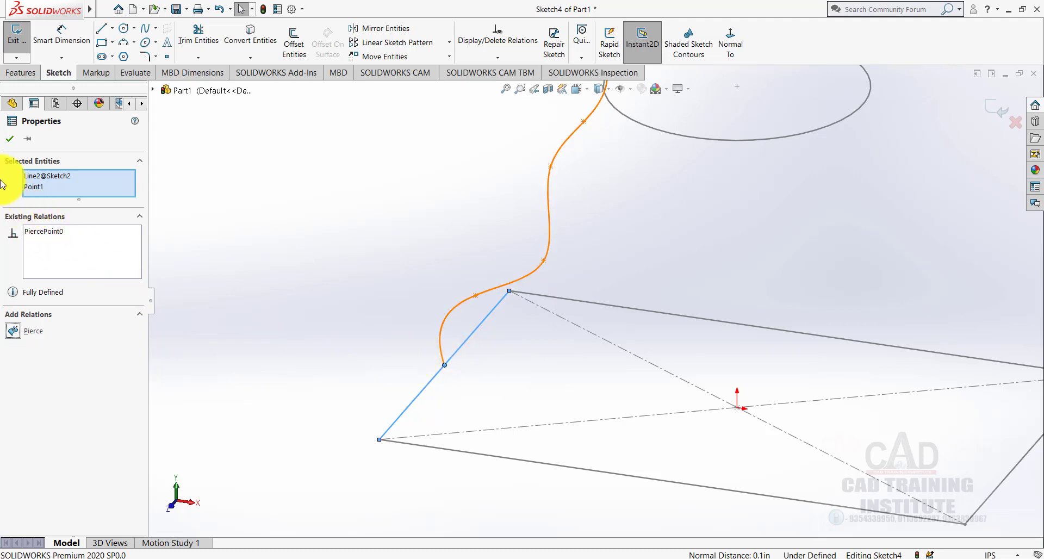
{"action": "left_click", "coordinate": [9, 138]}
Step: Add a Pierce relation between the spline's upper endpoint and the circle
{"action": "scroll", "coordinate": [315, 386], "scroll_direction": "up", "scroll_amount": 3}
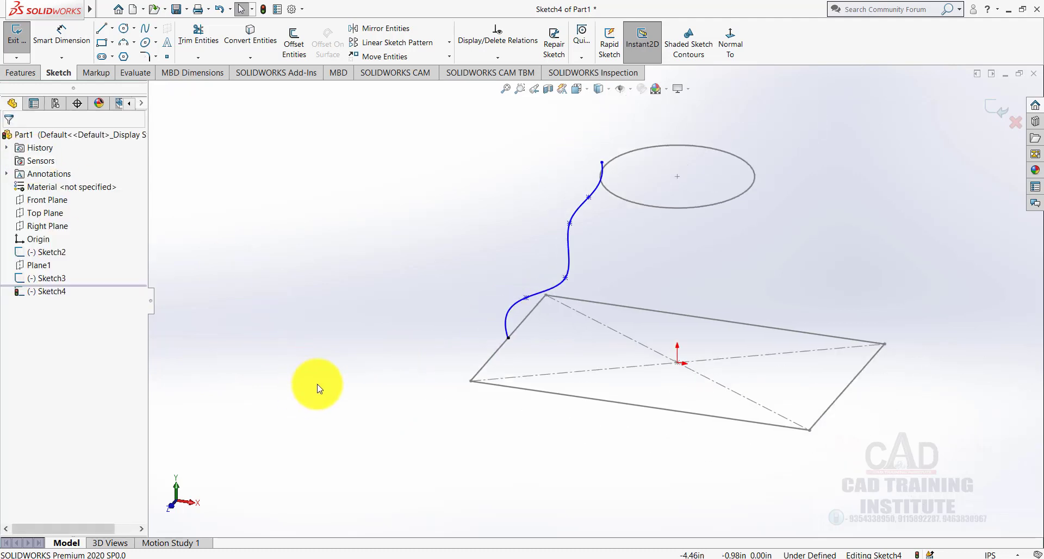
{"action": "scroll", "coordinate": [625, 139], "scroll_direction": "down", "scroll_amount": 2}
{"action": "scroll", "coordinate": [593, 203], "scroll_direction": "down", "scroll_amount": 2}
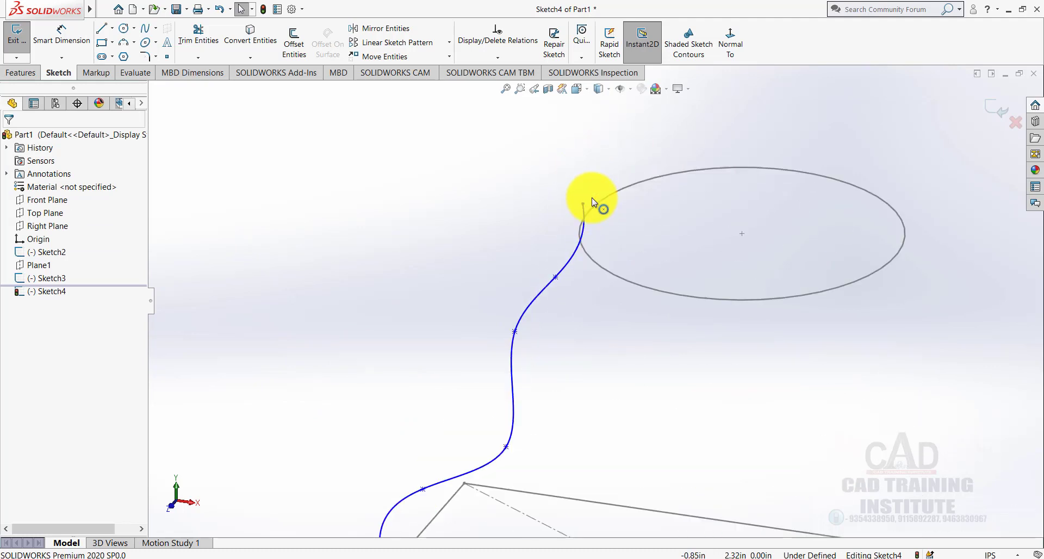
{"action": "left_click", "coordinate": [580, 235]}
{"action": "left_click", "coordinate": [582, 203]}
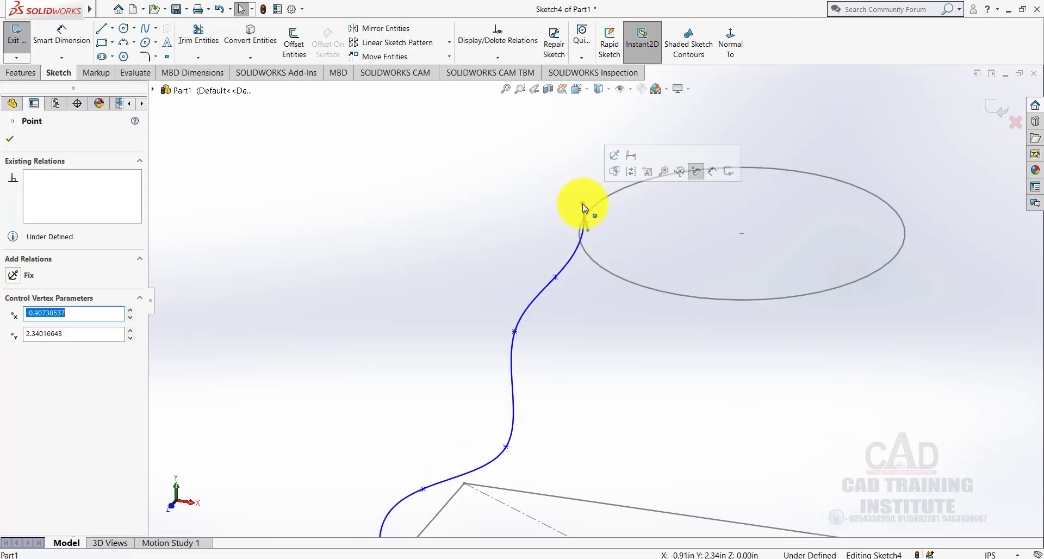
{"action": "left_click", "coordinate": [592, 261], "text": "ctrl"}
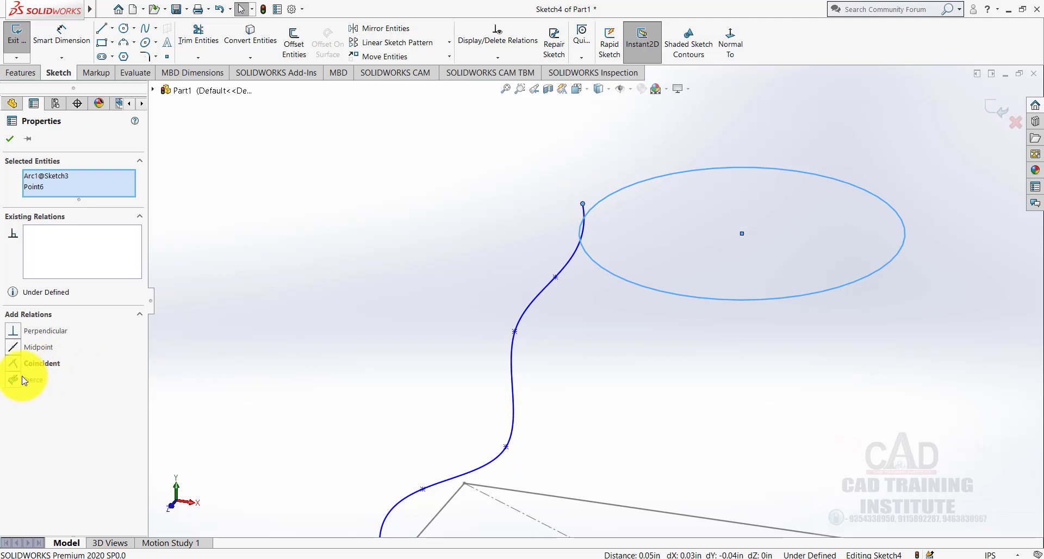
{"action": "left_click", "coordinate": [13, 139]}
{"action": "middle_click_drag", "start_coordinate": [517, 216], "coordinate": [514, 281]}
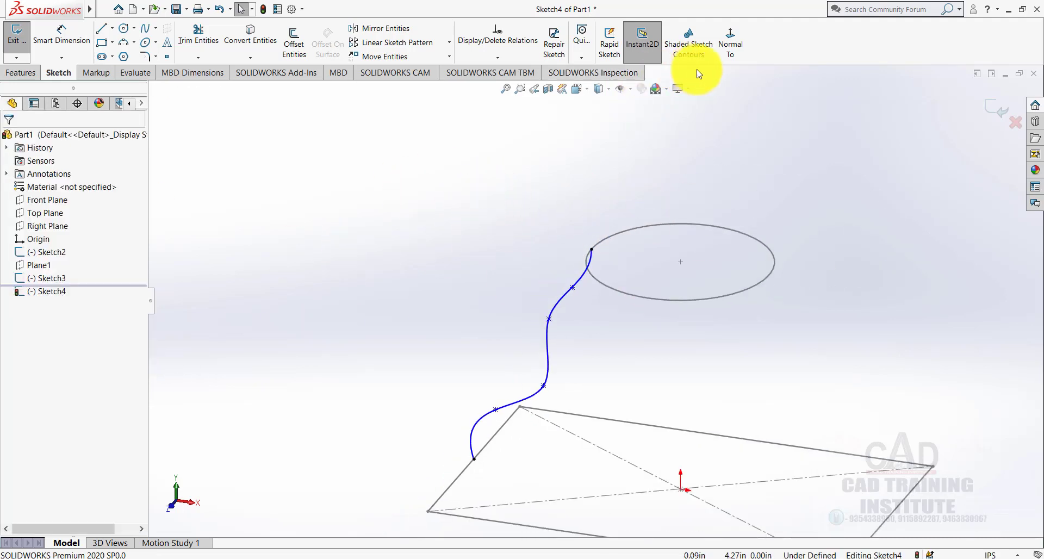
Step: Sketch a second six-point wavy spline from about (2.03, 0) in at the rectangle's right edge up to the circle's right edge
{"action": "left_click", "coordinate": [730, 41]}
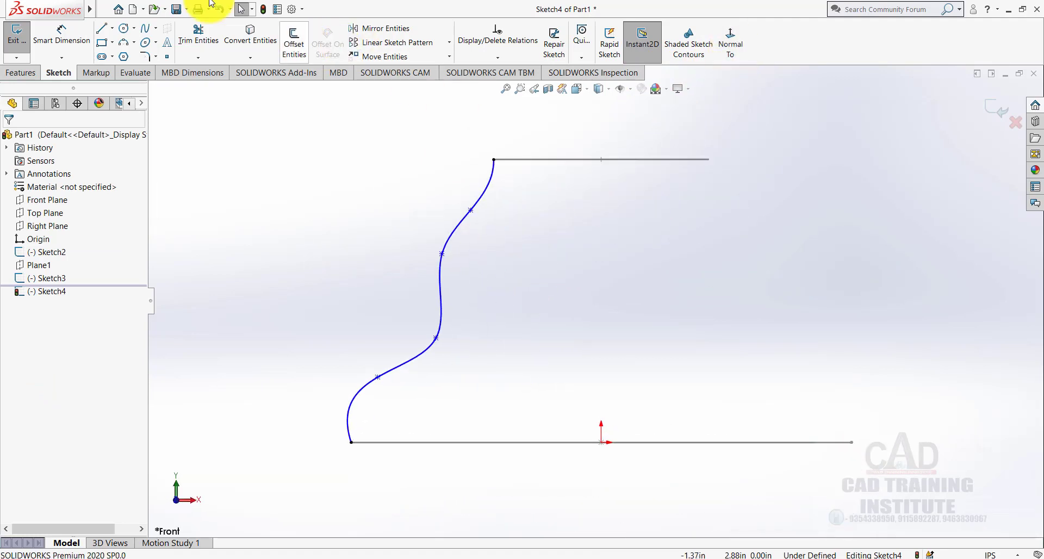
{"action": "left_click", "coordinate": [144, 29]}
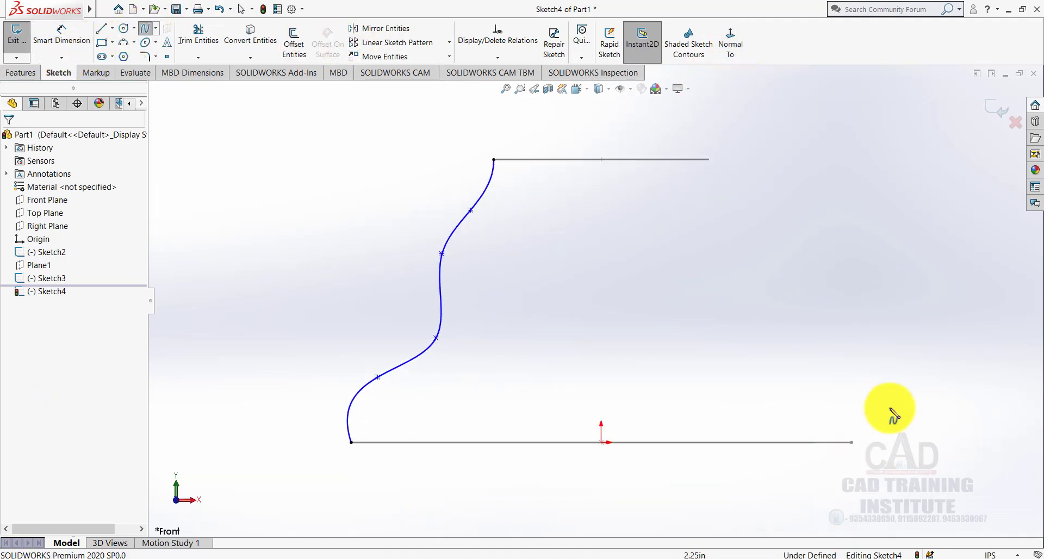
{"action": "left_click", "coordinate": [851, 442]}
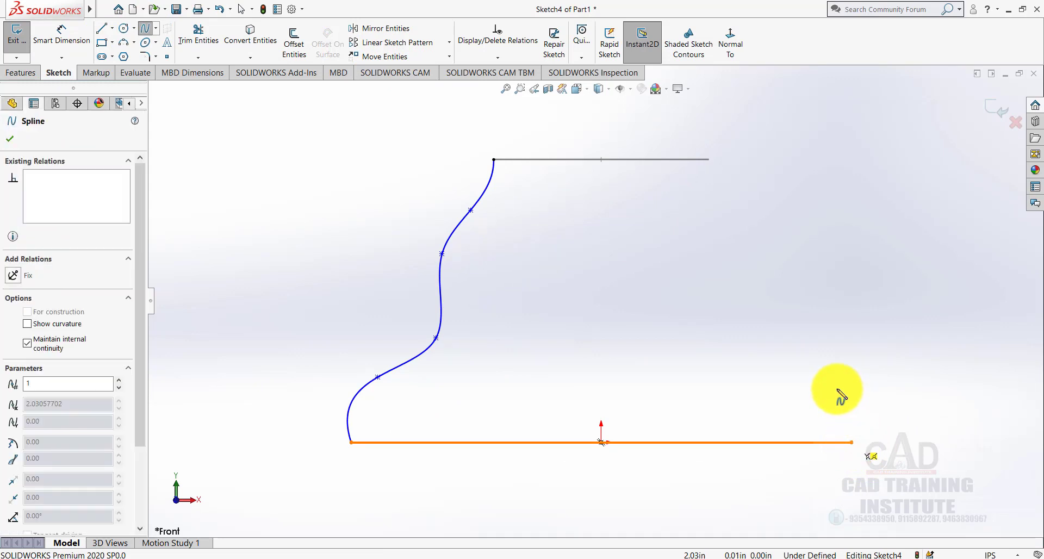
{"action": "left_click", "coordinate": [847, 351]}
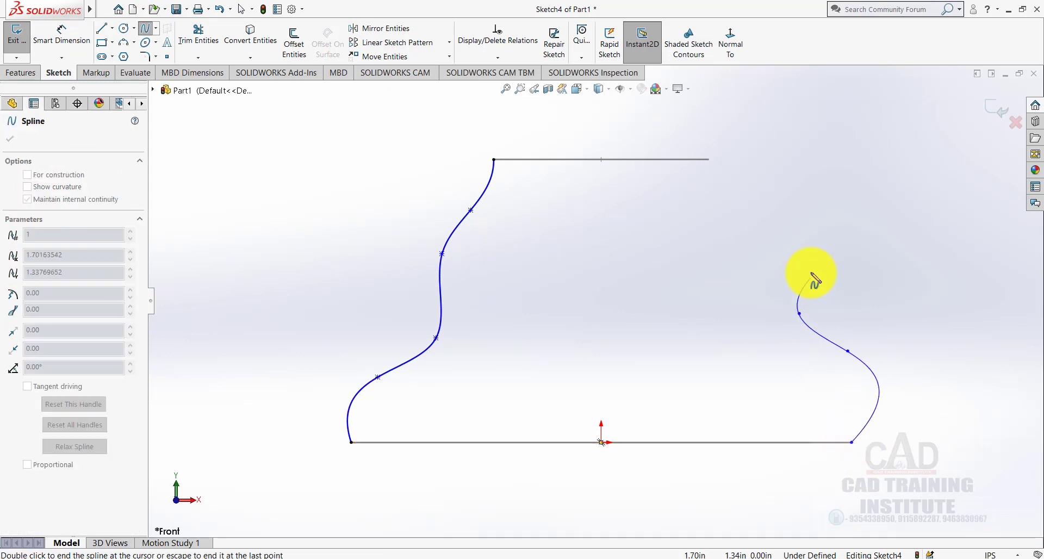
{"action": "left_click", "coordinate": [783, 224]}
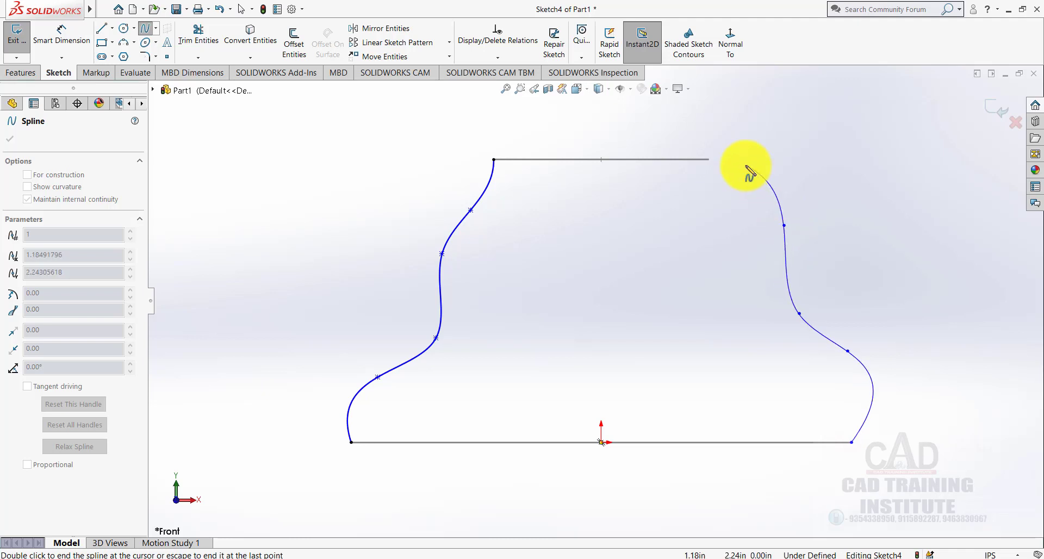
{"action": "left_click", "coordinate": [710, 159]}
{"action": "right_click", "coordinate": [720, 146]}
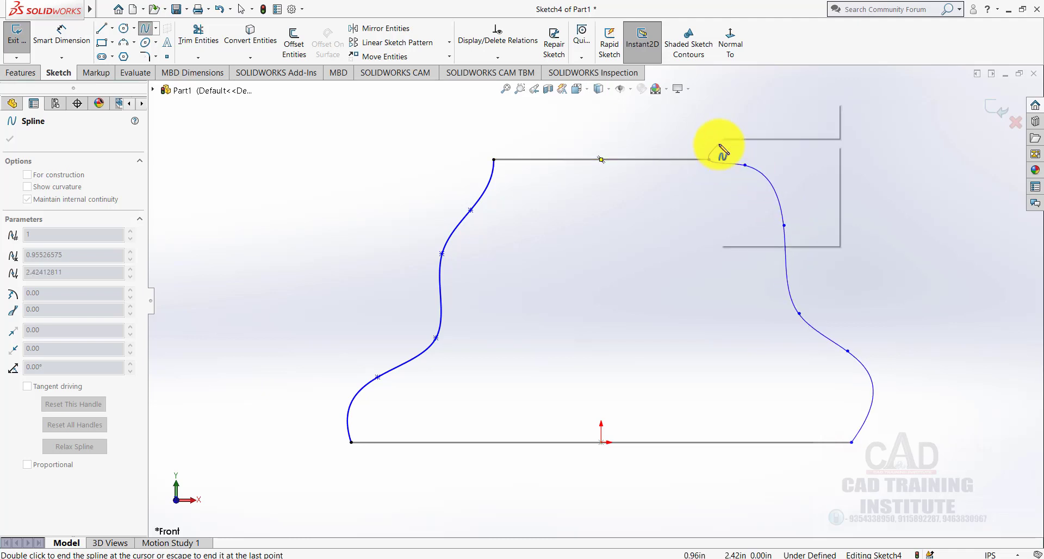
{"action": "left_click", "coordinate": [751, 155]}
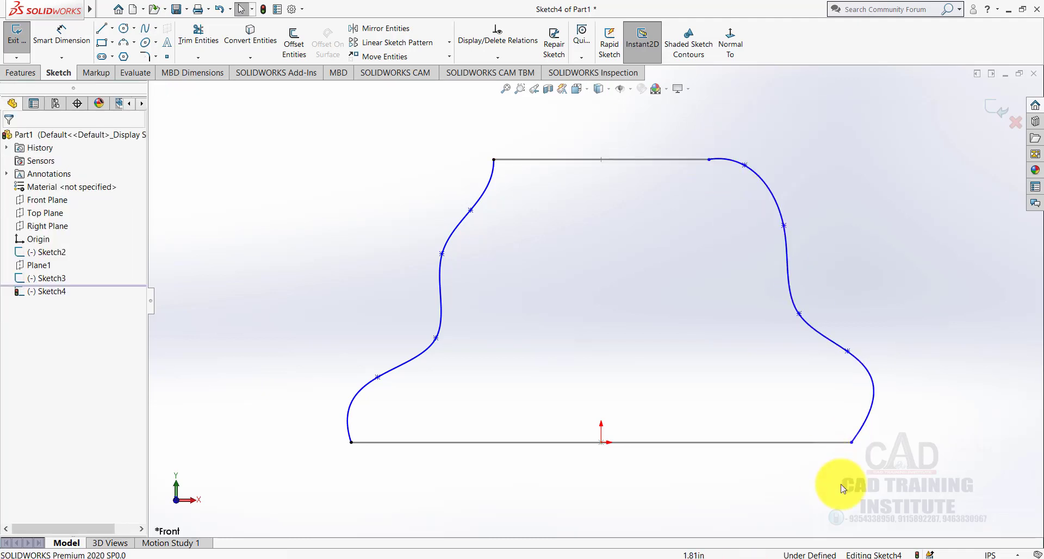
Step: Add a Pierce relation between the second spline's lower endpoint and the rectangle's right side line
{"action": "middle_click_drag", "start_coordinate": [804, 373], "coordinate": [857, 431]}
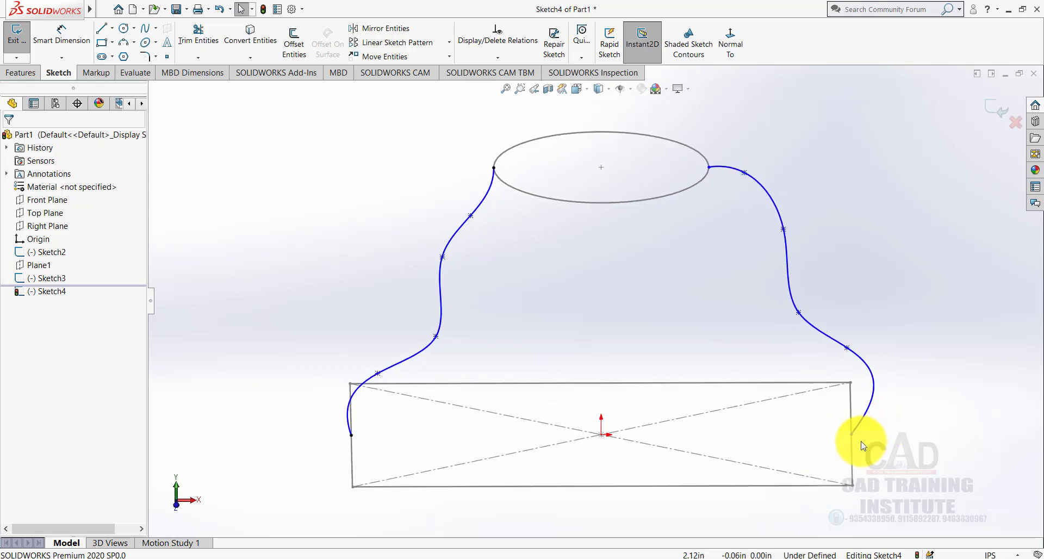
{"action": "scroll", "coordinate": [857, 431], "scroll_direction": "down", "scroll_amount": 2}
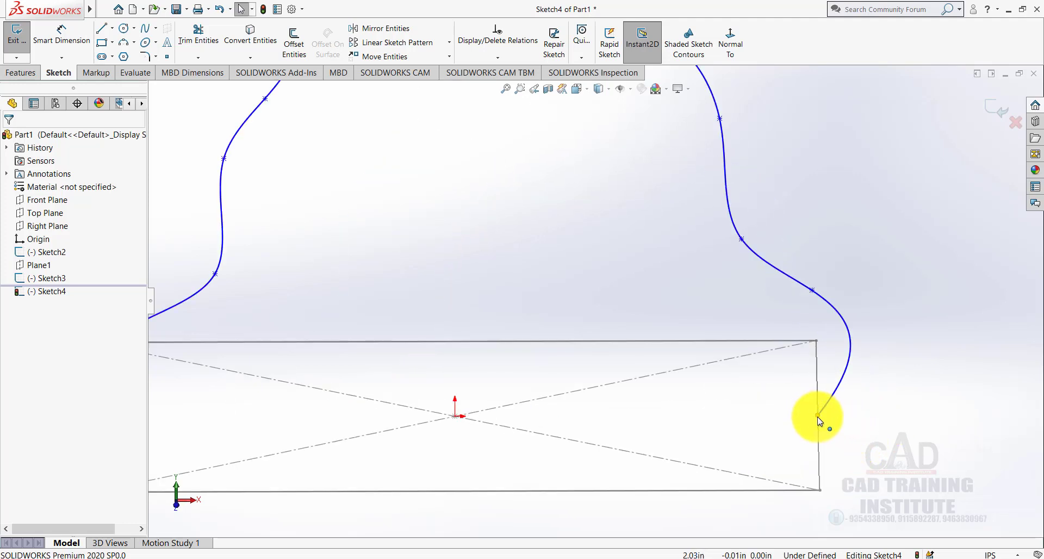
{"action": "left_click", "coordinate": [817, 416]}
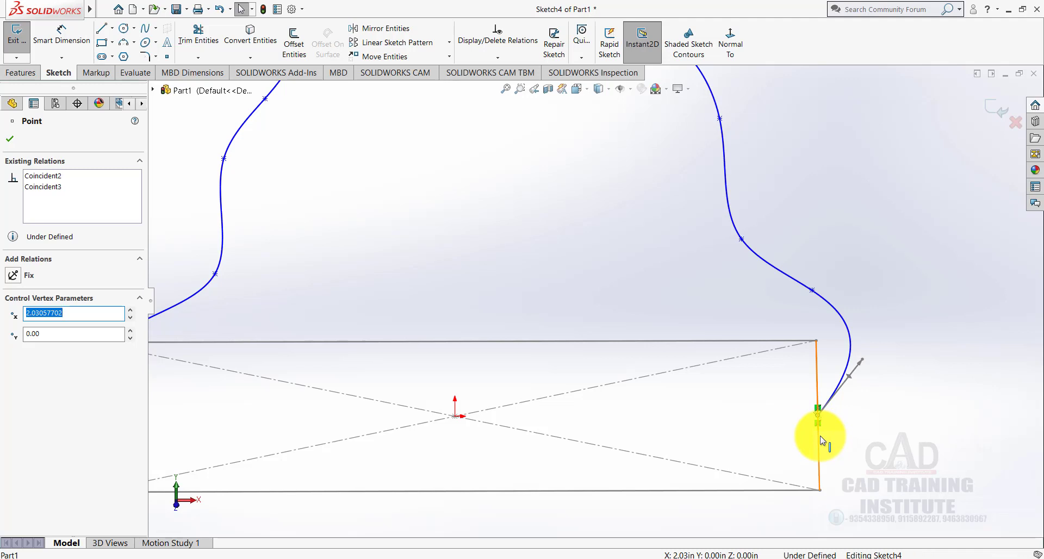
{"action": "left_click", "coordinate": [819, 440], "text": "ctrl"}
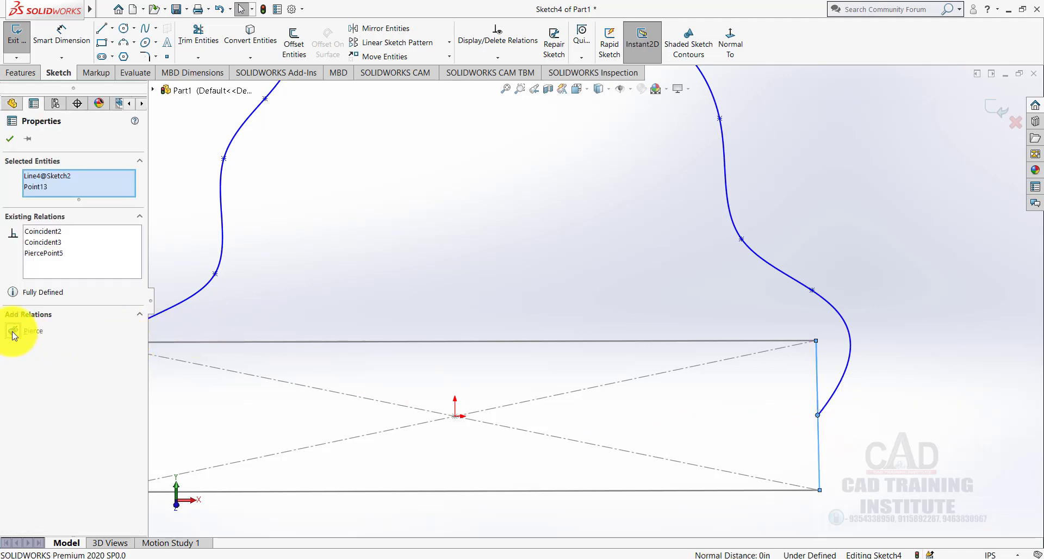
{"action": "left_click", "coordinate": [11, 139]}
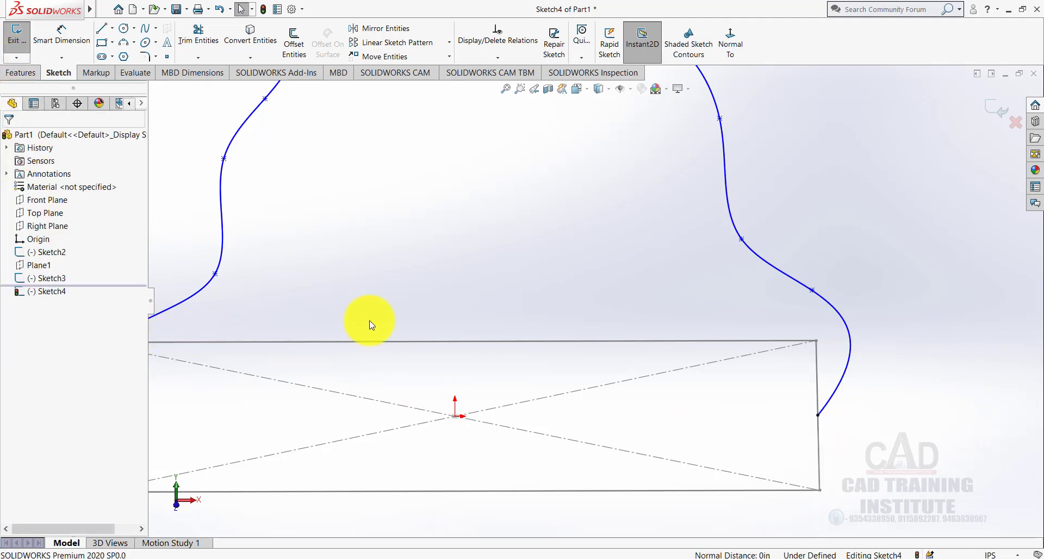
Step: Add a Pierce relation between the second spline's upper endpoint and the circle, and exit the sketch
{"action": "key", "text": "f"}
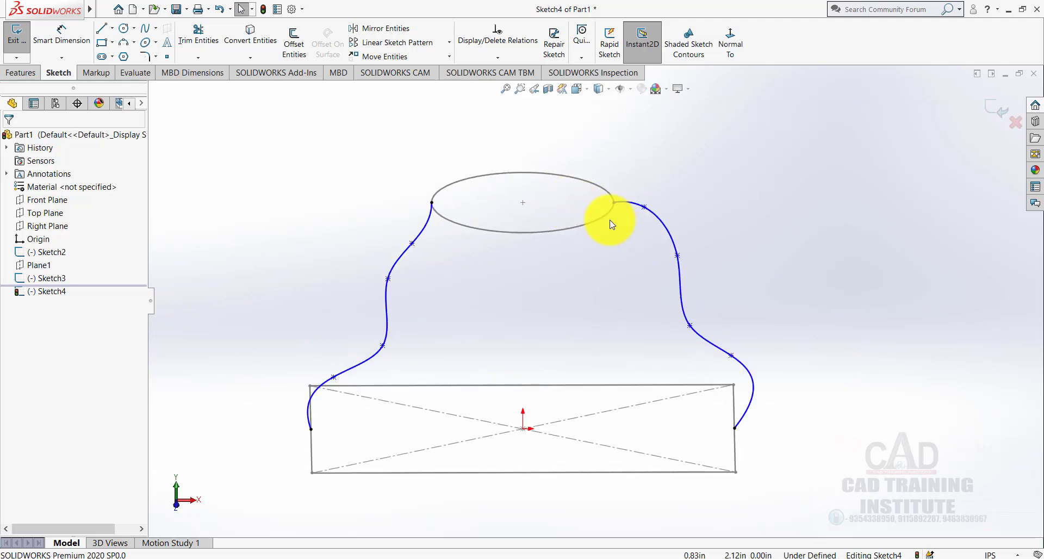
{"action": "left_click", "coordinate": [607, 222]}
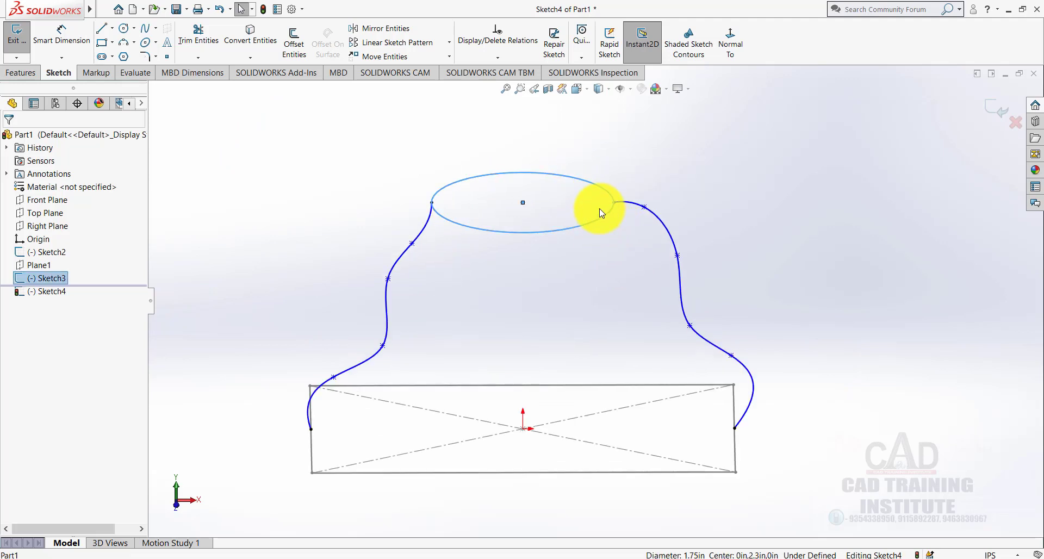
{"action": "left_click", "coordinate": [614, 203], "text": "ctrl"}
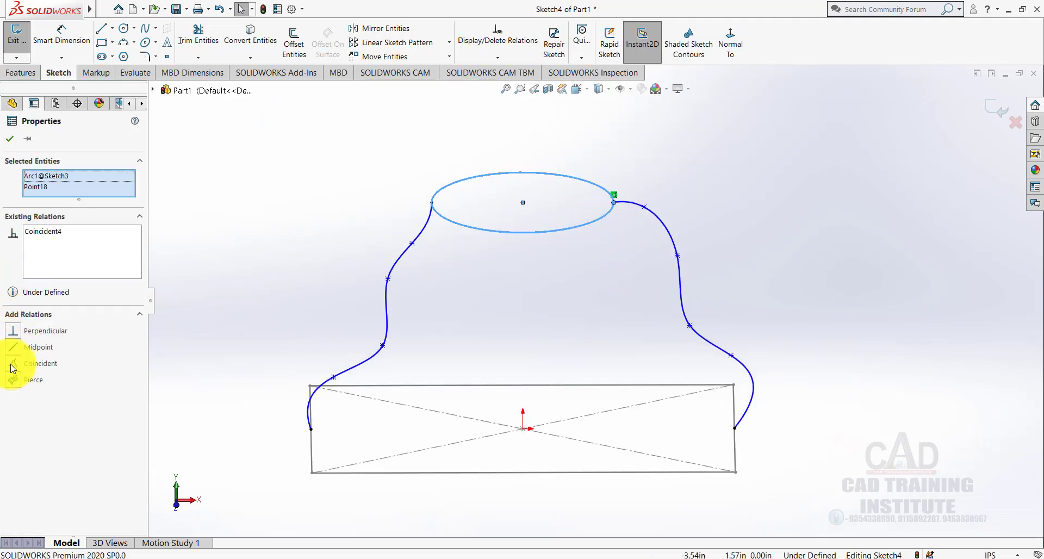
{"action": "left_click", "coordinate": [13, 380]}
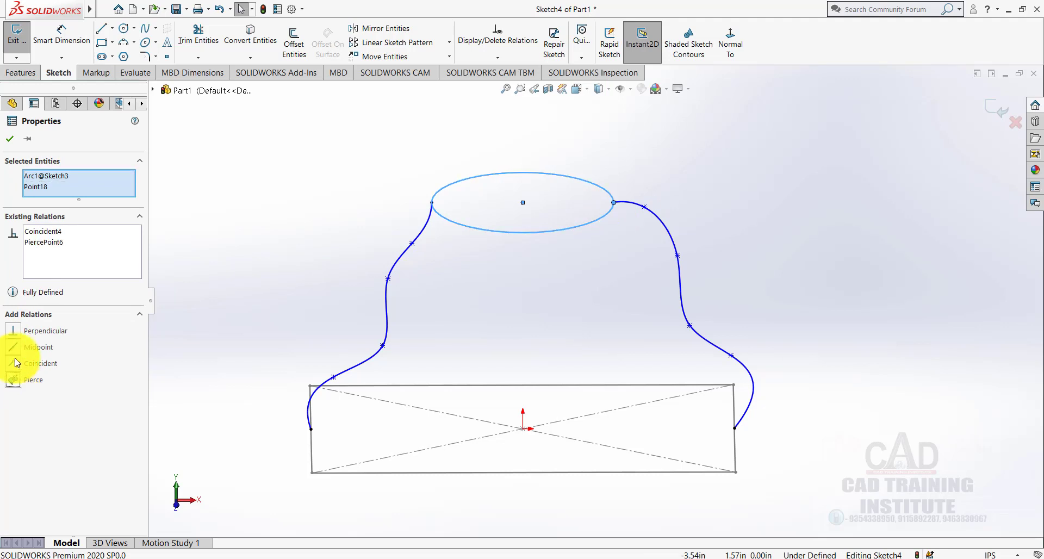
{"action": "left_click", "coordinate": [10, 138]}
{"action": "scroll", "coordinate": [315, 284], "scroll_direction": "up", "scroll_amount": 3}
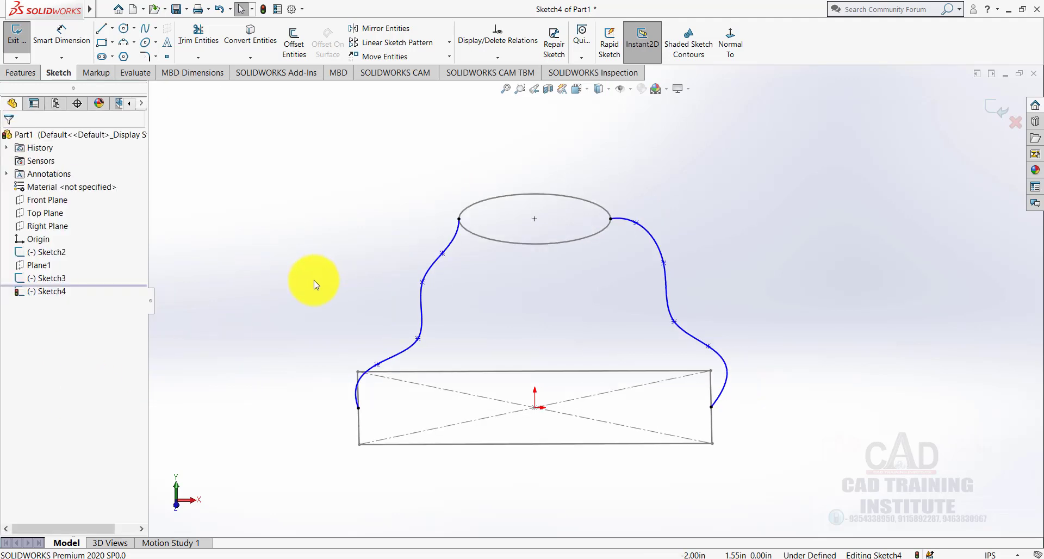
{"action": "left_click", "coordinate": [999, 109]}
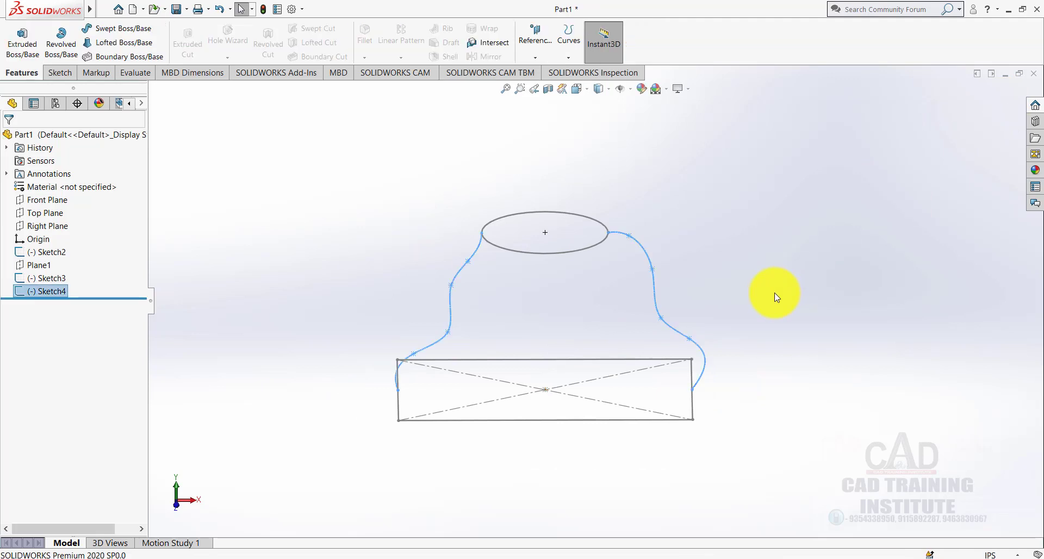
Step: Start a Lofted Boss/Base with the rectangle sketch and the circle sketch as its profiles
{"action": "mouse_move", "coordinate": [769, 293]}
{"action": "middle_mouse_down"}
{"action": "mouse_move", "coordinate": [652, 299]}
{"action": "mouse_move", "coordinate": [652, 311]}
{"action": "mouse_move", "coordinate": [694, 308]}
{"action": "middle_mouse_up"}
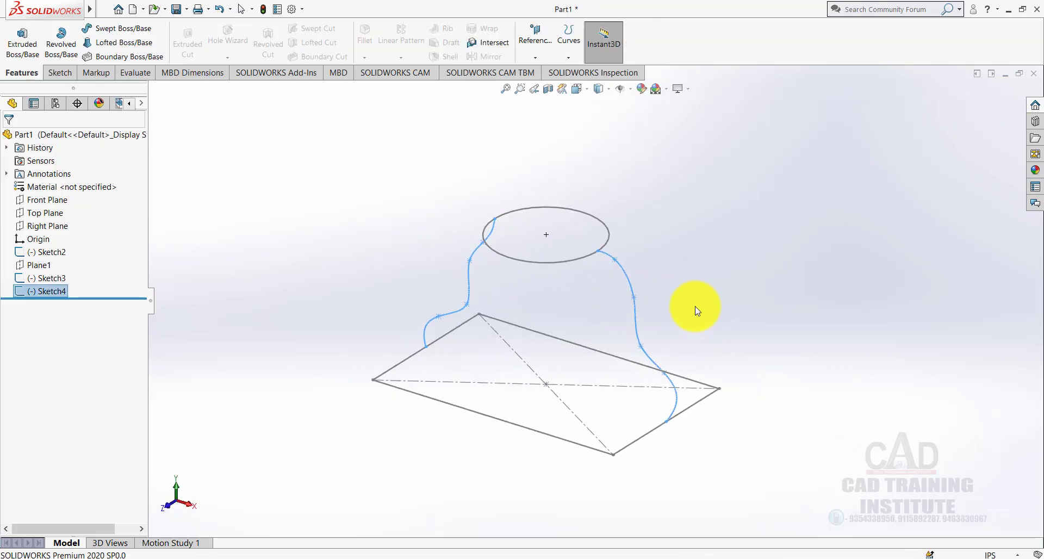
{"action": "left_click", "coordinate": [111, 45]}
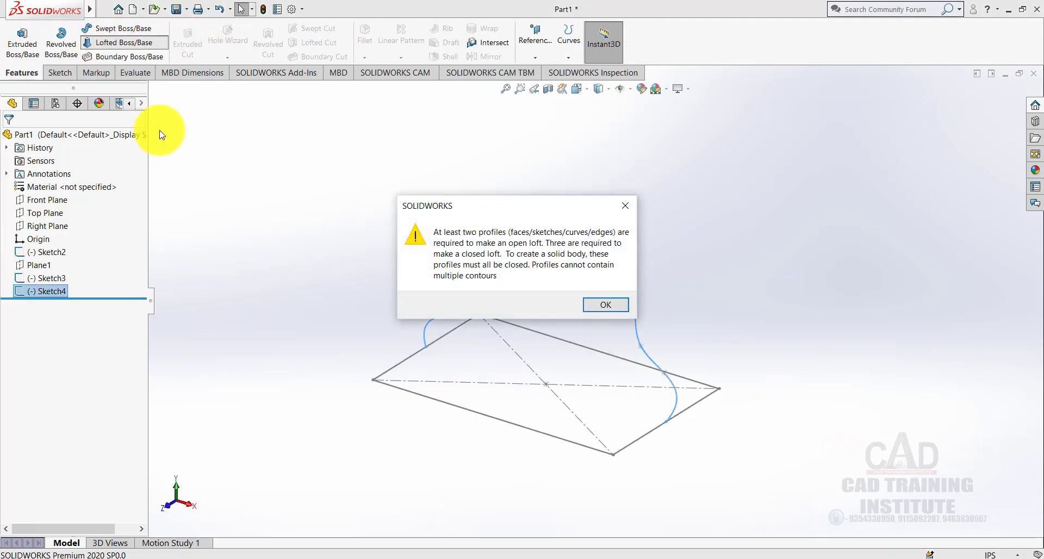
{"action": "left_click", "coordinate": [605, 305]}
{"action": "middle_click_drag", "start_coordinate": [373, 312], "coordinate": [414, 315]}
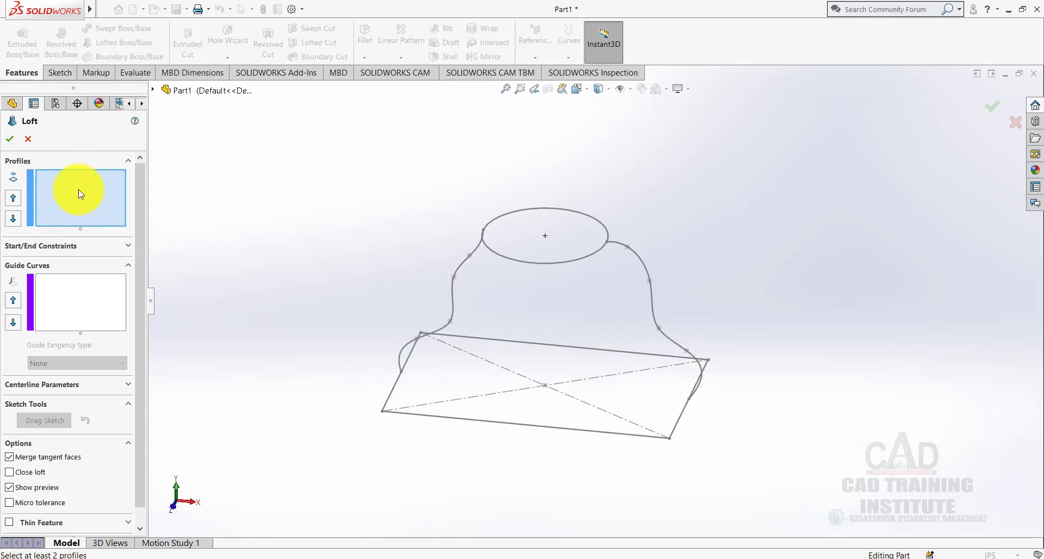
{"action": "left_click", "coordinate": [485, 420]}
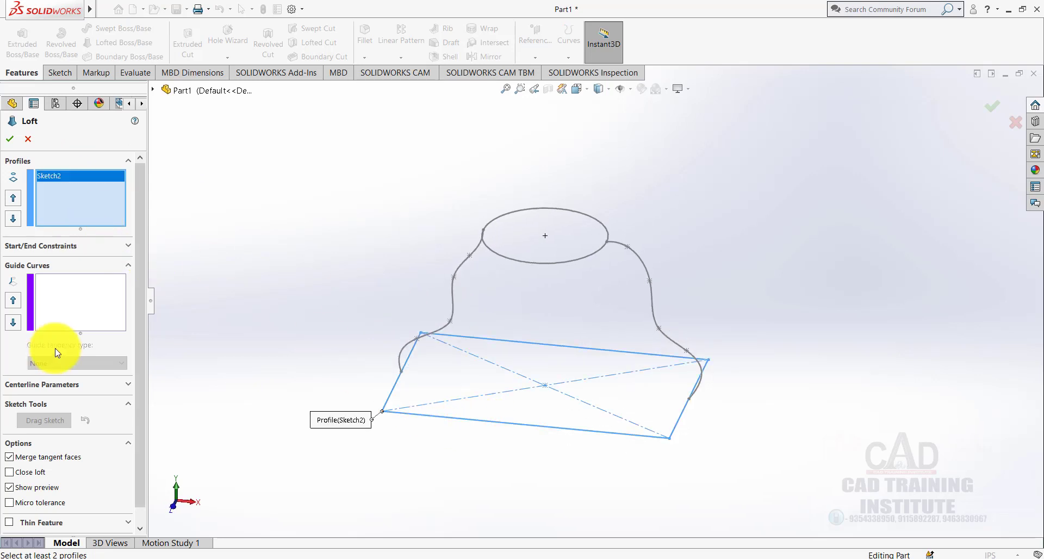
{"action": "left_click", "coordinate": [71, 211]}
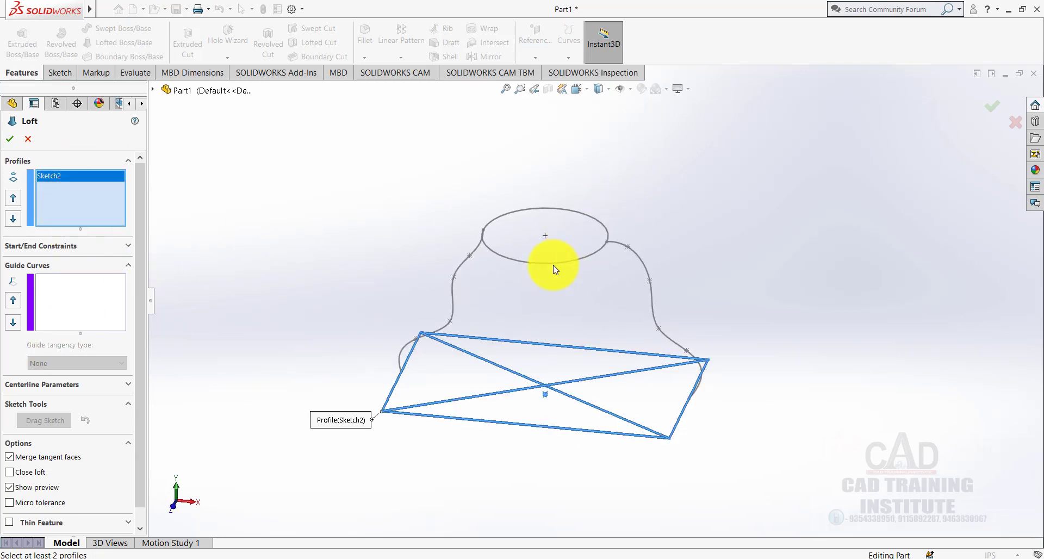
{"action": "left_click", "coordinate": [553, 263]}
{"action": "middle_click_drag", "start_coordinate": [500, 368], "coordinate": [517, 300]}
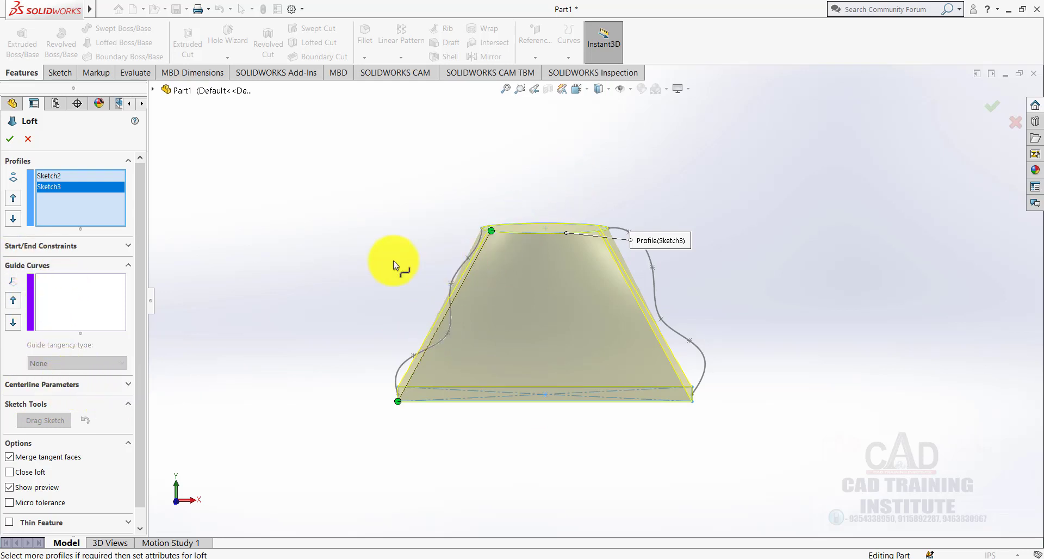
Step: Add the left and right splines as separate open-loop guide curves and create the loft
{"action": "left_click", "coordinate": [71, 287]}
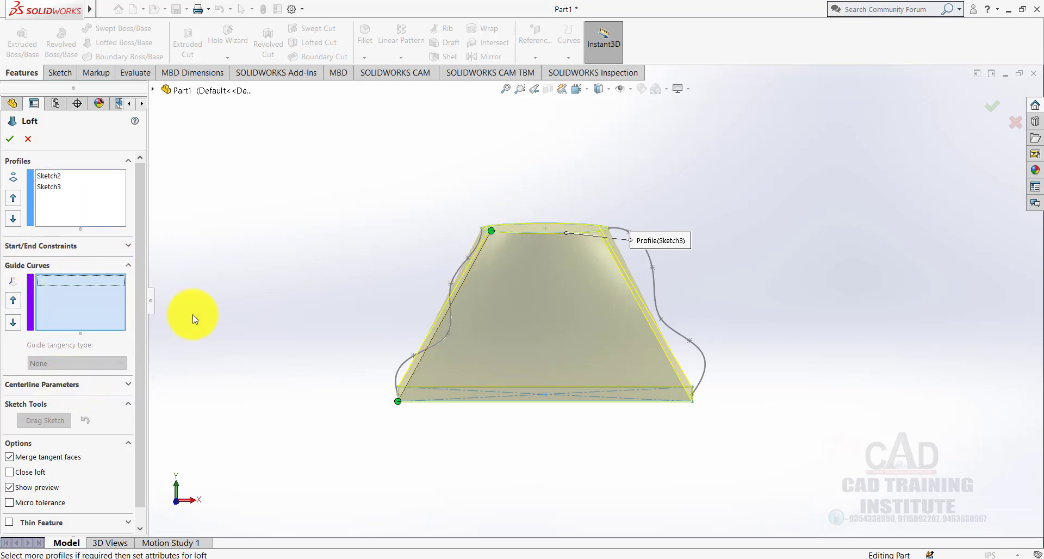
{"action": "left_click", "coordinate": [450, 301]}
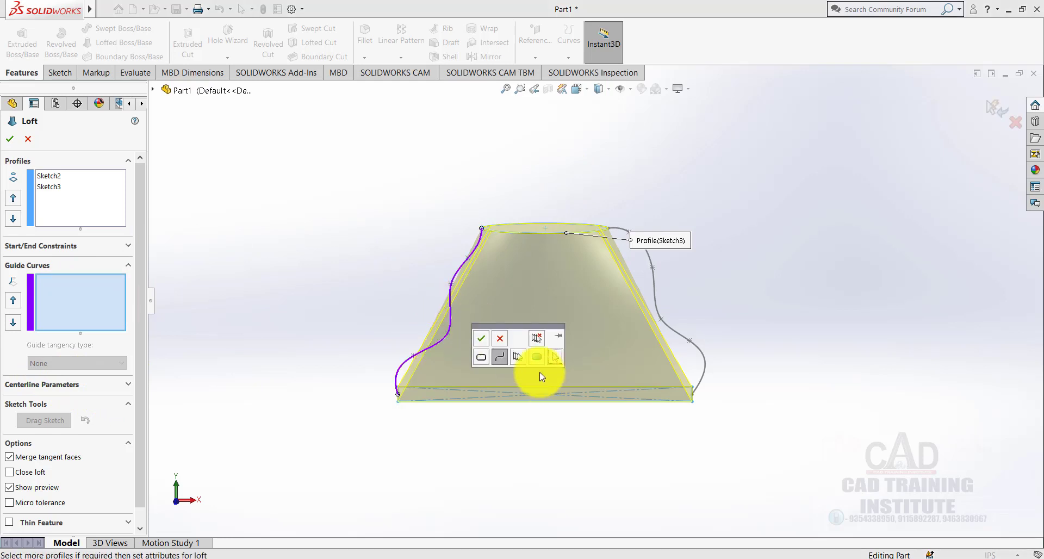
{"action": "left_click", "coordinate": [481, 338]}
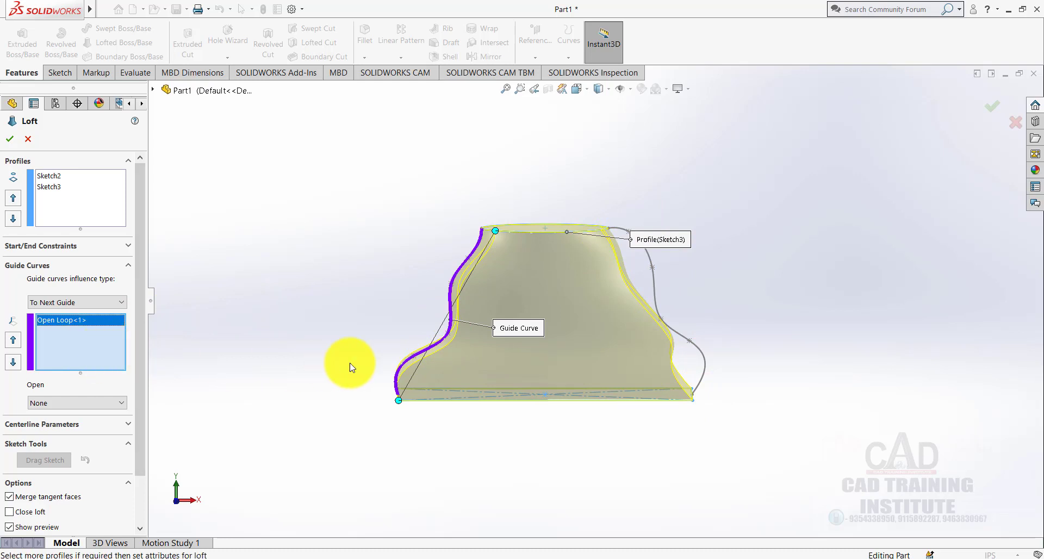
{"action": "left_click", "coordinate": [656, 288]}
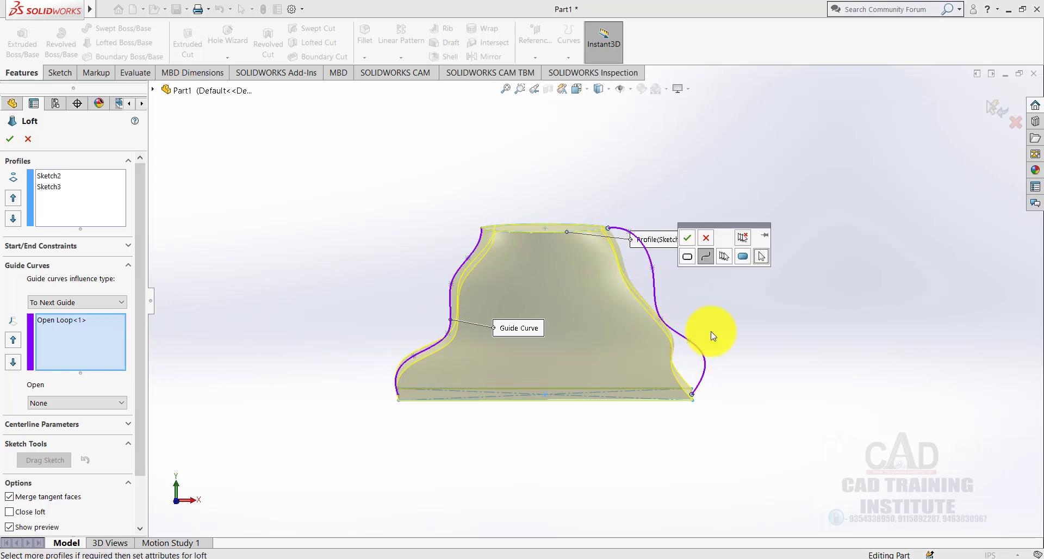
{"action": "left_click", "coordinate": [688, 239]}
{"action": "middle_click_drag", "start_coordinate": [757, 328], "coordinate": [730, 380]}
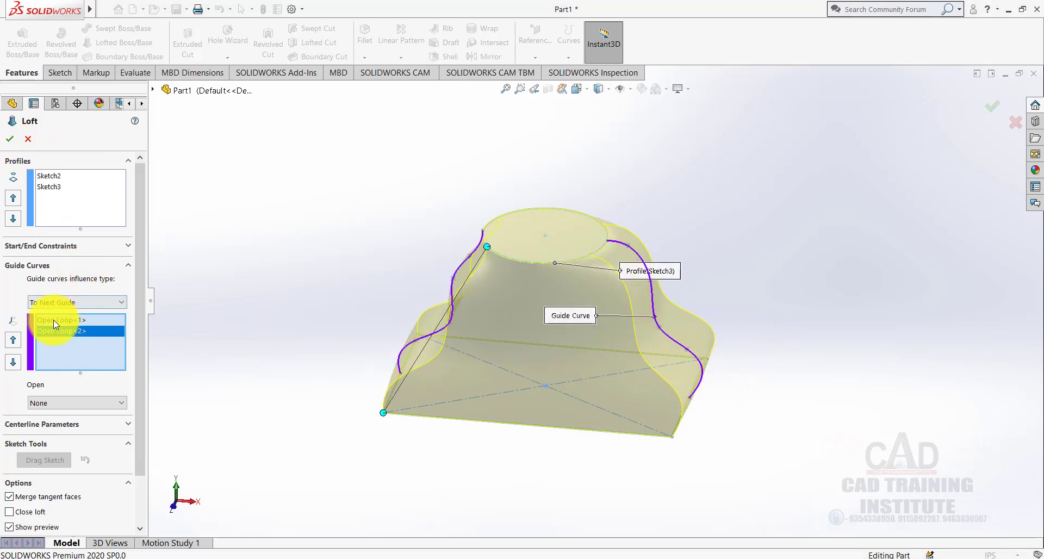
{"action": "left_click", "coordinate": [9, 139]}
{"action": "left_click", "coordinate": [368, 306]}
{"action": "middle_click_drag", "start_coordinate": [370, 301], "coordinate": [385, 262]}
Step: Delete the loft feature while keeping its profile and guide curve sketches
{"action": "right_click", "coordinate": [34, 280]}
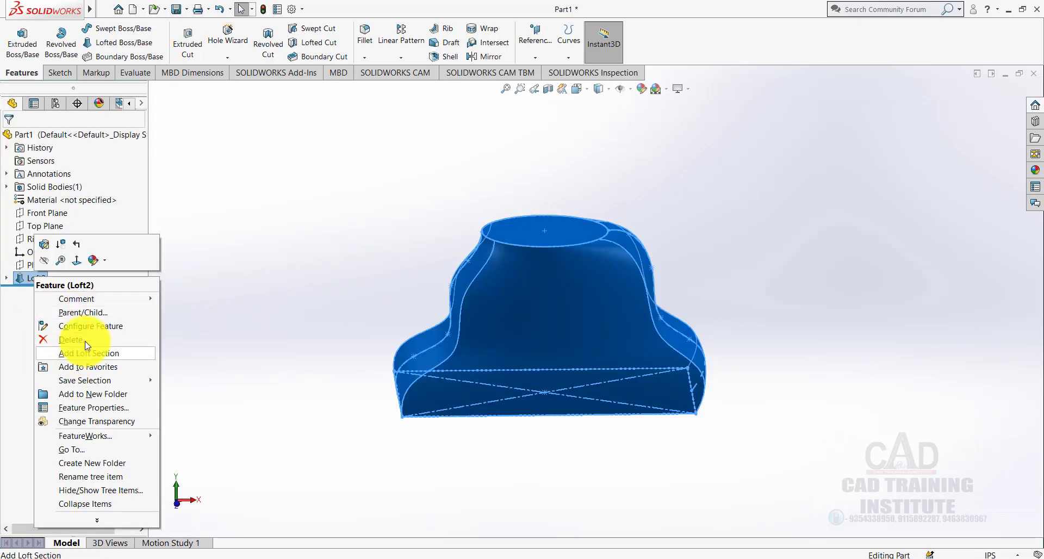
{"action": "left_click", "coordinate": [73, 338]}
{"action": "left_click", "coordinate": [602, 216]}
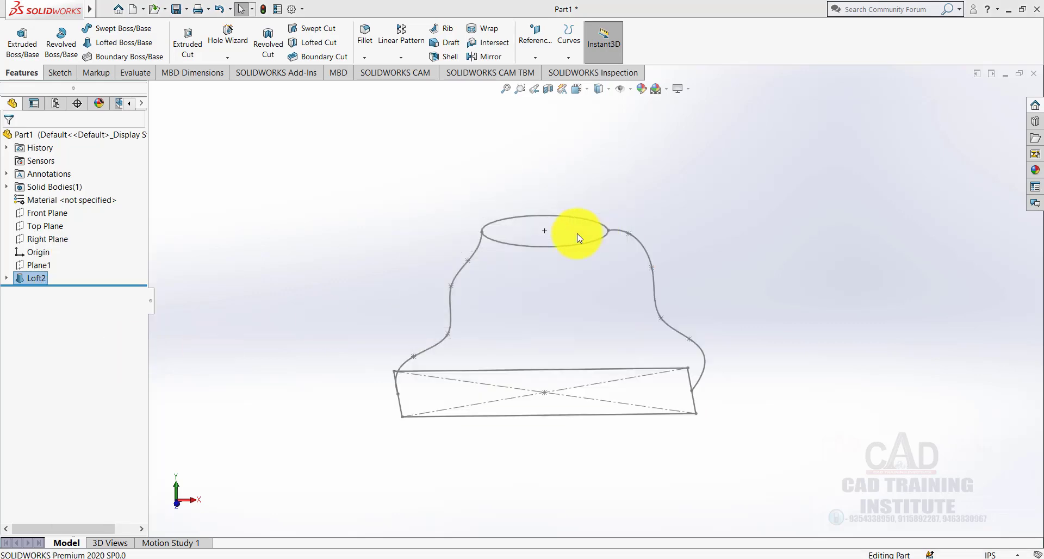
Step: Delete the guide curve sketch (Sketch4) and the circle sketch (Sketch3)
{"action": "right_click", "coordinate": [47, 290]}
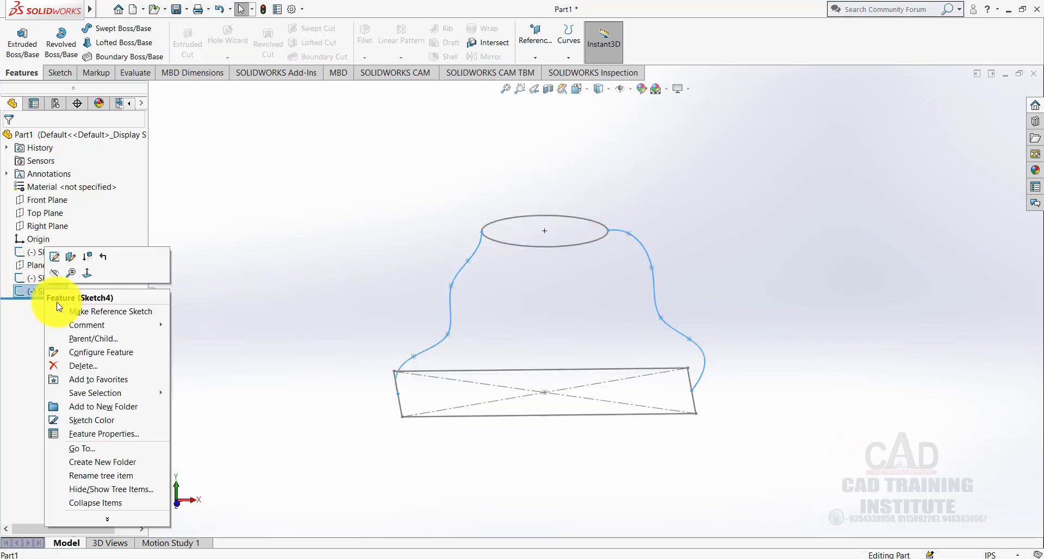
{"action": "left_click", "coordinate": [102, 362]}
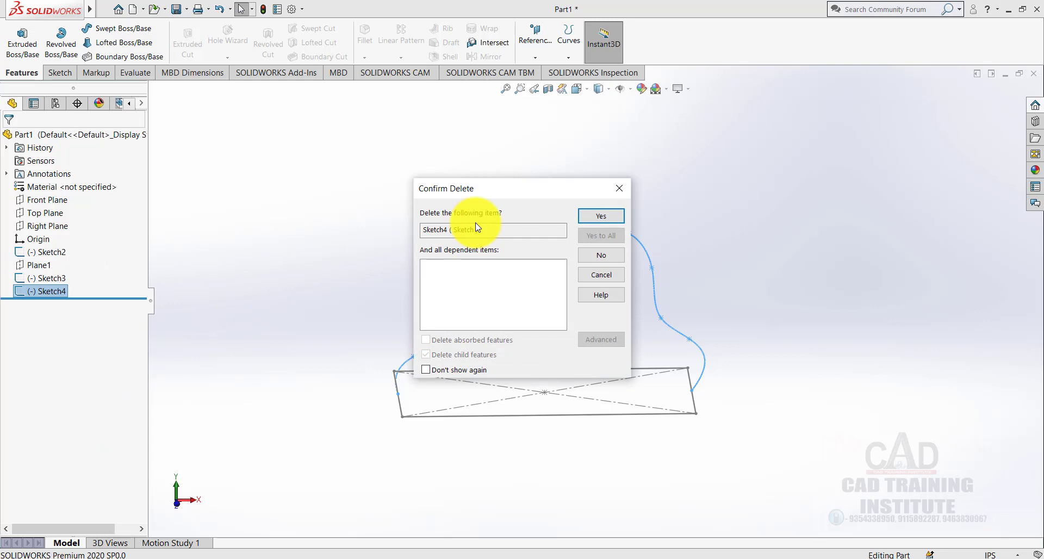
{"action": "left_click", "coordinate": [598, 216]}
{"action": "right_click", "coordinate": [48, 278]}
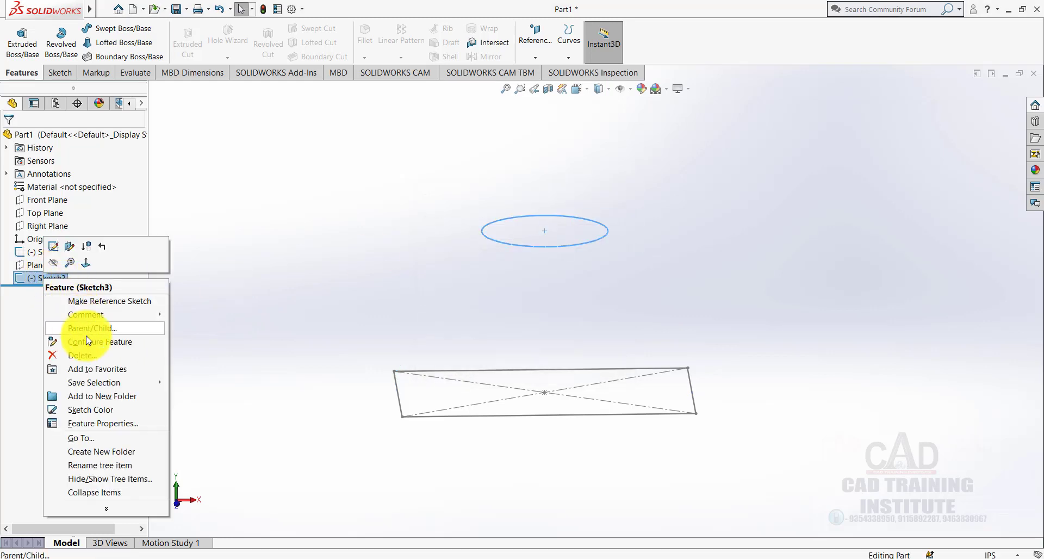
{"action": "left_click", "coordinate": [87, 359]}
{"action": "left_click", "coordinate": [598, 220]}
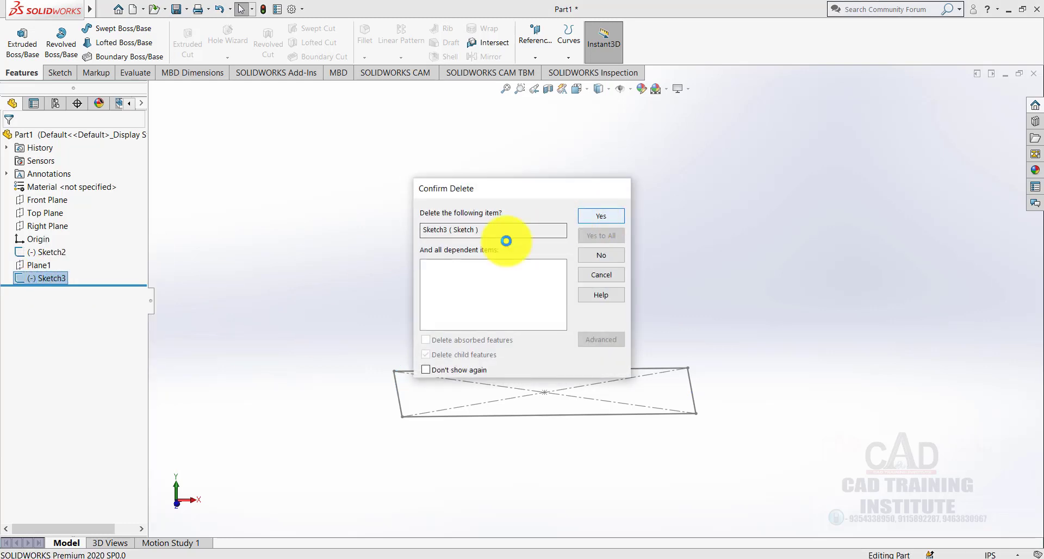
{"action": "right_click", "coordinate": [49, 202]}
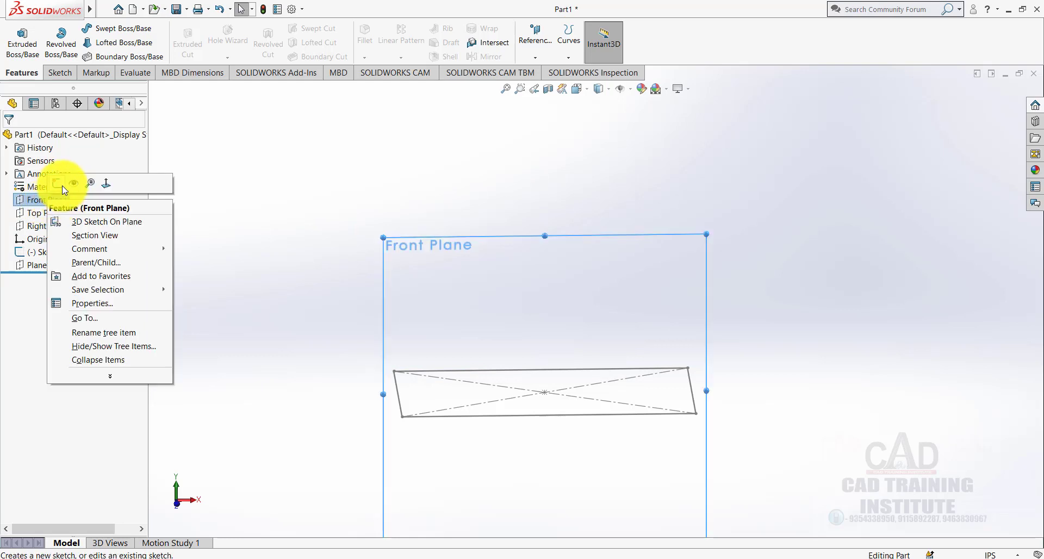
{"action": "left_click", "coordinate": [60, 184]}
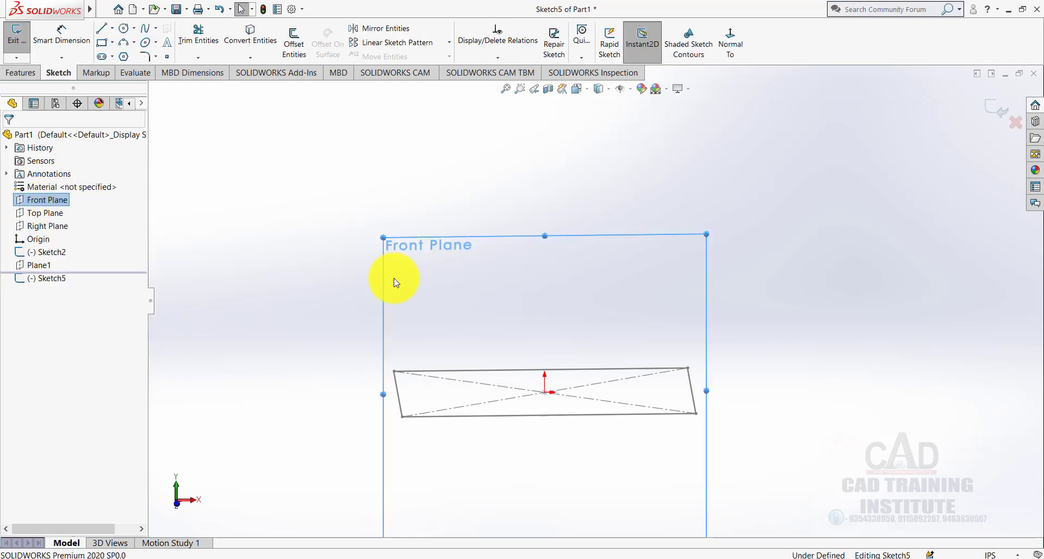
{"action": "left_click", "coordinate": [730, 36]}
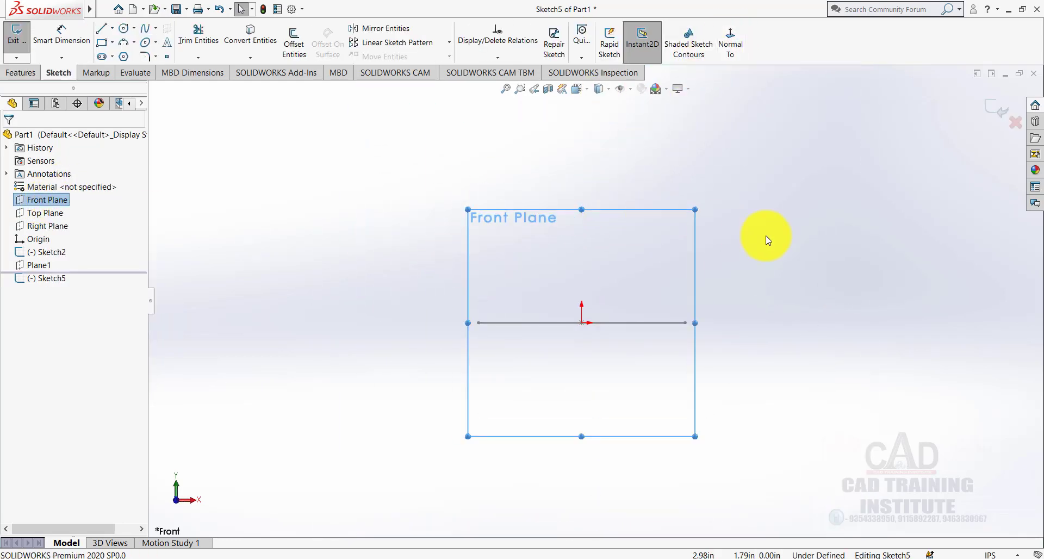
{"action": "left_click", "coordinate": [648, 241]}
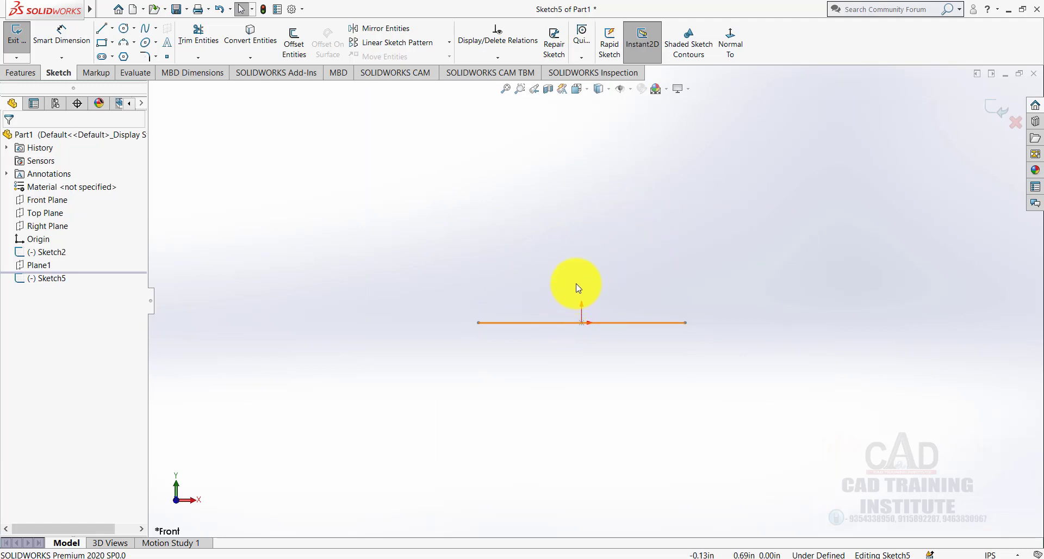
{"action": "scroll", "coordinate": [566, 272], "scroll_direction": "up", "scroll_amount": 5}
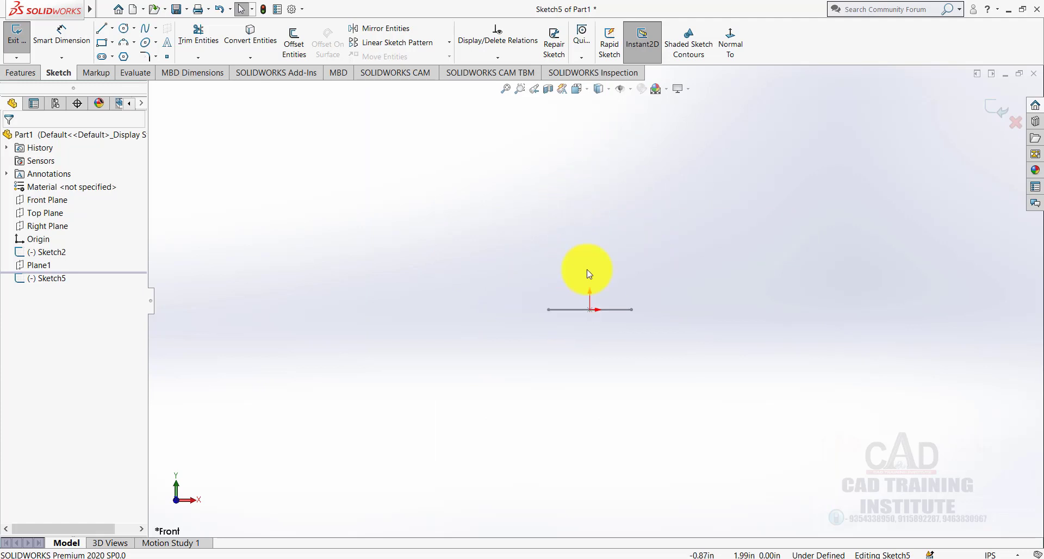
{"action": "scroll", "coordinate": [626, 259], "scroll_direction": "down", "scroll_amount": 3}
{"action": "left_click", "coordinate": [996, 107]}
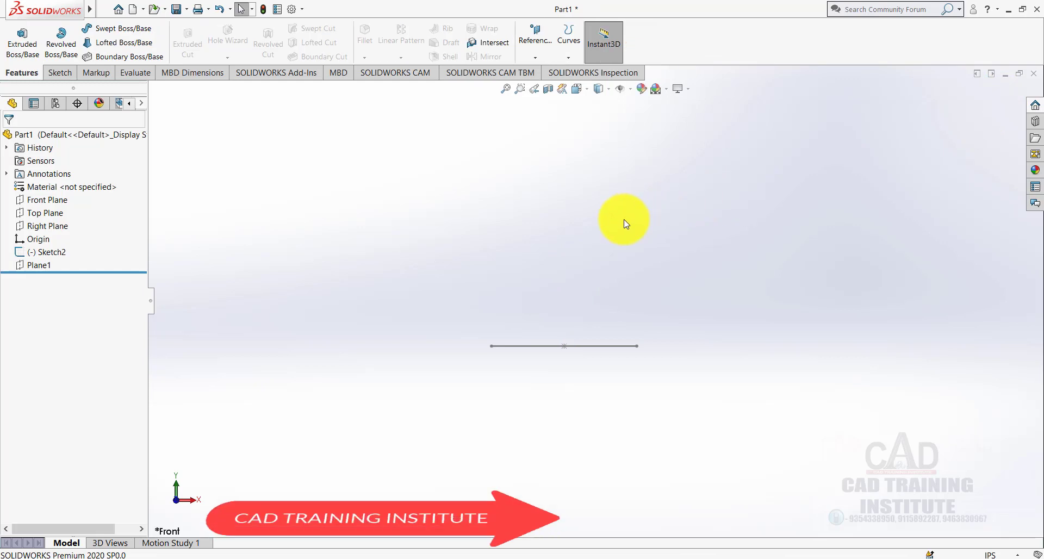
Step: Sketch a three-point arc of about 2.22 in radius on the Front Plane, crossing the rectangle and circle profiles, and exit the sketch
{"action": "middle_click_drag", "start_coordinate": [625, 223], "coordinate": [634, 294]}
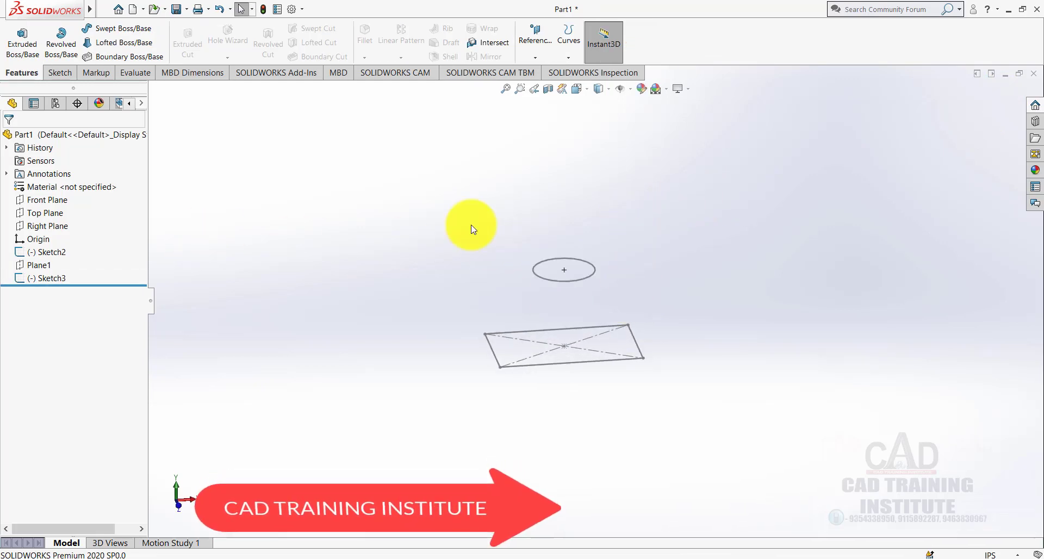
{"action": "right_click", "coordinate": [61, 198]}
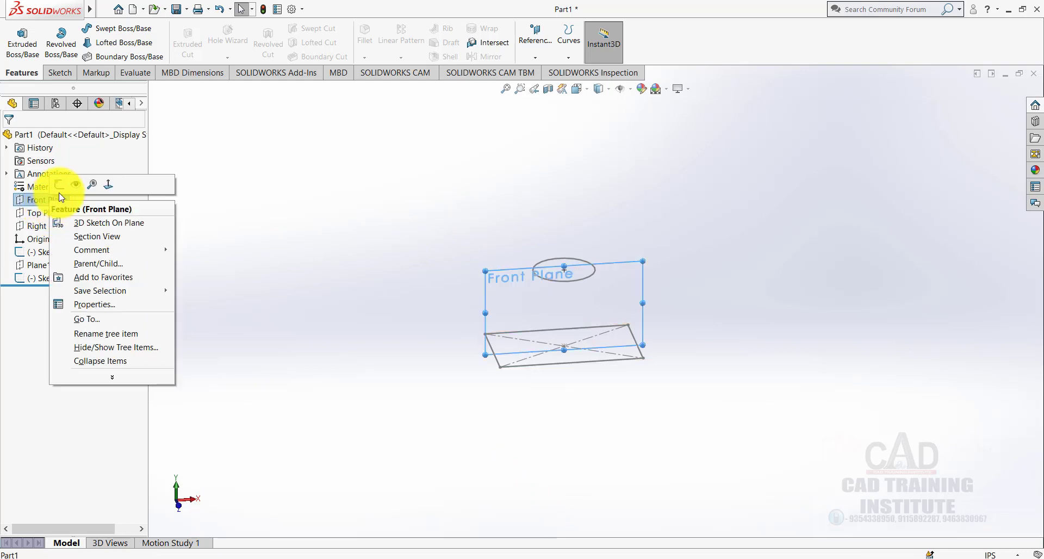
{"action": "left_click", "coordinate": [59, 185]}
{"action": "left_click", "coordinate": [729, 43]}
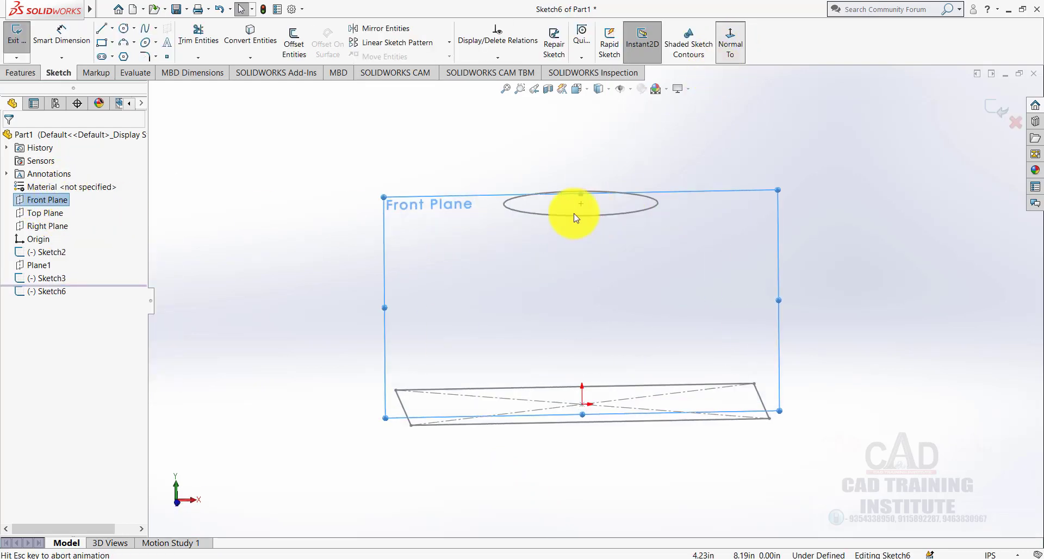
{"action": "left_click", "coordinate": [123, 43]}
{"action": "left_click", "coordinate": [639, 154]}
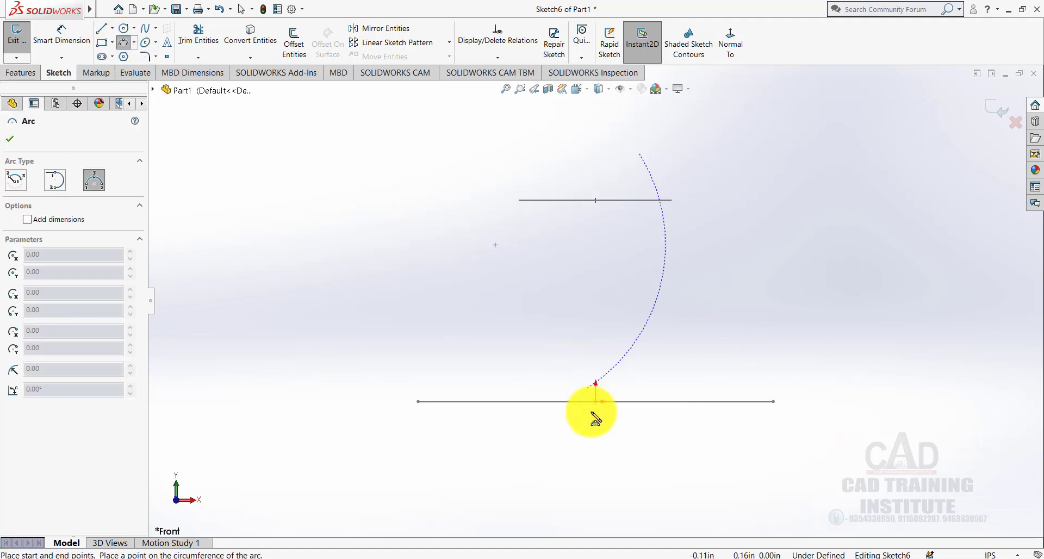
{"action": "left_click", "coordinate": [656, 461]}
{"action": "left_click", "coordinate": [571, 275]}
{"action": "right_click", "coordinate": [468, 229]}
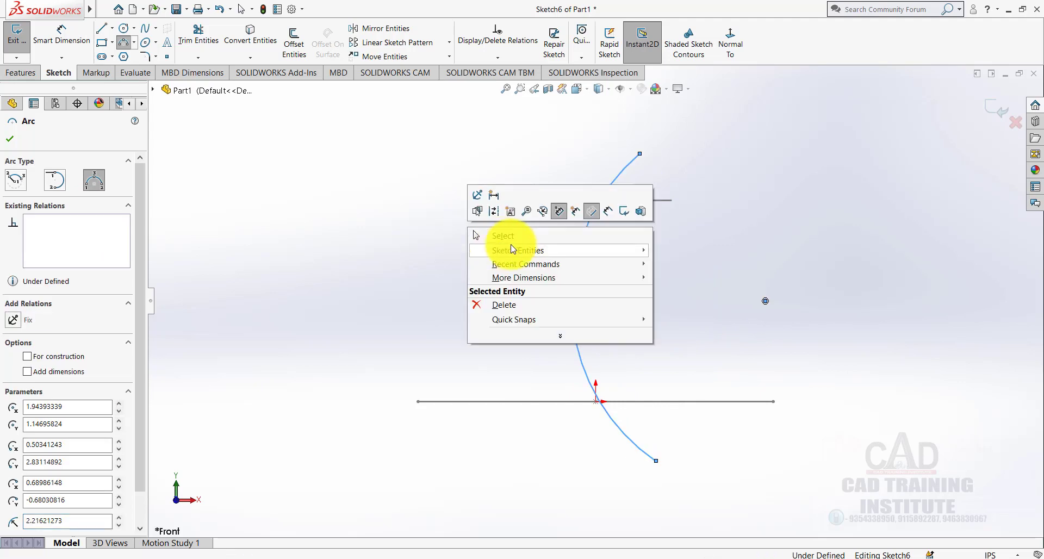
{"action": "left_click", "coordinate": [538, 236]}
{"action": "left_click", "coordinate": [993, 111]}
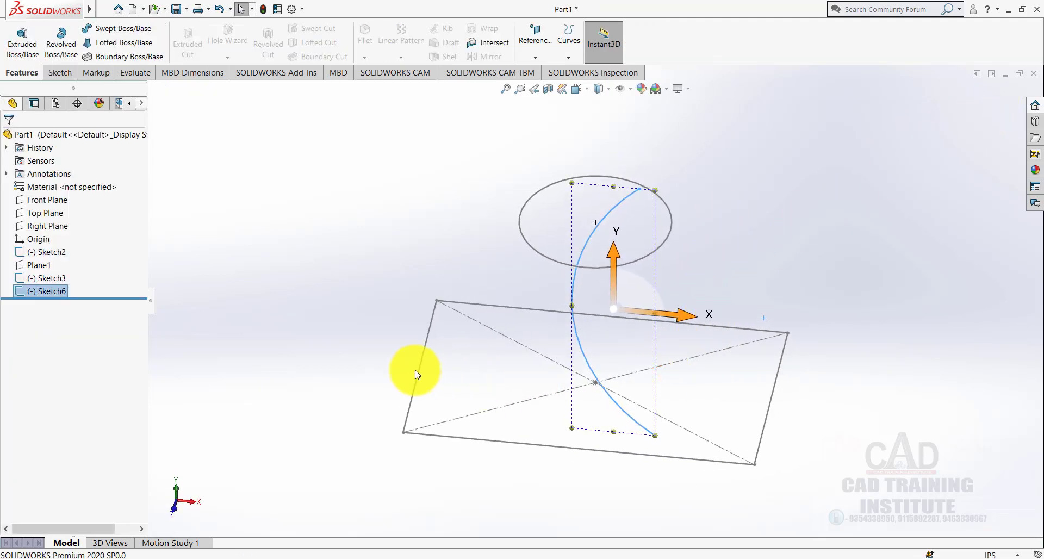
Step: Try to create a Lofted Boss/Base from the rectangle to the circle sketch with the arc sketch as centerline, and cancel the command
{"action": "left_click", "coordinate": [628, 278]}
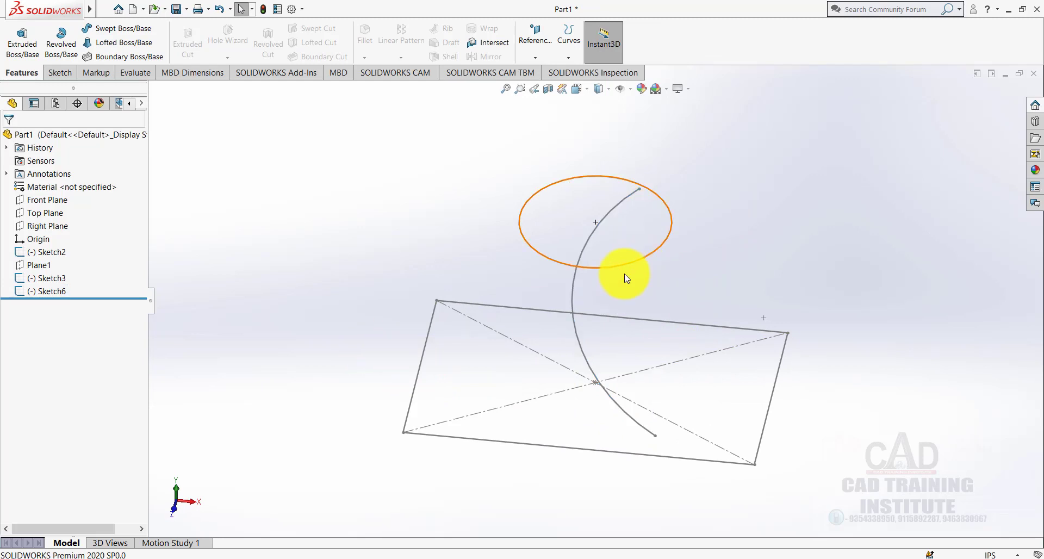
{"action": "middle_click_drag", "start_coordinate": [625, 277], "coordinate": [641, 224]}
{"action": "middle_click_drag", "start_coordinate": [765, 353], "coordinate": [561, 272]}
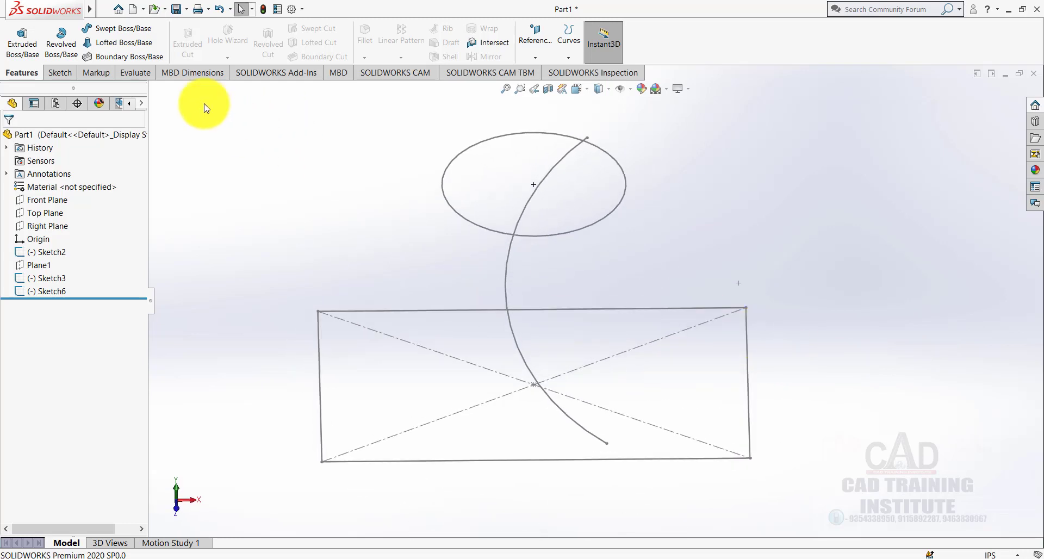
{"action": "left_click", "coordinate": [118, 44]}
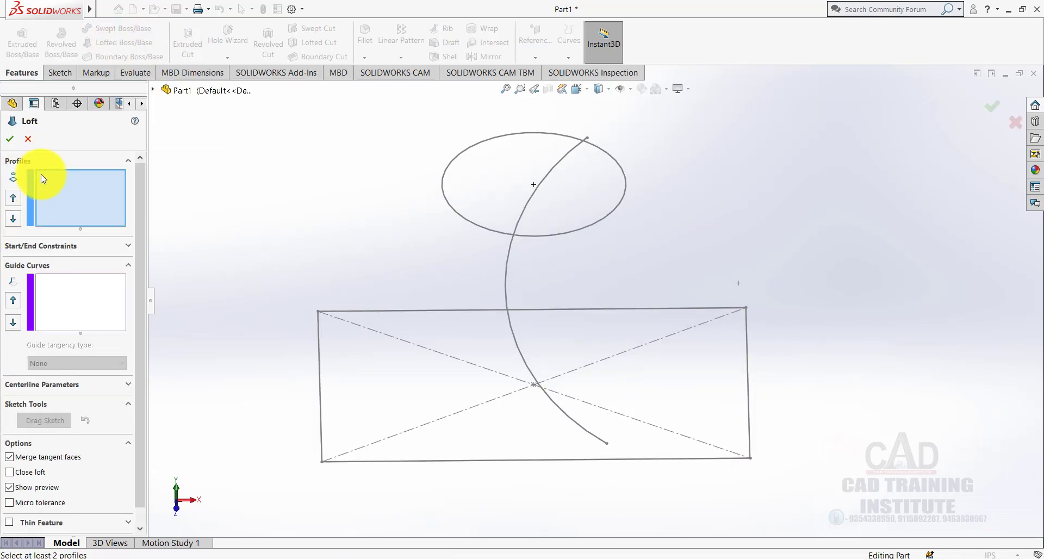
{"action": "left_click", "coordinate": [473, 460]}
{"action": "left_click", "coordinate": [478, 229]}
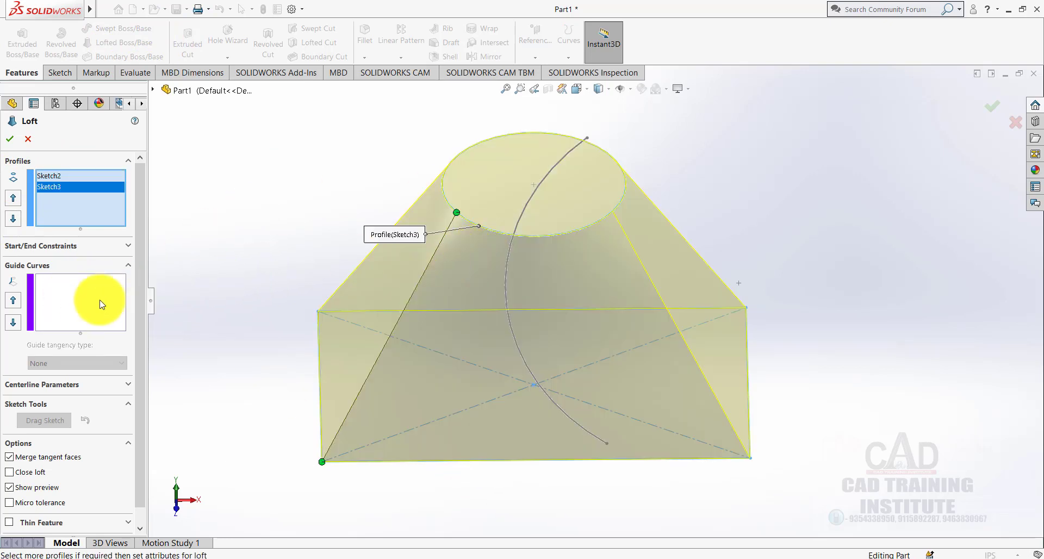
{"action": "left_click", "coordinate": [54, 384]}
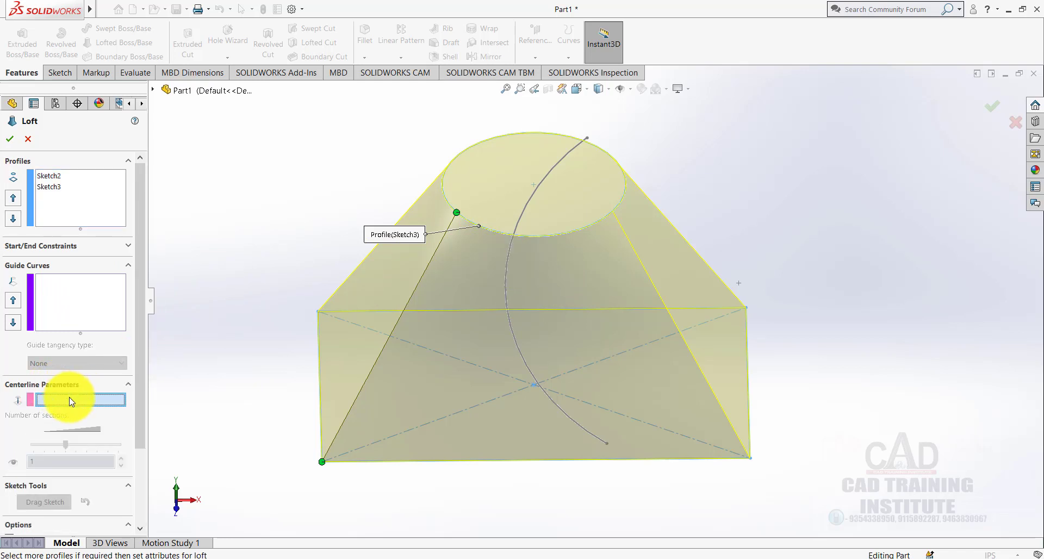
{"action": "middle_click_drag", "start_coordinate": [477, 482], "coordinate": [475, 415]}
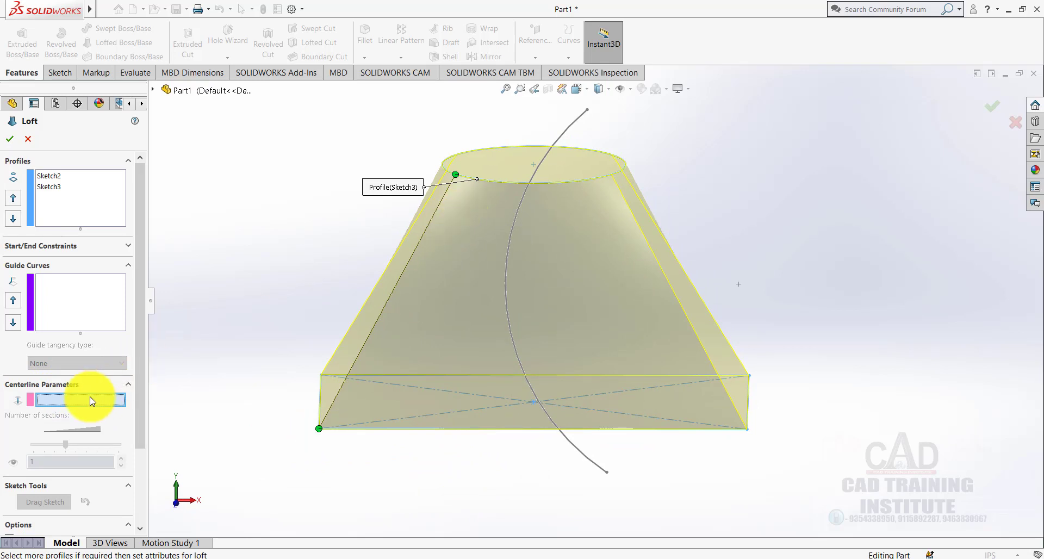
{"action": "left_click", "coordinate": [506, 294]}
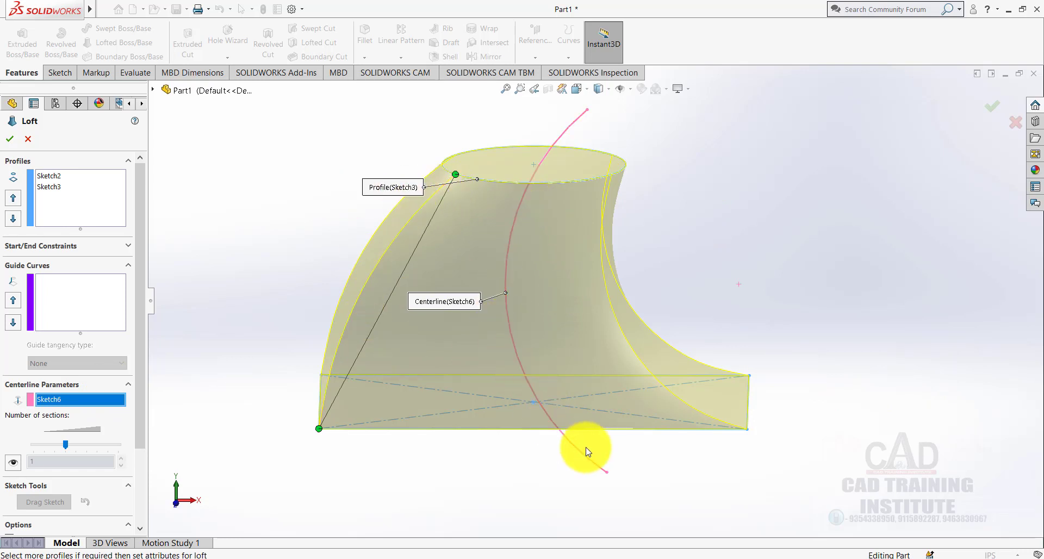
{"action": "left_click", "coordinate": [10, 140]}
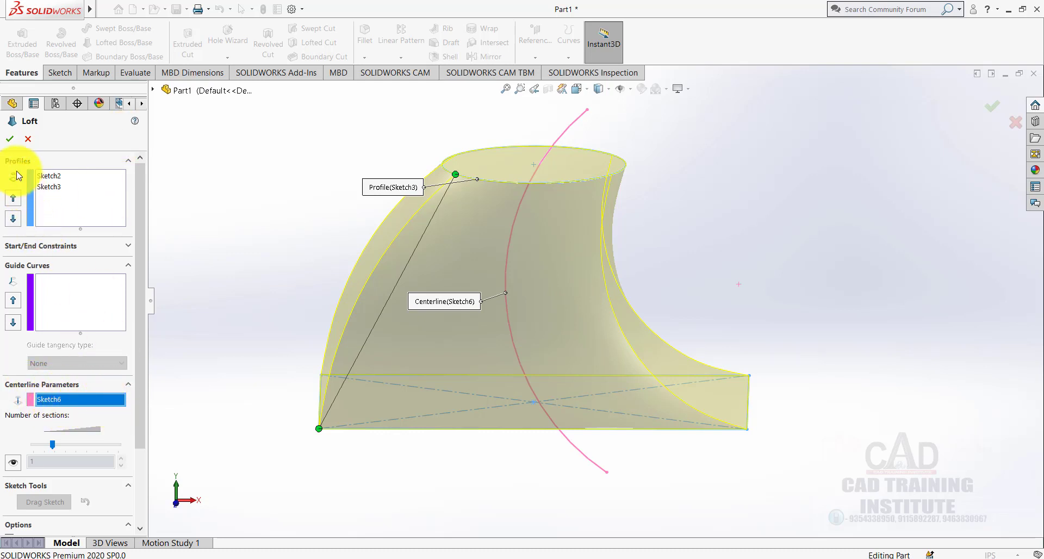
{"action": "left_click", "coordinate": [10, 139]}
{"action": "left_click", "coordinate": [29, 140]}
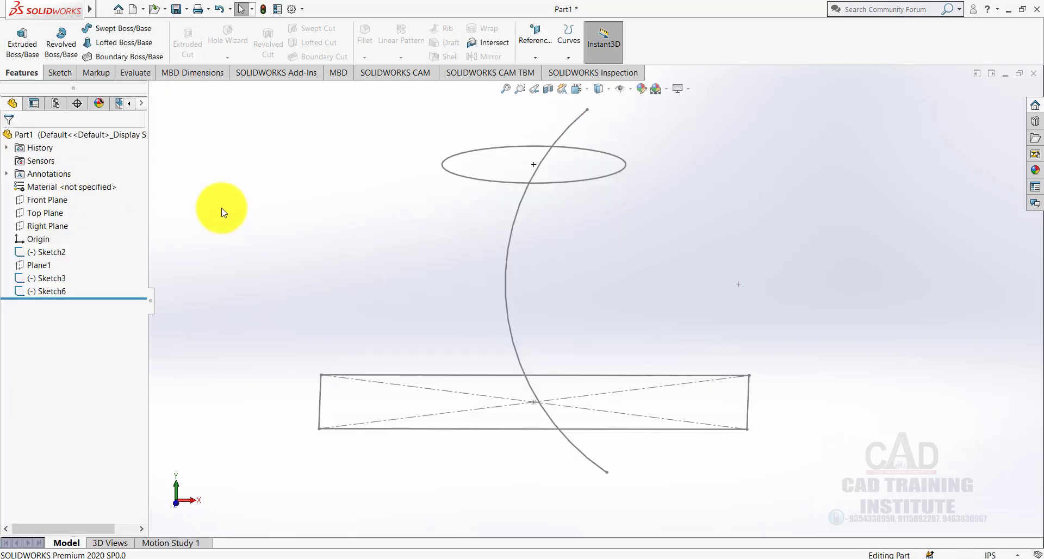
Step: Edit the arc sketch by moving both endpoints and flattening the curve towards the profile centres, and exit the sketch
{"action": "right_click", "coordinate": [49, 295]}
{"action": "left_click", "coordinate": [64, 259]}
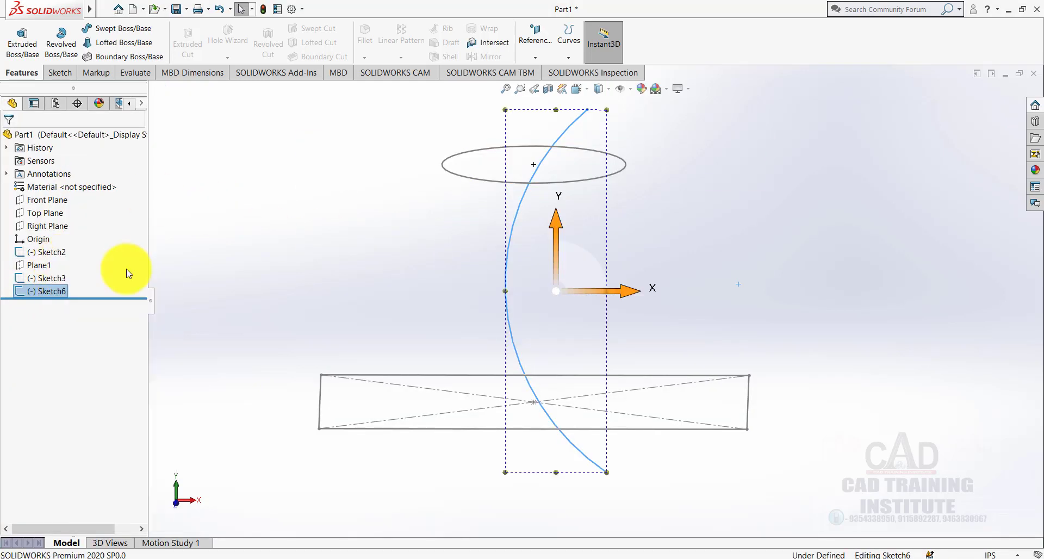
{"action": "left_click", "coordinate": [729, 44]}
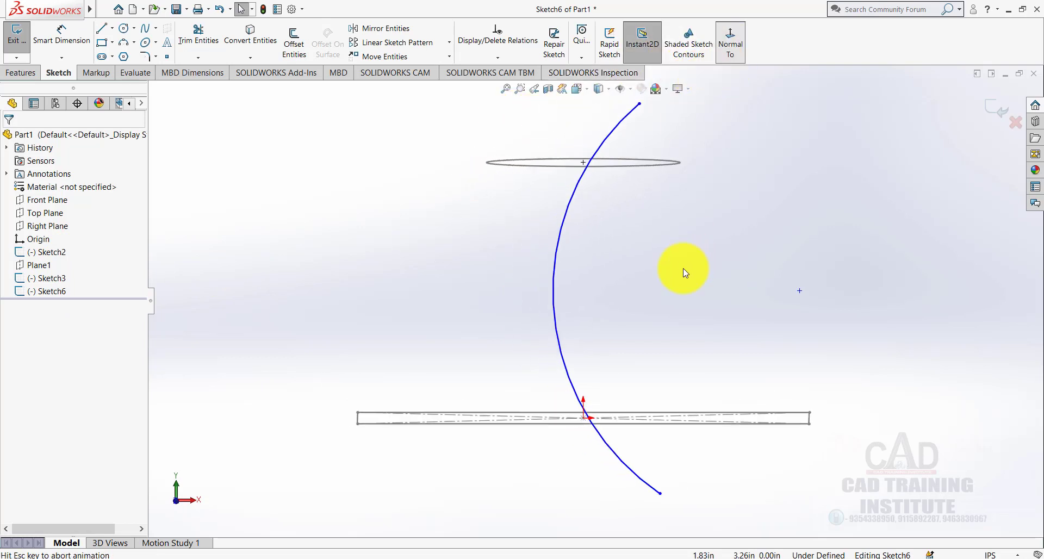
{"action": "left_click_drag", "start_coordinate": [673, 499], "coordinate": [642, 507]}
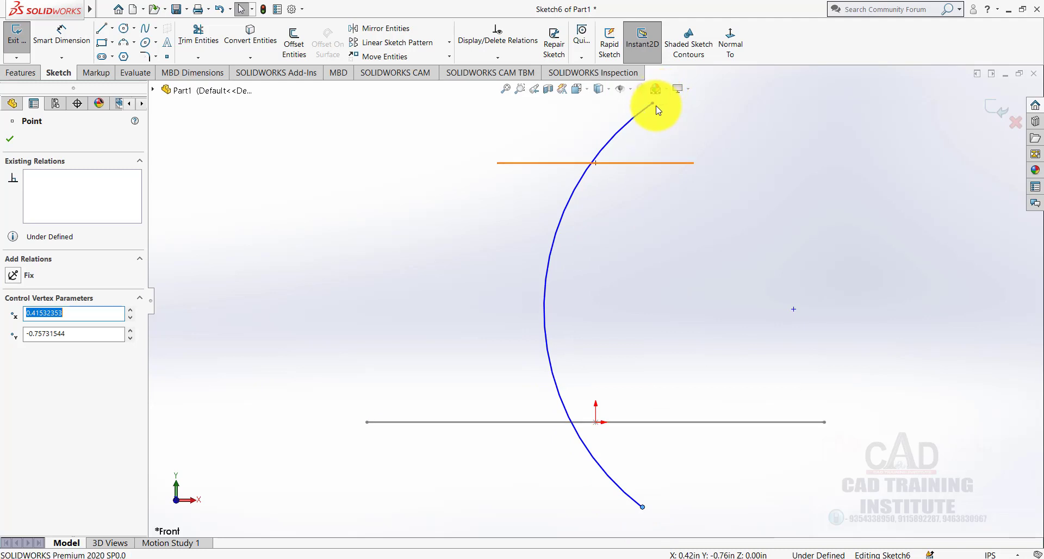
{"action": "left_click_drag", "start_coordinate": [652, 103], "coordinate": [647, 85]}
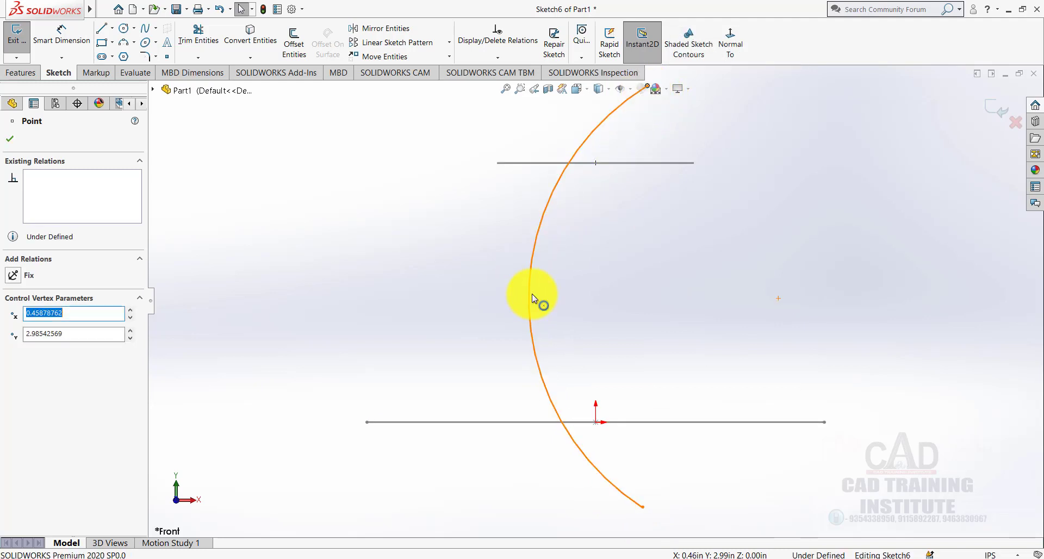
{"action": "left_click_drag", "start_coordinate": [529, 292], "coordinate": [584, 292]}
{"action": "left_click", "coordinate": [629, 292]}
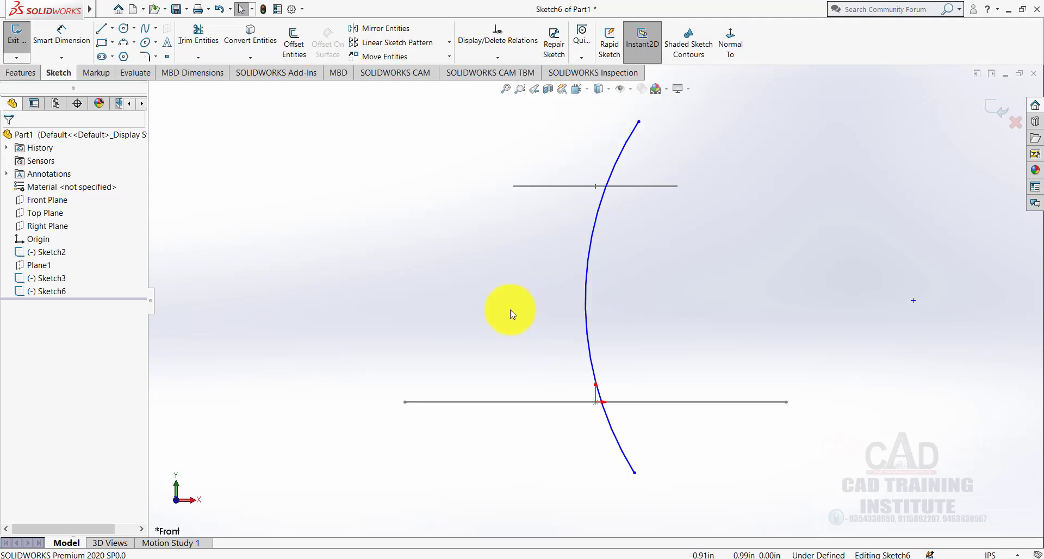
{"action": "middle_click_drag", "start_coordinate": [507, 310], "coordinate": [536, 384]}
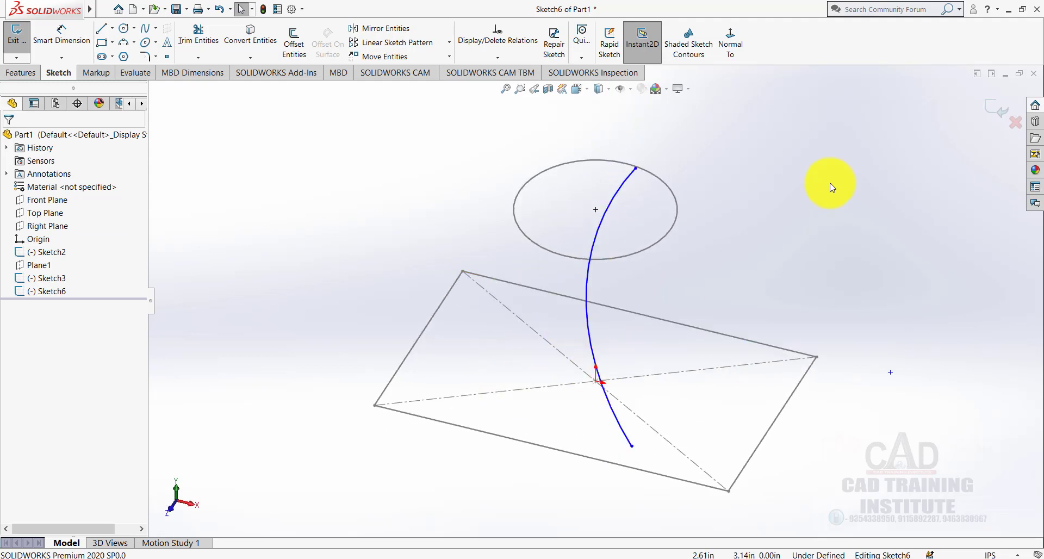
{"action": "left_click", "coordinate": [989, 107]}
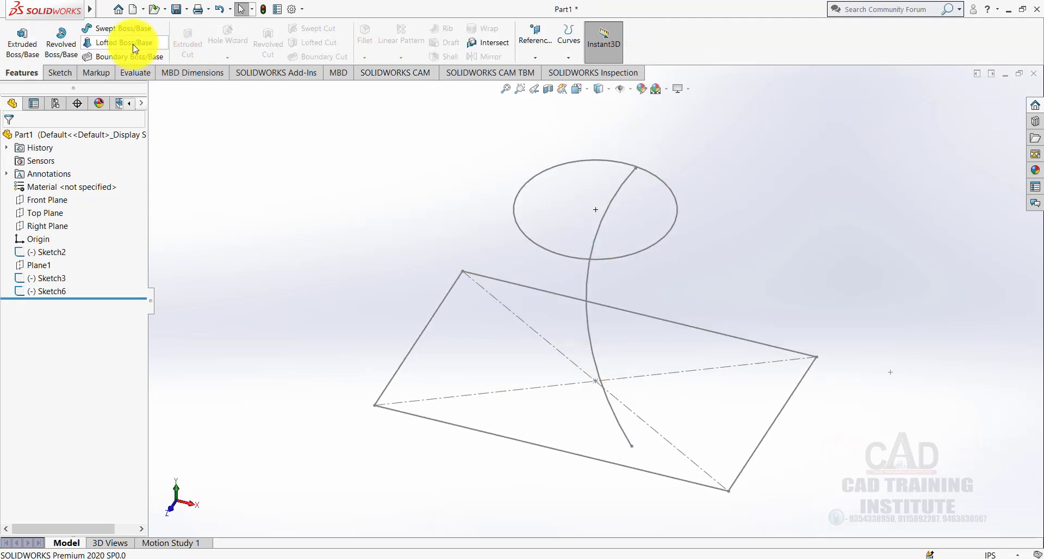
Step: Create a Lofted Boss/Base from the rectangle to the circle sketch with the reshaped arc as its centerline
{"action": "left_click", "coordinate": [117, 48]}
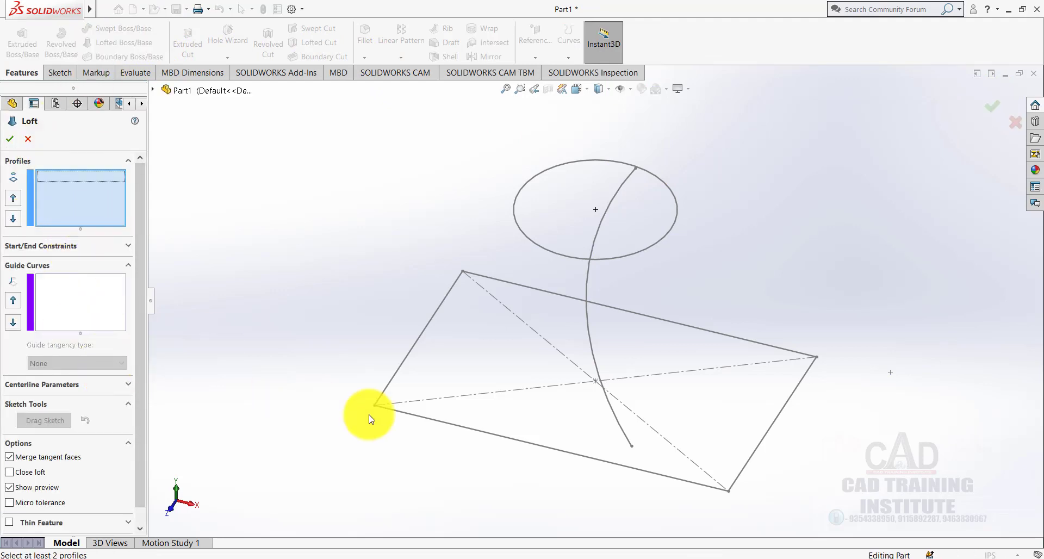
{"action": "left_click", "coordinate": [478, 429]}
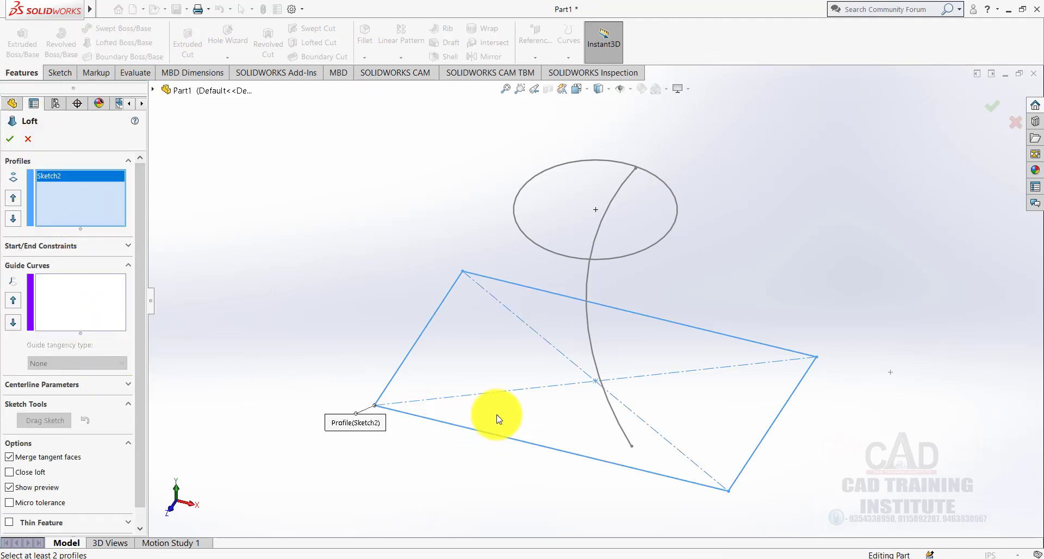
{"action": "left_click", "coordinate": [569, 262]}
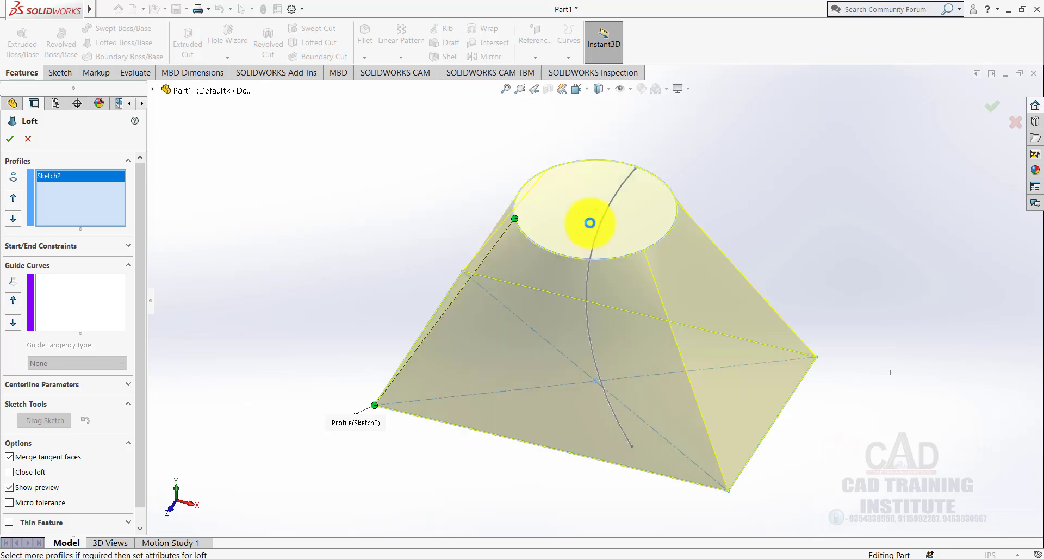
{"action": "left_click", "coordinate": [61, 299]}
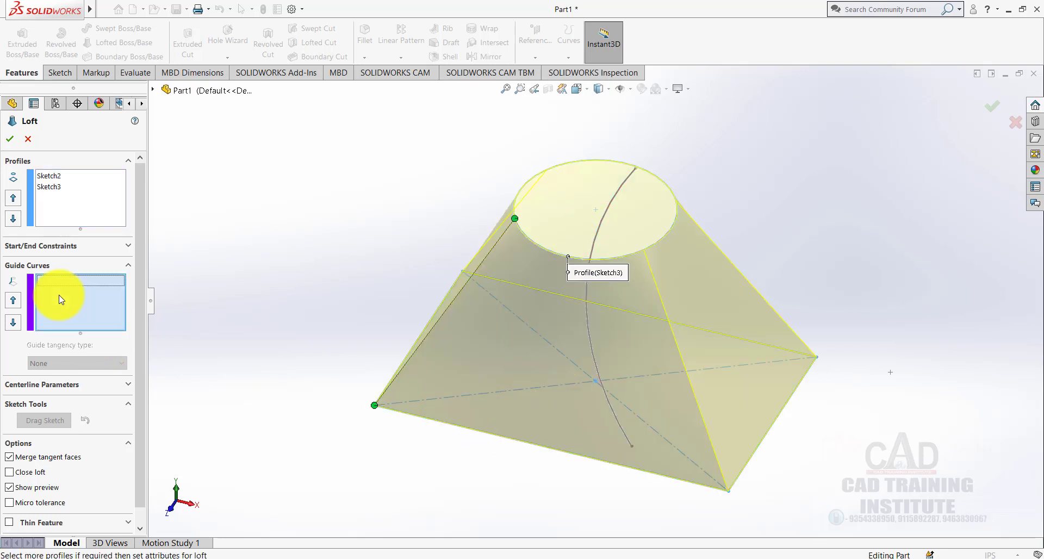
{"action": "left_click", "coordinate": [69, 385]}
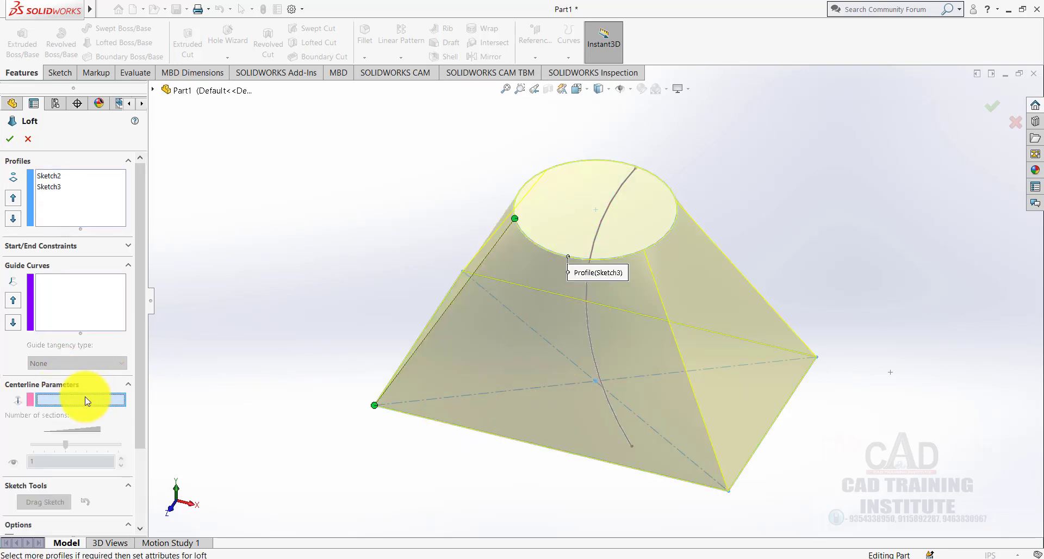
{"action": "left_click", "coordinate": [589, 294]}
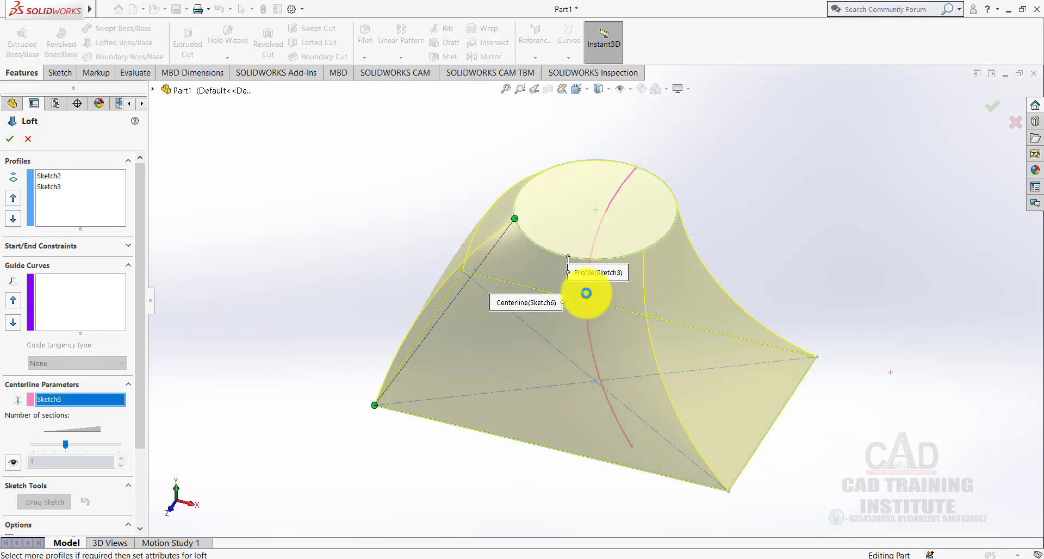
{"action": "left_click", "coordinate": [12, 140]}
{"action": "mouse_move", "coordinate": [298, 261]}
{"action": "middle_mouse_down"}
{"action": "mouse_move", "coordinate": [322, 196]}
{"action": "mouse_move", "coordinate": [301, 192]}
{"action": "mouse_move", "coordinate": [242, 225]}
{"action": "mouse_move", "coordinate": [309, 232]}
{"action": "mouse_move", "coordinate": [361, 256]}
{"action": "mouse_move", "coordinate": [516, 265]}
{"action": "mouse_move", "coordinate": [442, 272]}
{"action": "mouse_move", "coordinate": [313, 255]}
{"action": "middle_mouse_up"}
Step: Delete the centerline loft feature while keeping its absorbed sketches
{"action": "right_click", "coordinate": [33, 277]}
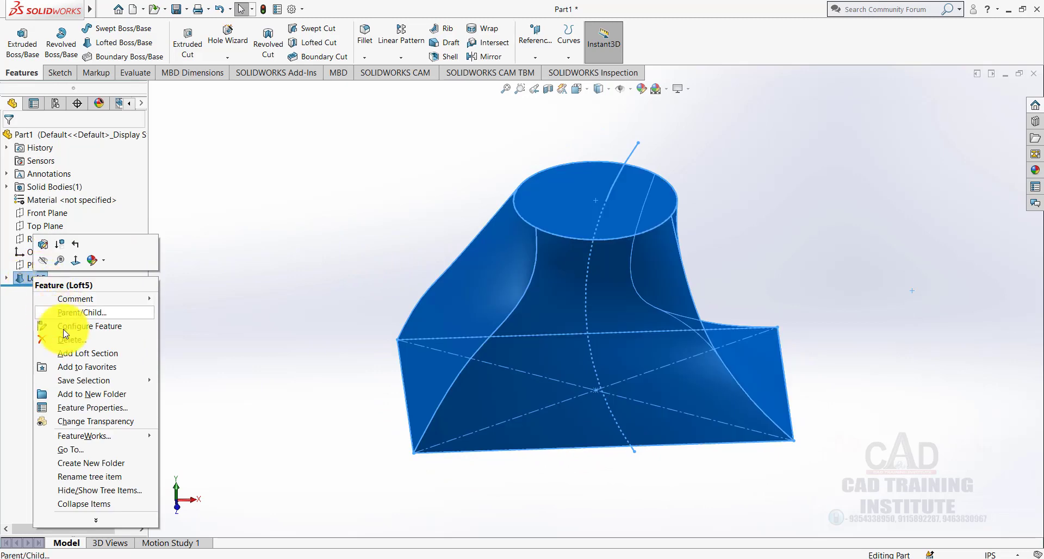
{"action": "left_click", "coordinate": [78, 341]}
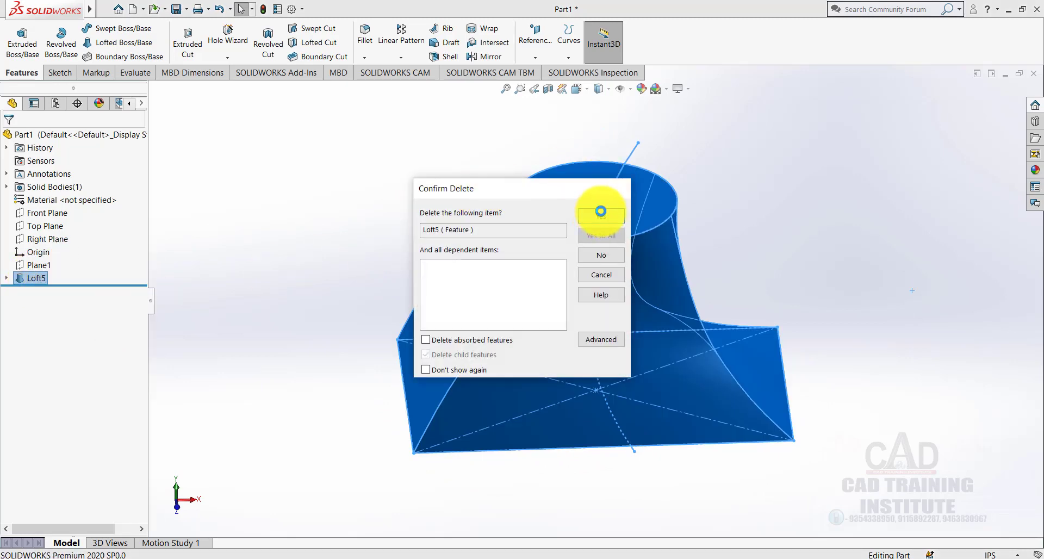
{"action": "left_click", "coordinate": [600, 211]}
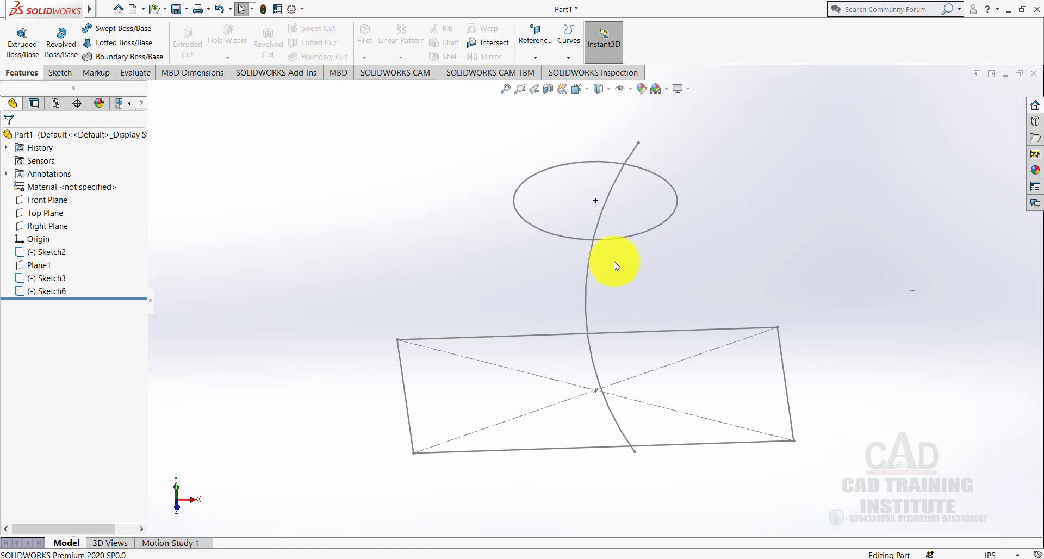
Step: Delete the arc centerline sketch and the circle profile sketch, leaving only the rectangle sketch
{"action": "right_click", "coordinate": [62, 296]}
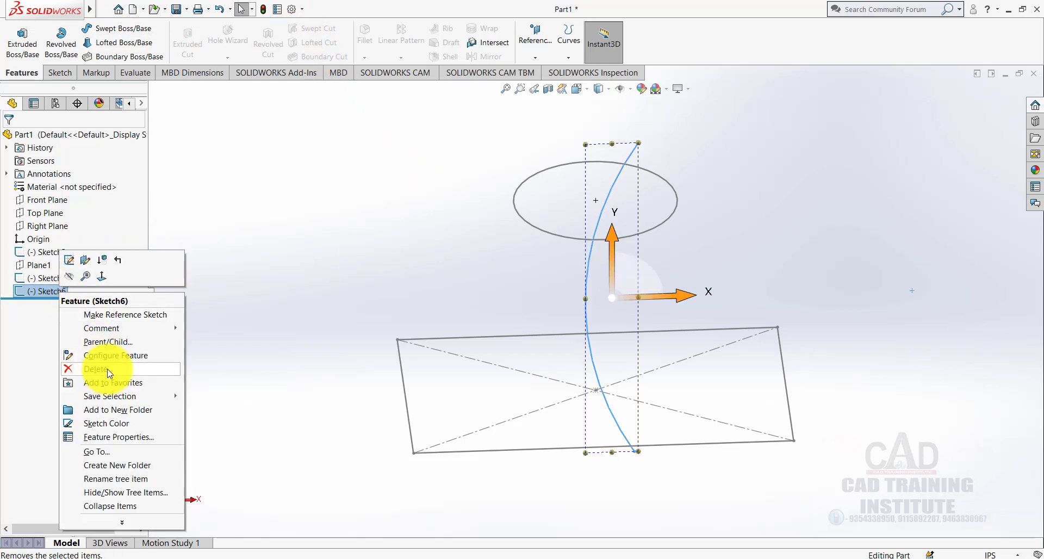
{"action": "left_click", "coordinate": [100, 364]}
{"action": "left_click", "coordinate": [600, 216]}
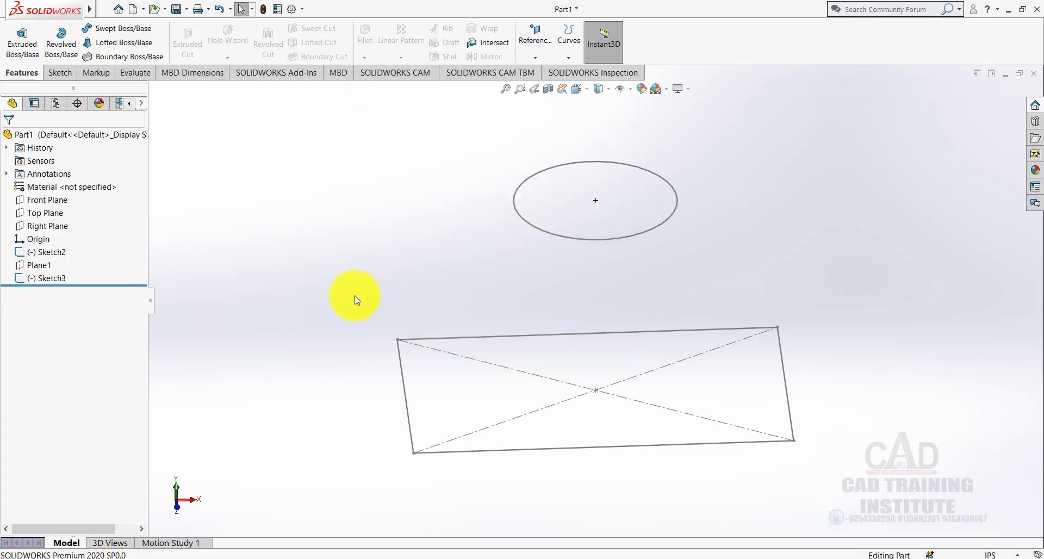
{"action": "right_click", "coordinate": [57, 275]}
{"action": "left_click", "coordinate": [66, 343]}
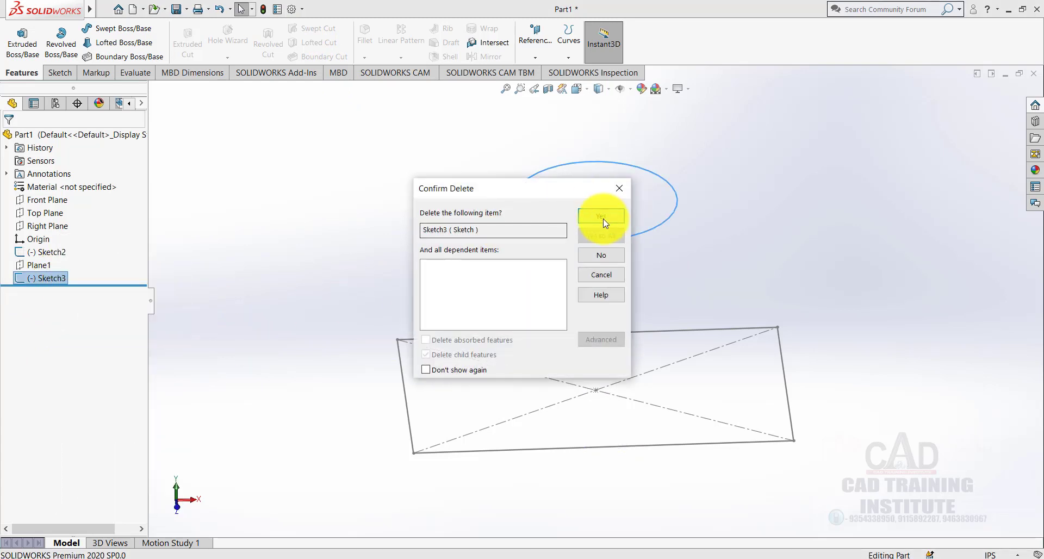
{"action": "left_click", "coordinate": [601, 218]}
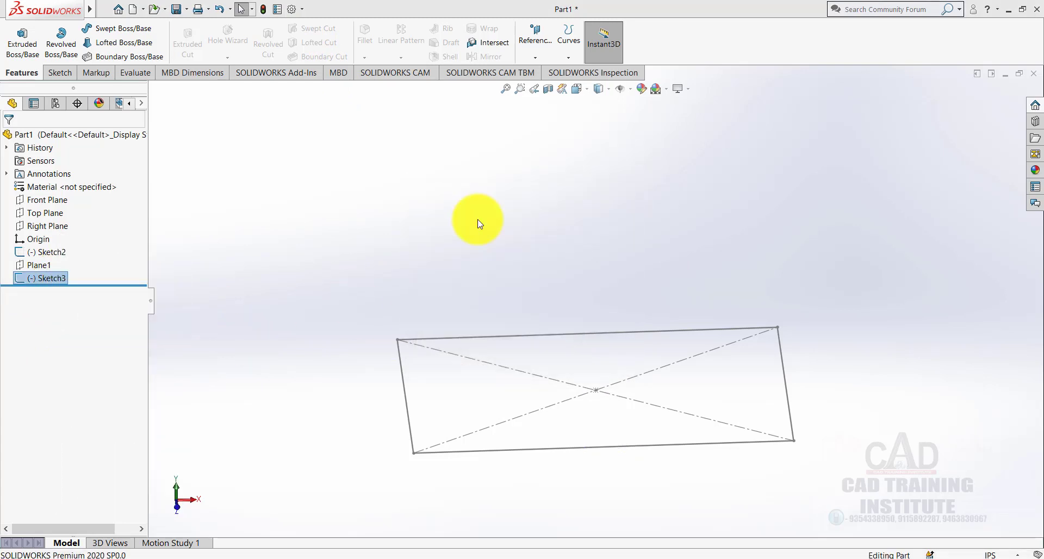
Step: Extrude the rectangle sketch 0.10 in with the Mid Plane end condition
{"action": "left_click", "coordinate": [26, 45]}
{"action": "left_click", "coordinate": [568, 445]}
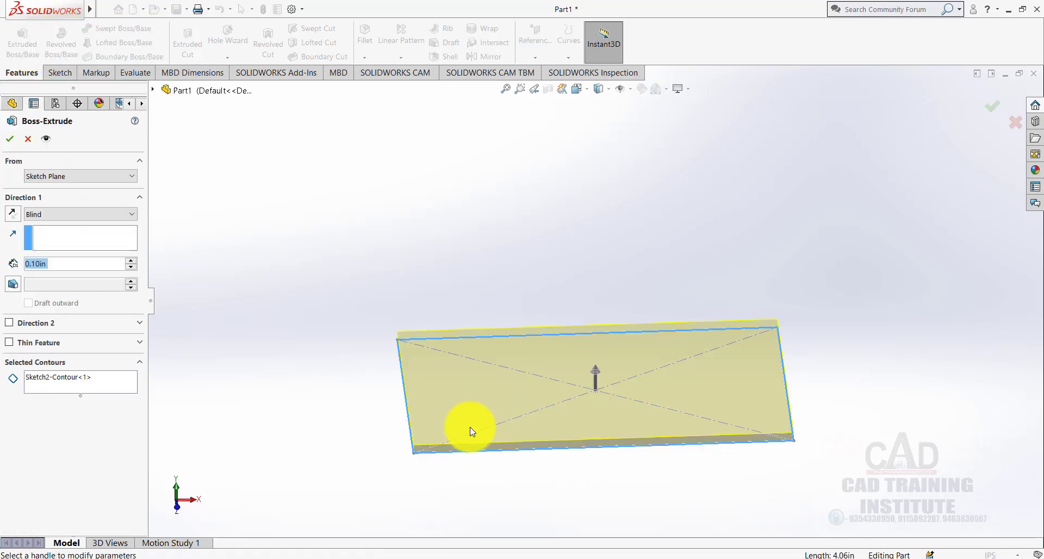
{"action": "left_click", "coordinate": [87, 214]}
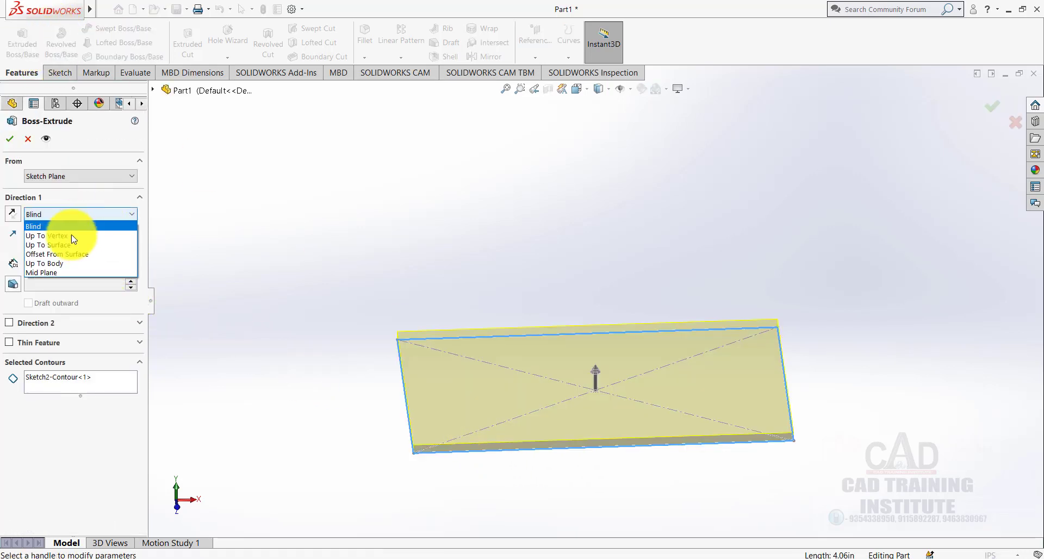
{"action": "left_click", "coordinate": [55, 272]}
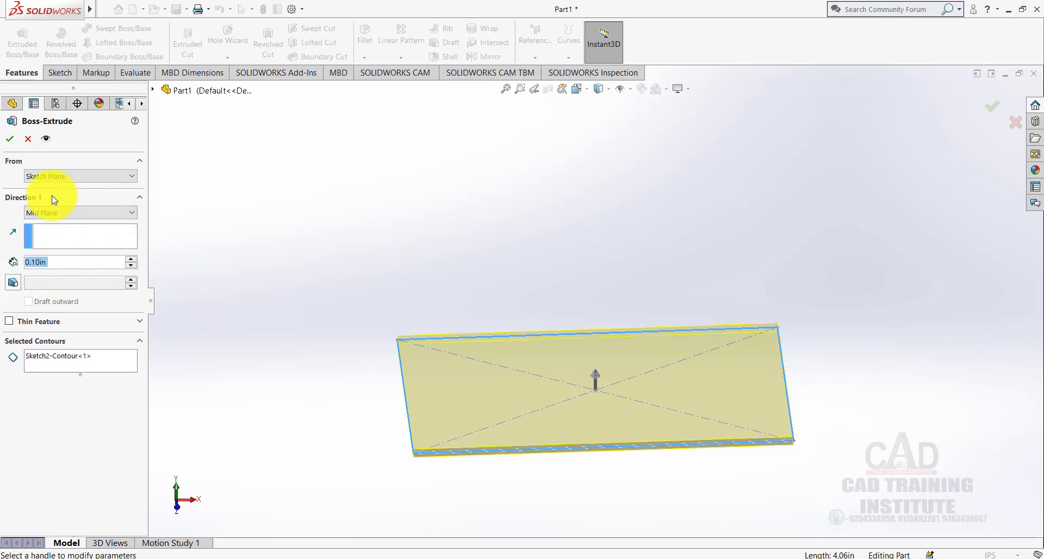
{"action": "left_click", "coordinate": [7, 139]}
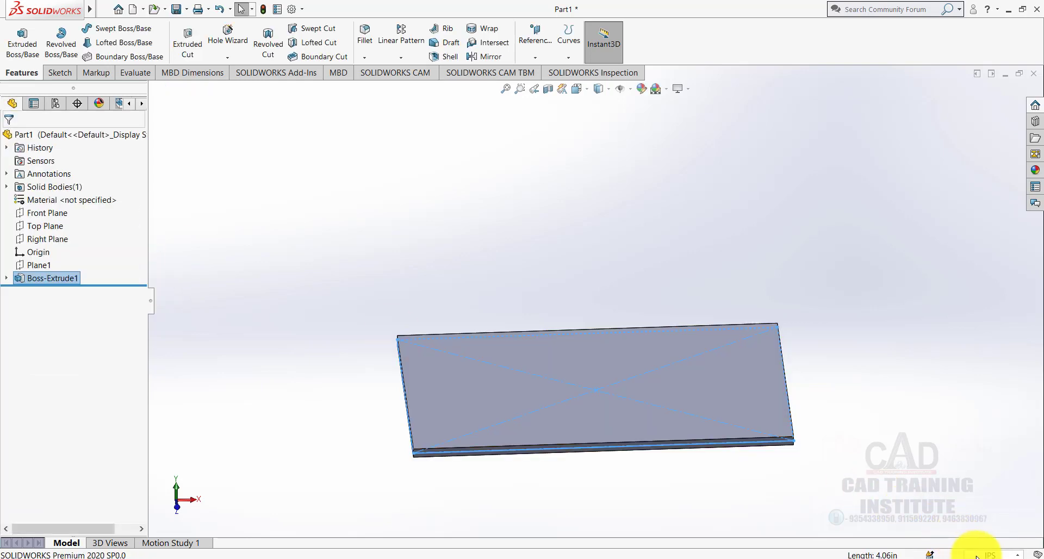
Step: Switch the document units to MMGS and set the extruded block's mid-plane depth to 22.54 mm
{"action": "left_click", "coordinate": [991, 554]}
{"action": "left_click", "coordinate": [934, 505]}
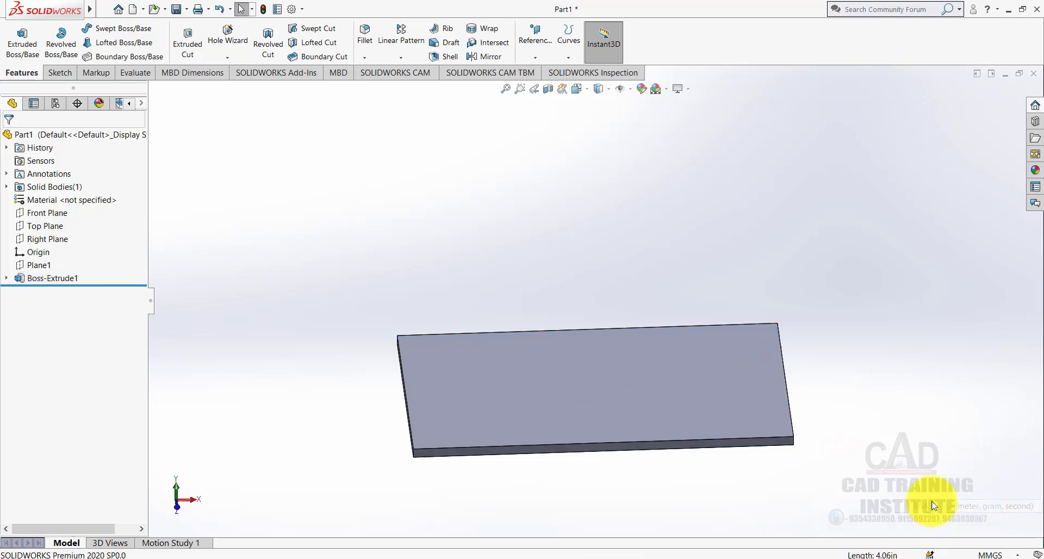
{"action": "right_click", "coordinate": [48, 281]}
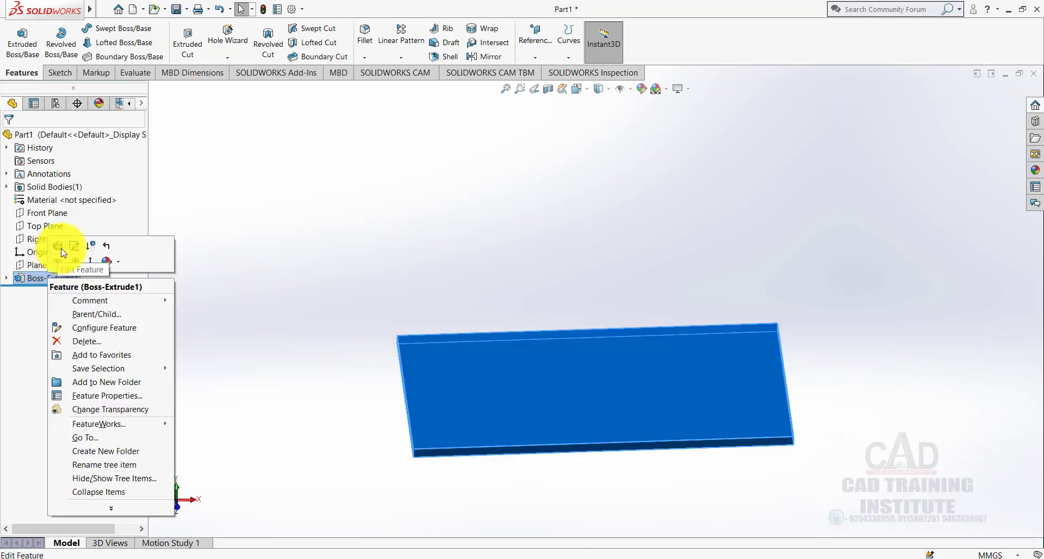
{"action": "left_click", "coordinate": [64, 251]}
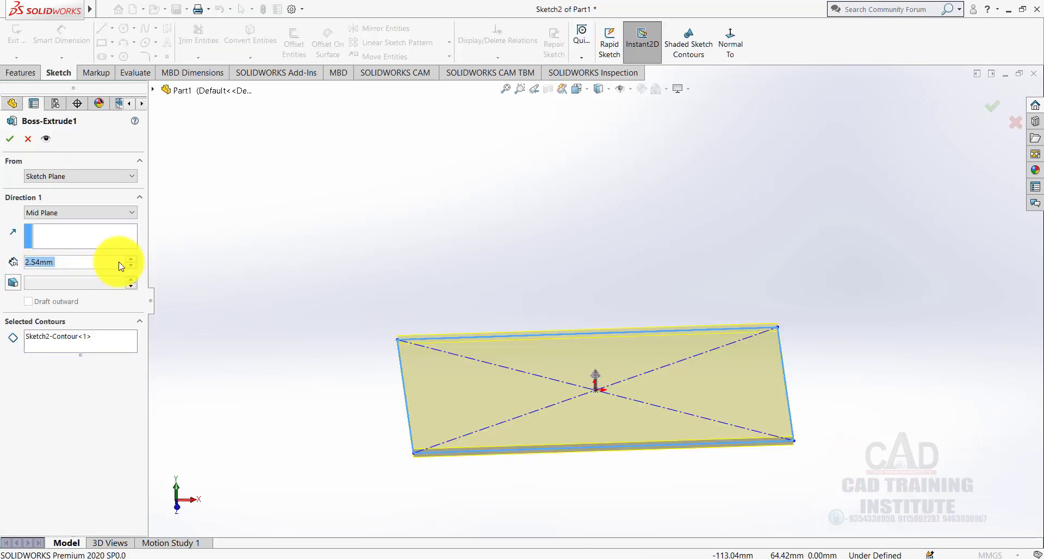
{"action": "double_click", "coordinate": [134, 260]}
{"action": "double_click", "coordinate": [135, 260]}
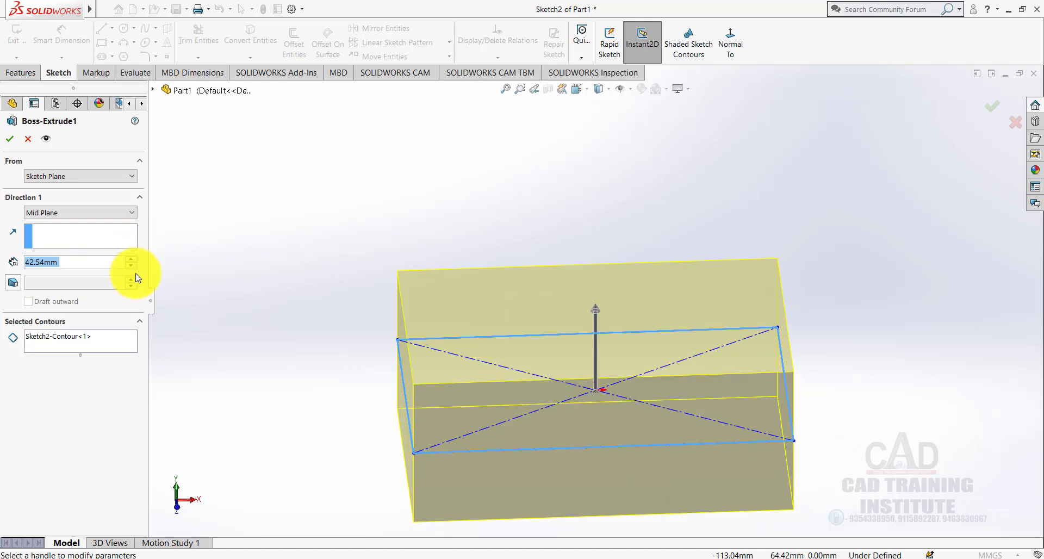
{"action": "double_click", "coordinate": [131, 270]}
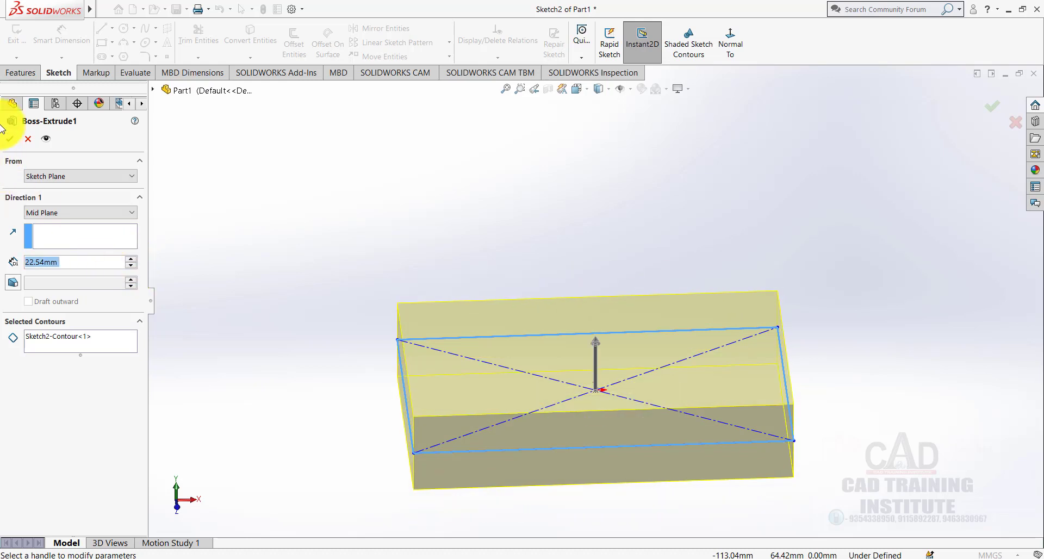
{"action": "left_click", "coordinate": [10, 138]}
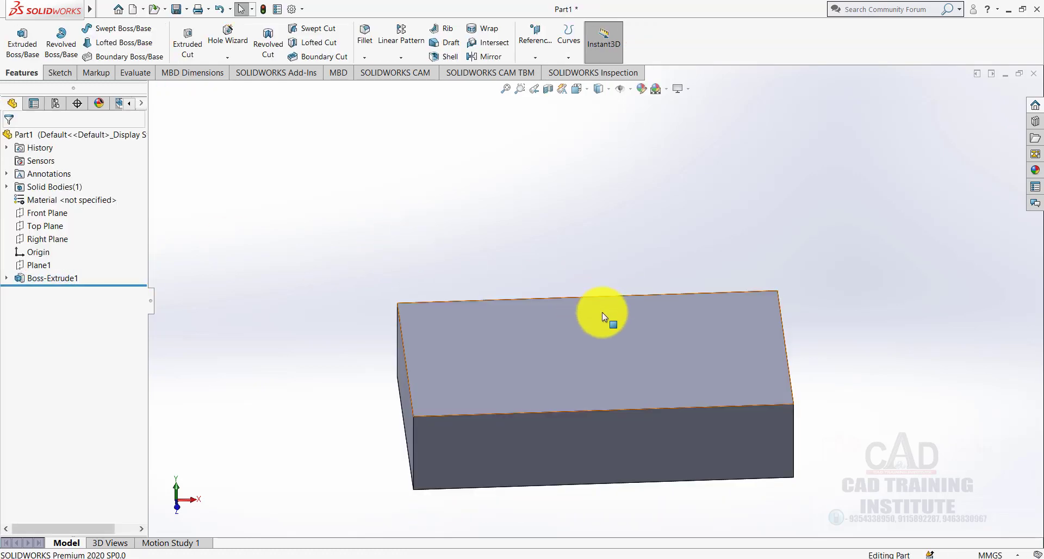
Step: Start the Hole Wizard with a counterbore hole and set its standard to ISO
{"action": "middle_click_drag", "start_coordinate": [602, 310], "coordinate": [494, 341]}
{"action": "scroll", "coordinate": [495, 343], "scroll_direction": "up", "scroll_amount": 3}
{"action": "scroll", "coordinate": [785, 376], "scroll_direction": "down", "scroll_amount": 1}
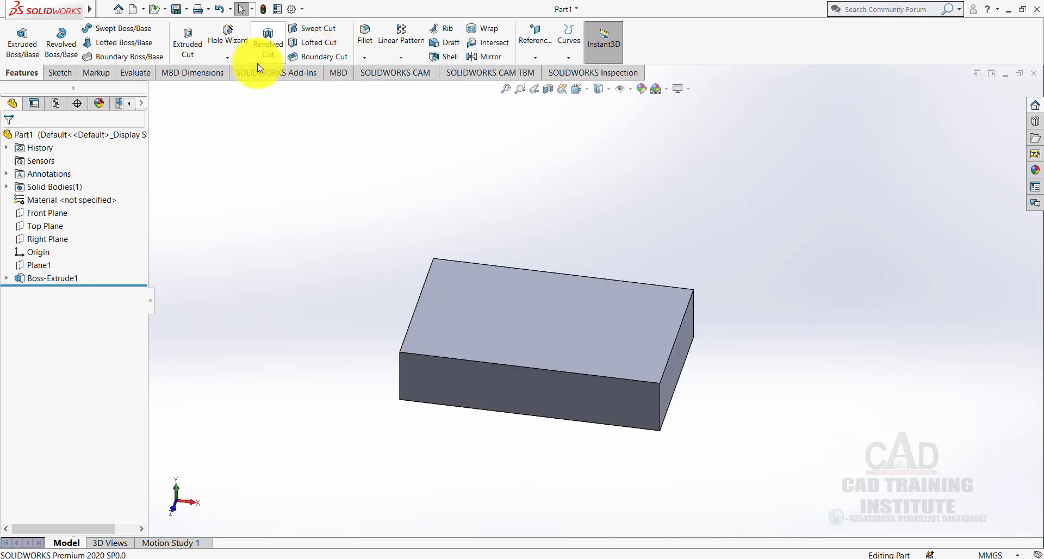
{"action": "left_click", "coordinate": [228, 57]}
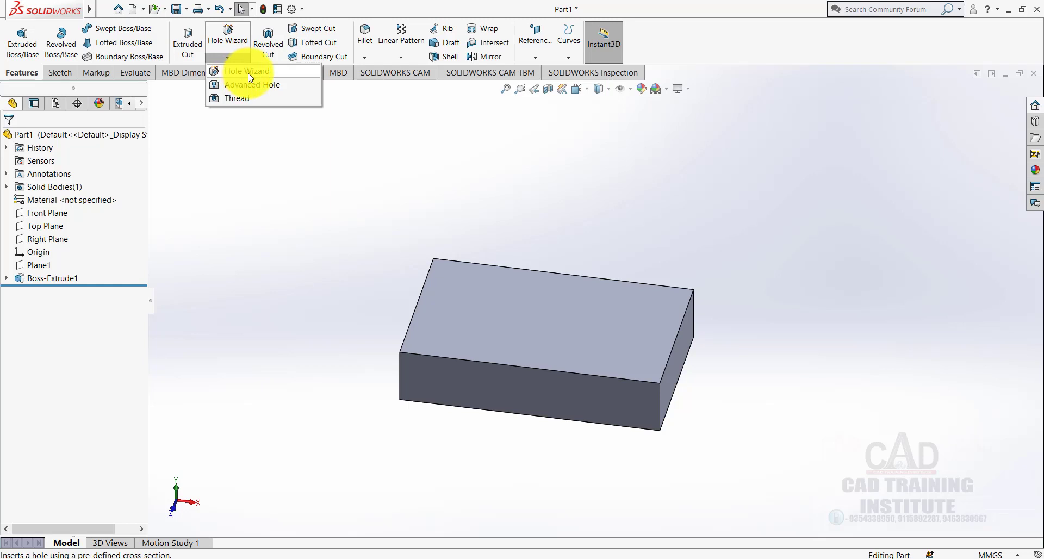
{"action": "left_click", "coordinate": [248, 74]}
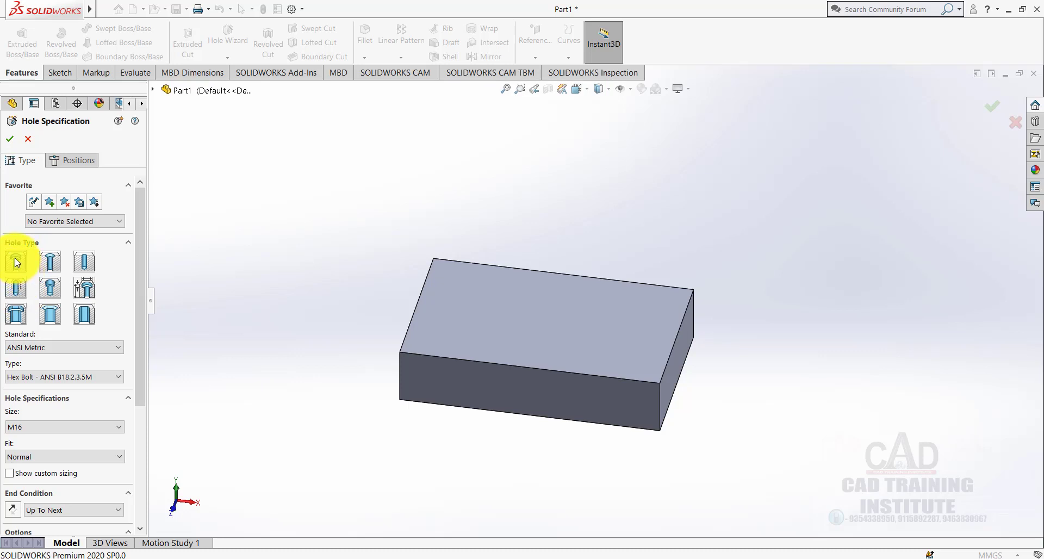
{"action": "left_click_drag", "start_coordinate": [143, 333], "coordinate": [139, 354]}
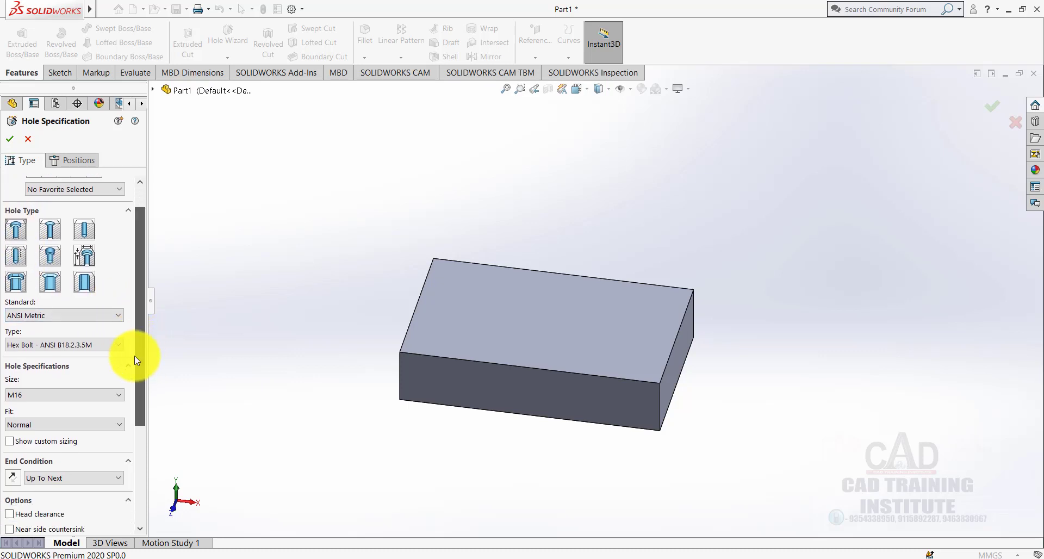
{"action": "left_click", "coordinate": [54, 313]}
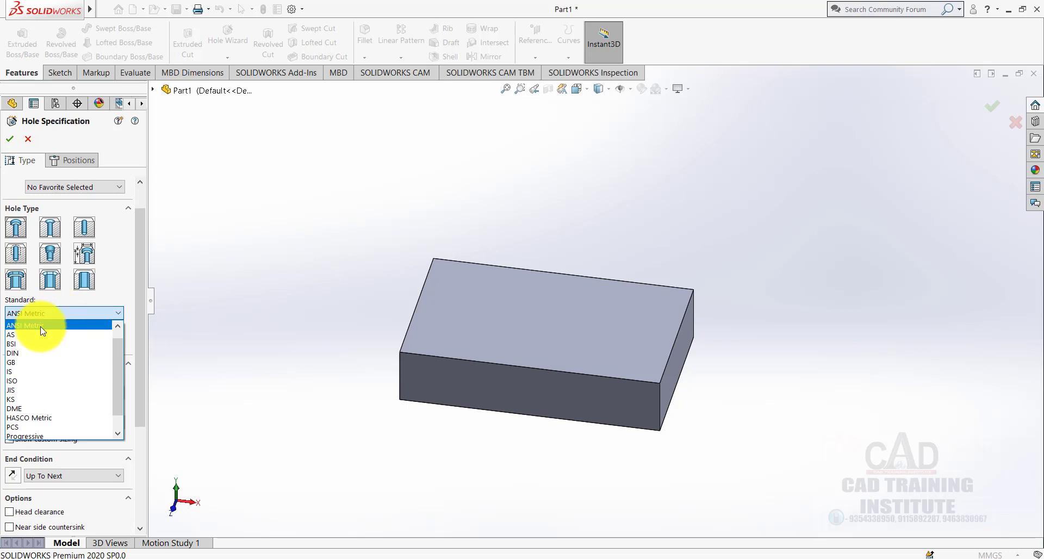
{"action": "left_click", "coordinate": [25, 382]}
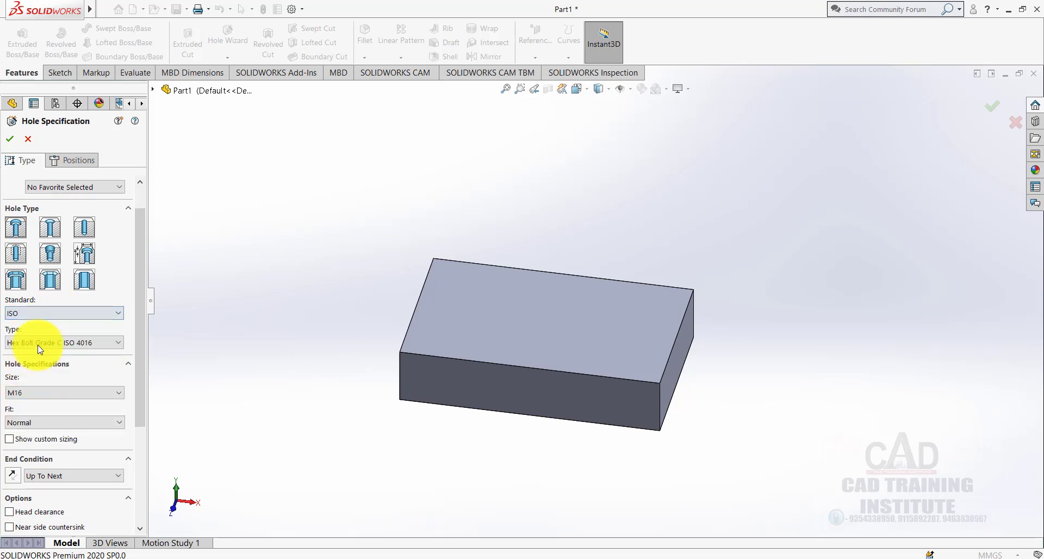
Step: Specify an M20 counterbore for Hex Bolt Grade C ISO 4016 with a Blind end condition 15 mm deep
{"action": "left_click", "coordinate": [40, 400]}
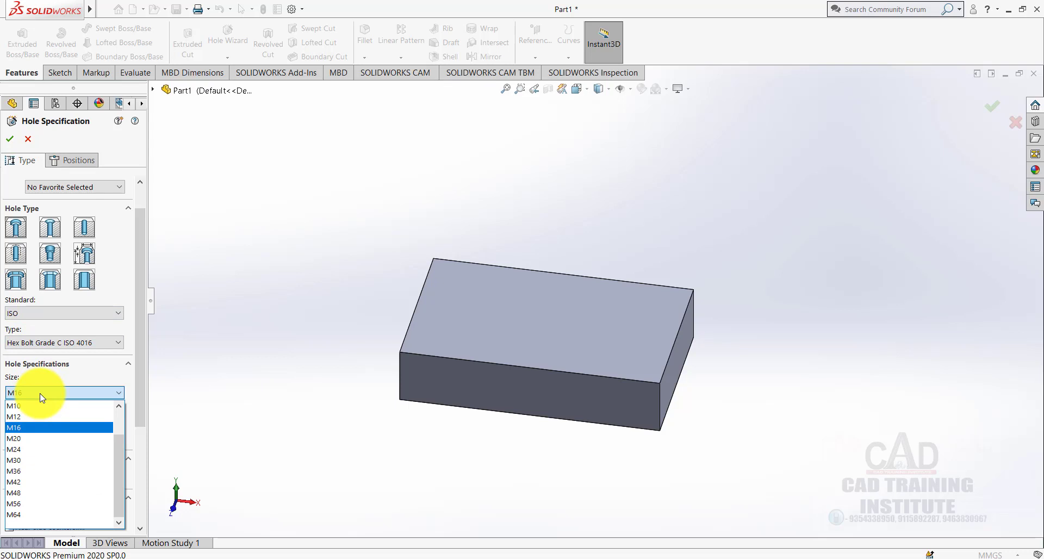
{"action": "left_click", "coordinate": [54, 439]}
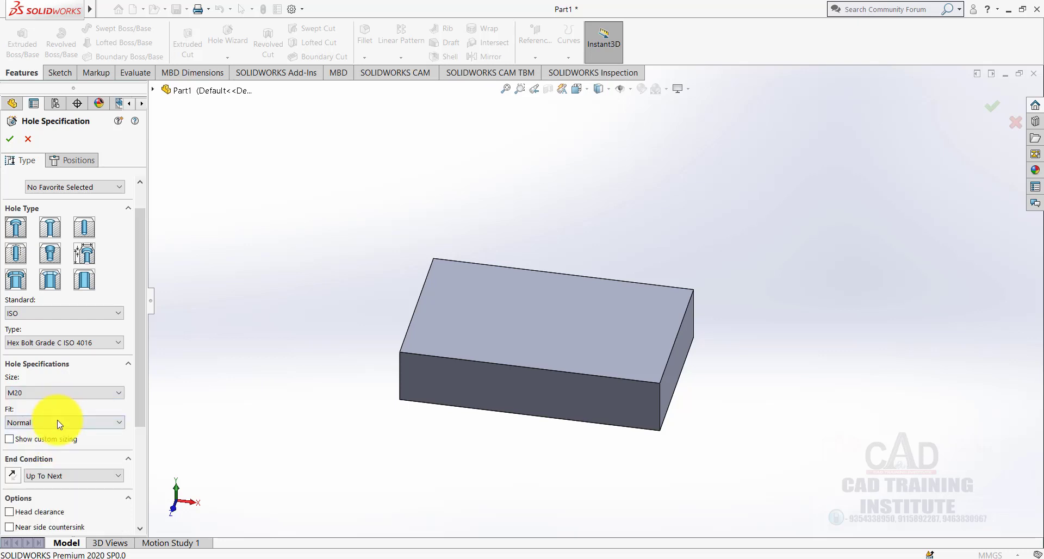
{"action": "left_click", "coordinate": [61, 478]}
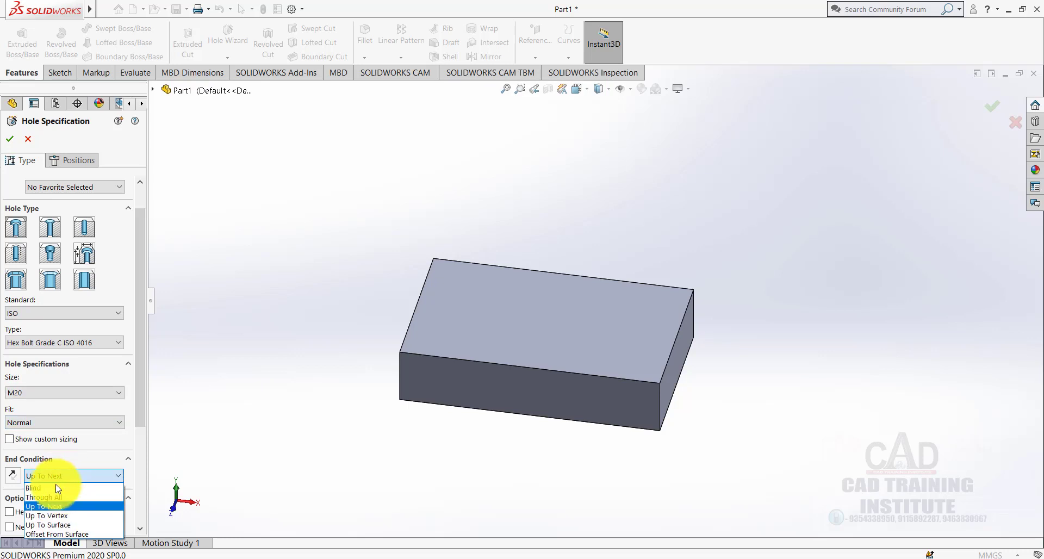
{"action": "left_click", "coordinate": [47, 488]}
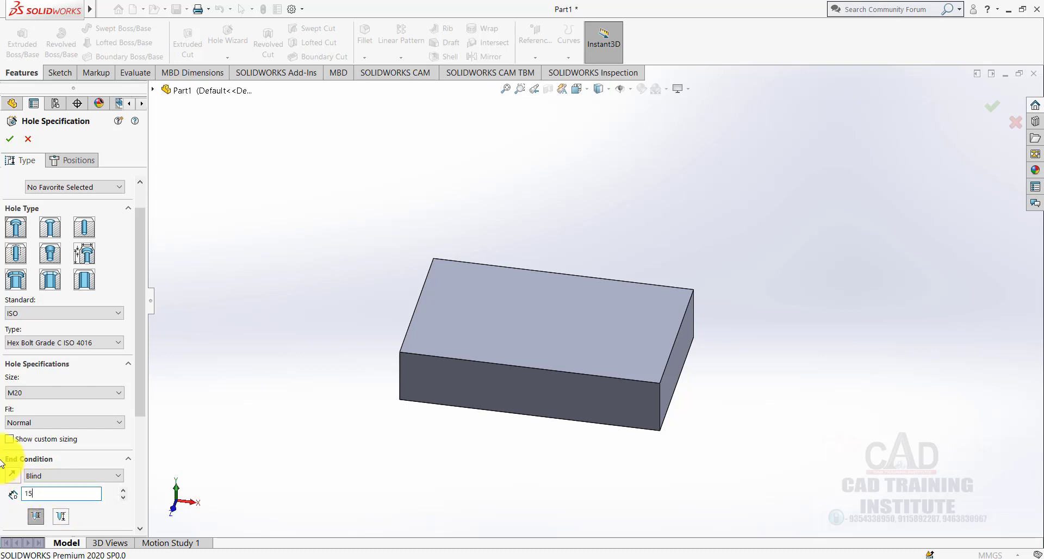
{"action": "left_click", "coordinate": [58, 394]}
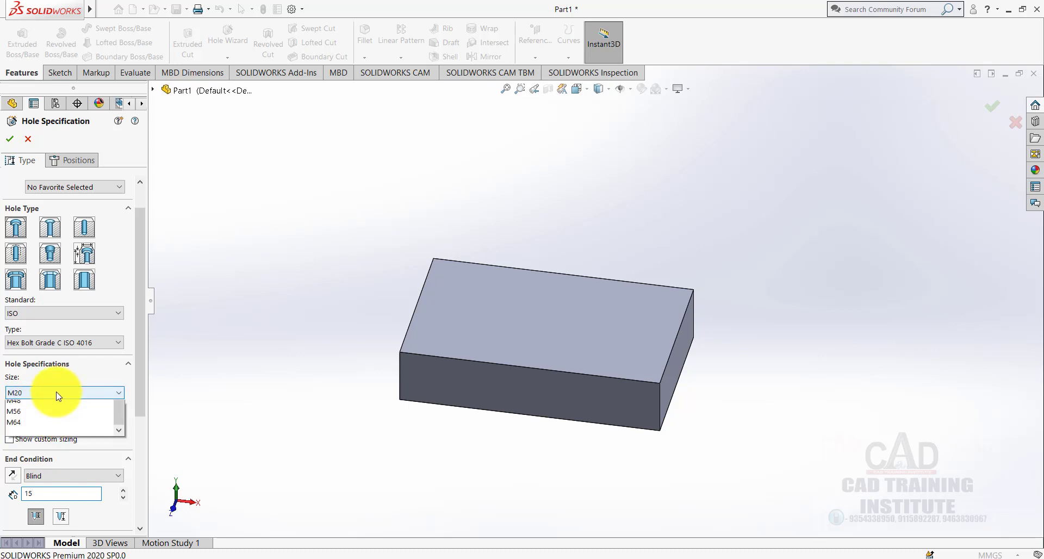
{"action": "left_click", "coordinate": [58, 397]}
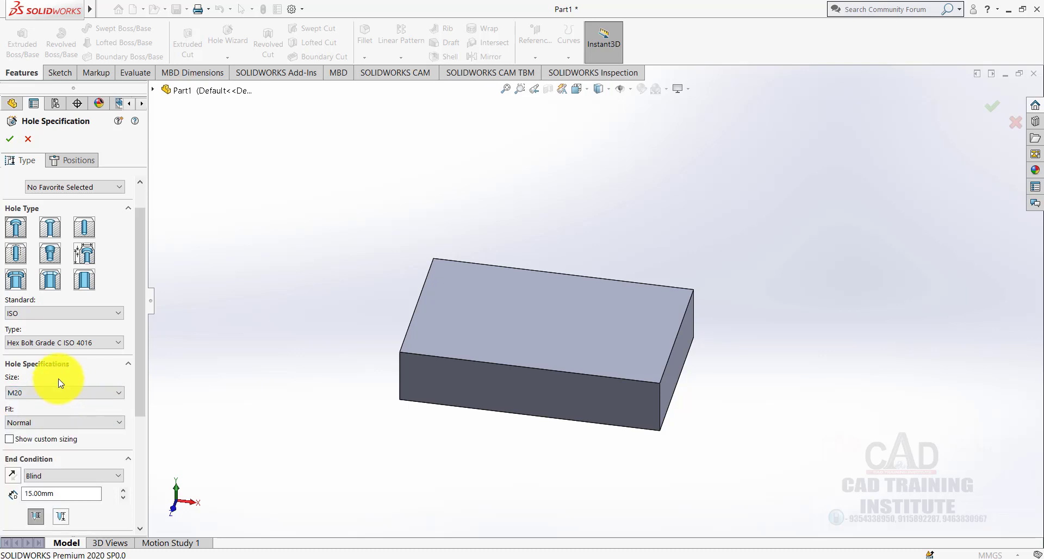
{"action": "left_click", "coordinate": [87, 343]}
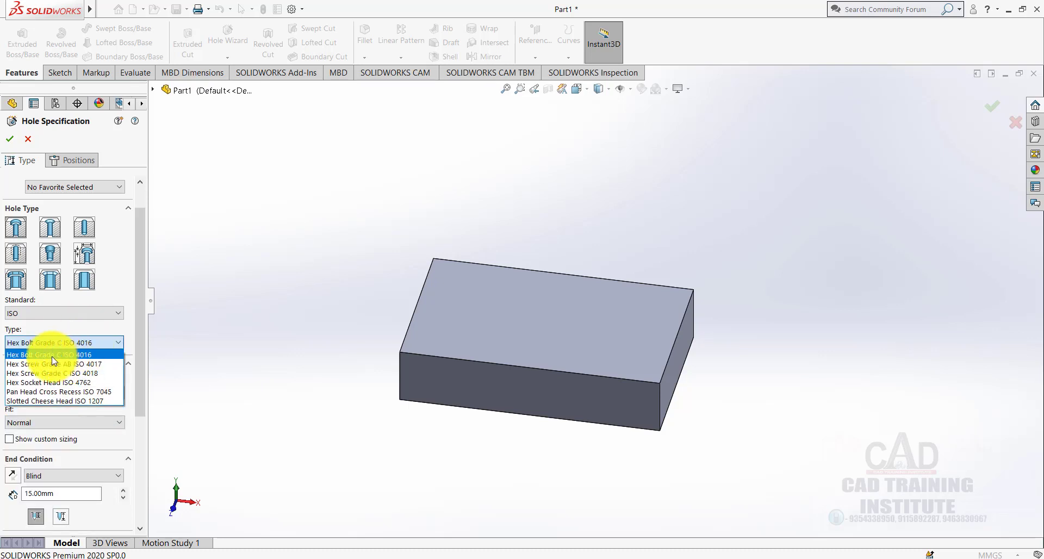
{"action": "left_click", "coordinate": [87, 354]}
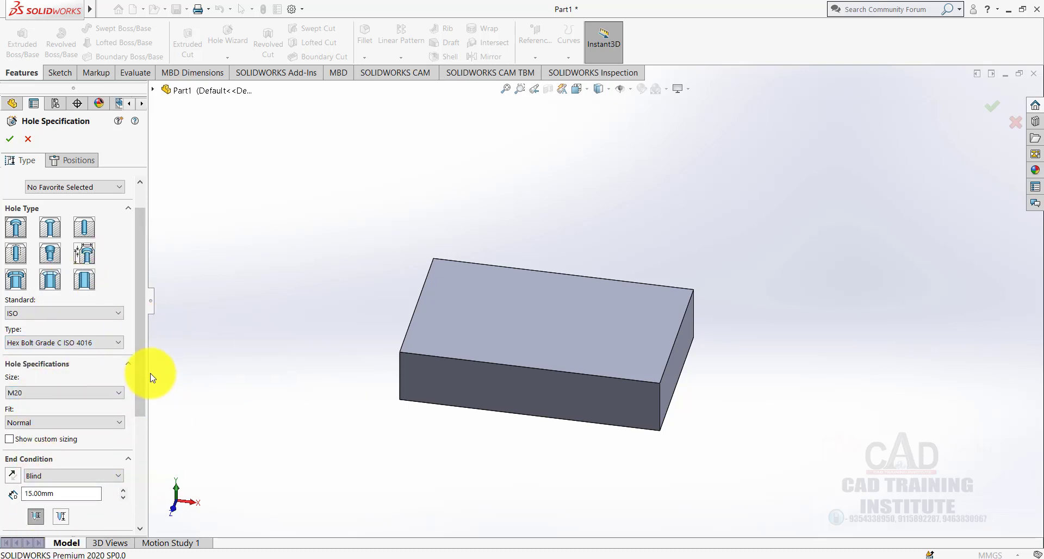
Step: Place the counterbore hole on the block's top face near its rear left corner, using a 3D sketch for the position
{"action": "left_click_drag", "start_coordinate": [136, 379], "coordinate": [141, 347]}
{"action": "left_click", "coordinate": [80, 162]}
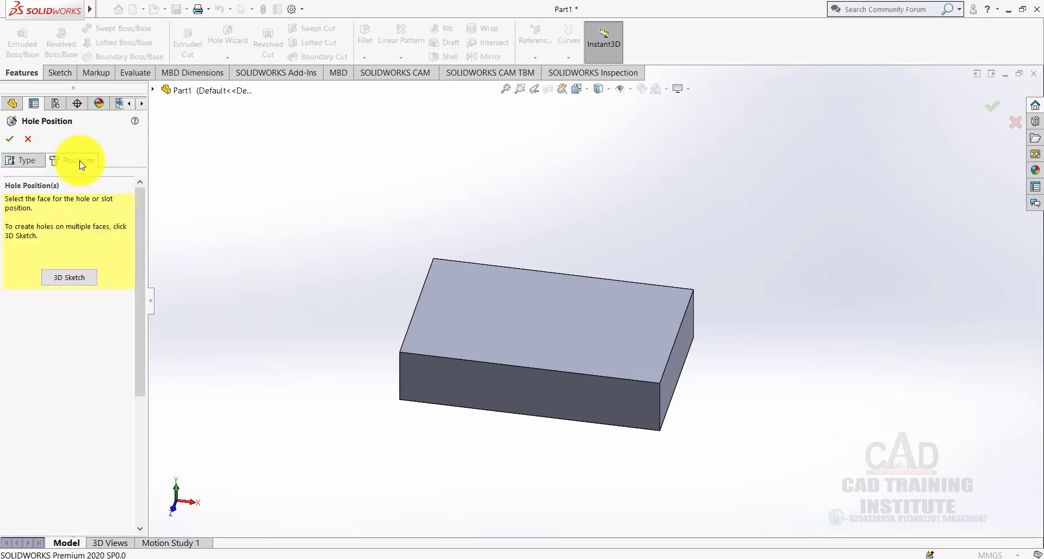
{"action": "left_click", "coordinate": [64, 278]}
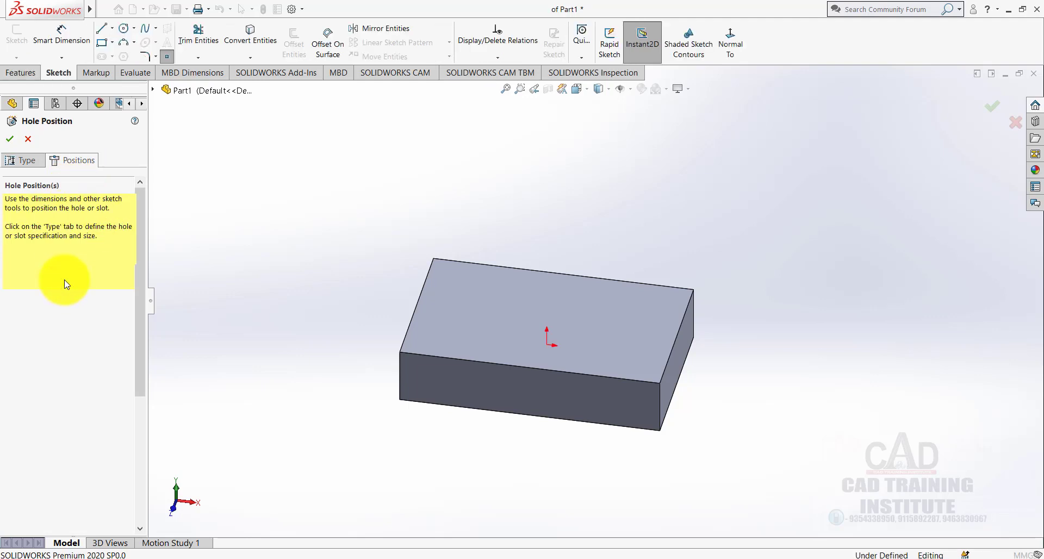
{"action": "left_click", "coordinate": [485, 297]}
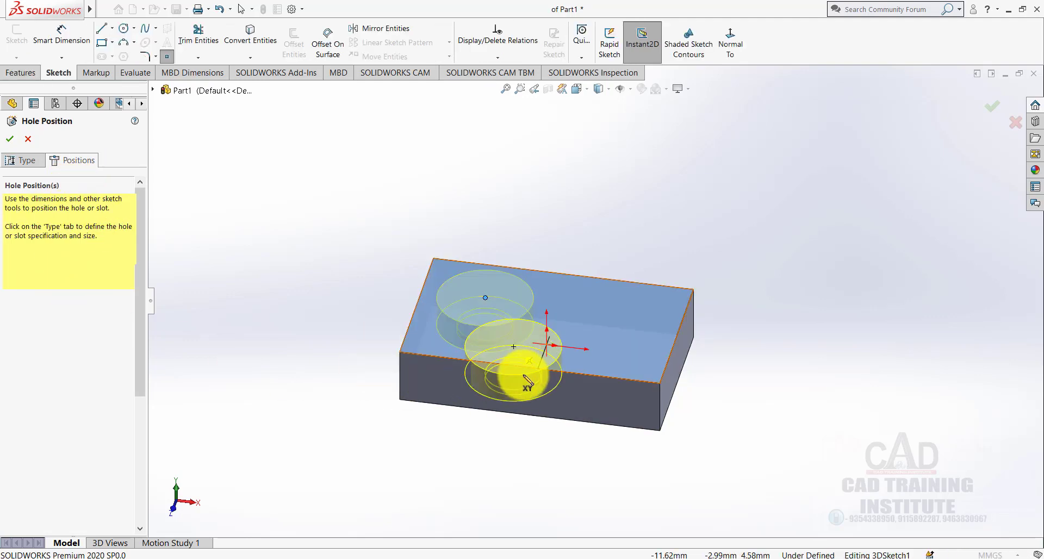
{"action": "mouse_move", "coordinate": [462, 466]}
{"action": "middle_mouse_down"}
{"action": "mouse_move", "coordinate": [516, 343]}
{"action": "mouse_move", "coordinate": [513, 298]}
{"action": "mouse_move", "coordinate": [470, 454]}
{"action": "mouse_move", "coordinate": [476, 478]}
{"action": "middle_mouse_up"}
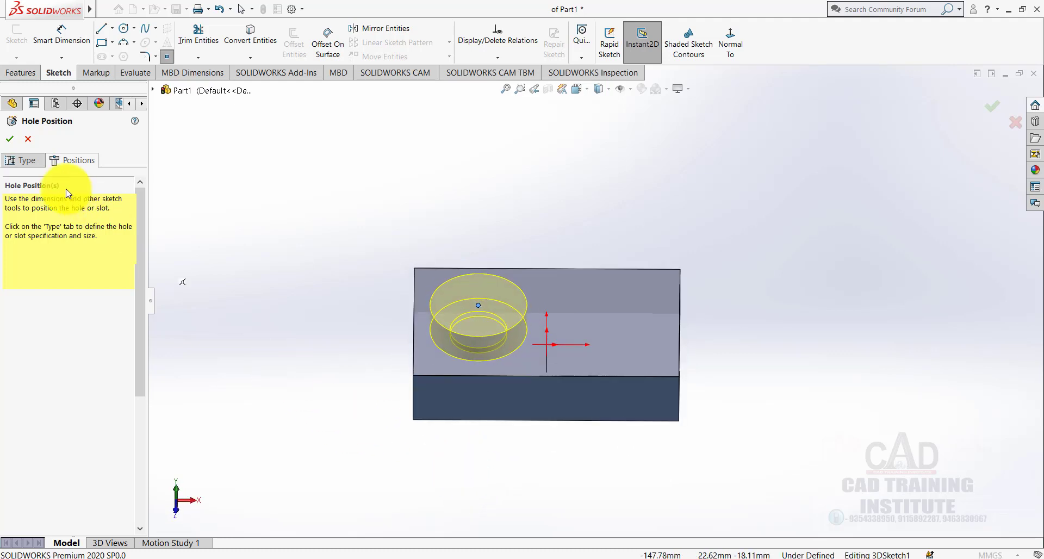
Step: Reduce the counterbore size to M5 in the hole specification, trying M10 first
{"action": "left_click", "coordinate": [23, 161]}
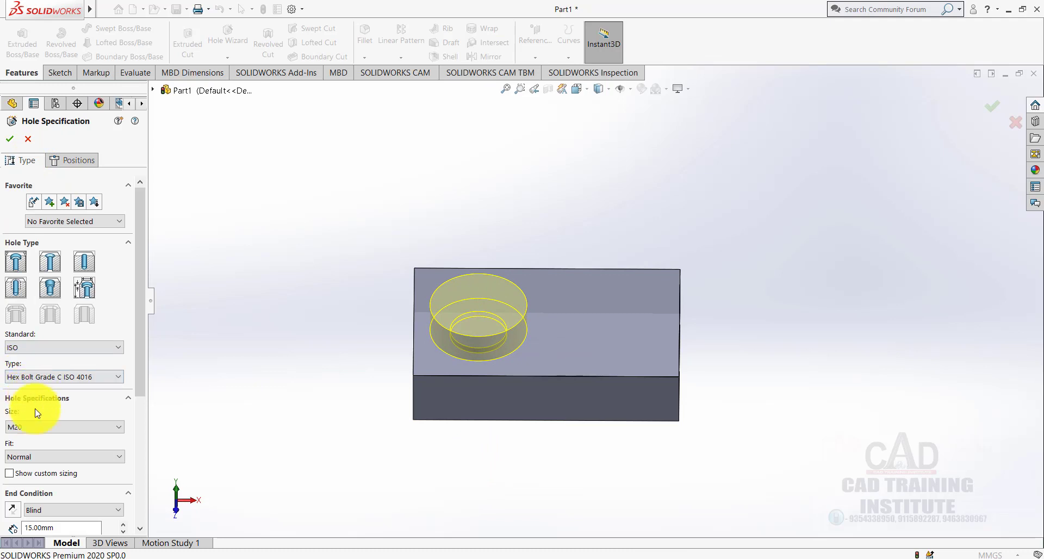
{"action": "left_click", "coordinate": [23, 426]}
{"action": "left_click", "coordinate": [29, 446]}
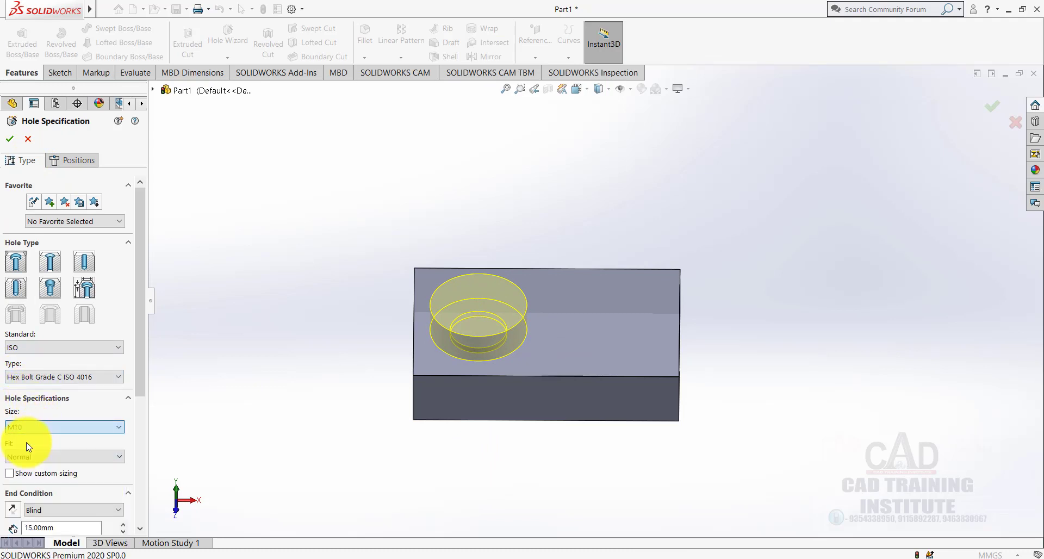
{"action": "left_click", "coordinate": [111, 429]}
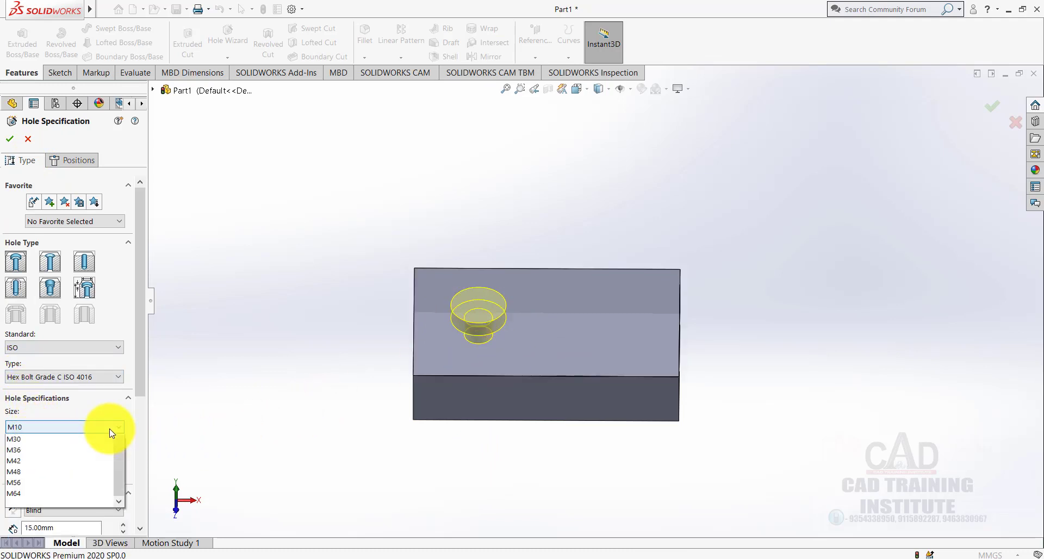
{"action": "scroll", "coordinate": [51, 459], "scroll_direction": "up", "scroll_amount": 5}
{"action": "left_click", "coordinate": [35, 446]}
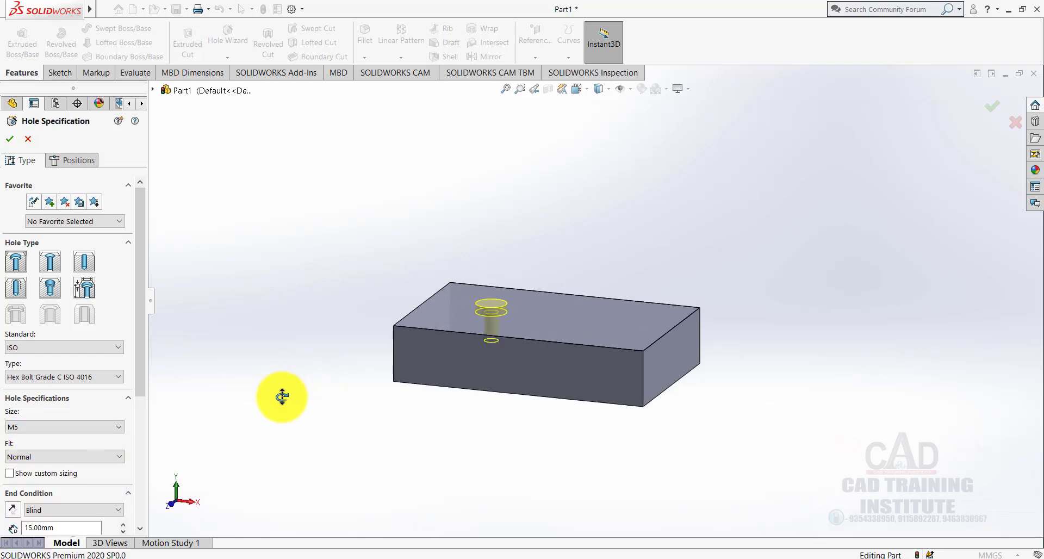
Step: Examine the M5 counterbore preview inside the block from several angles along with its size and end condition settings
{"action": "scroll", "coordinate": [517, 321], "scroll_direction": "down", "scroll_amount": 5}
{"action": "middle_click_drag", "start_coordinate": [437, 356], "coordinate": [403, 384]}
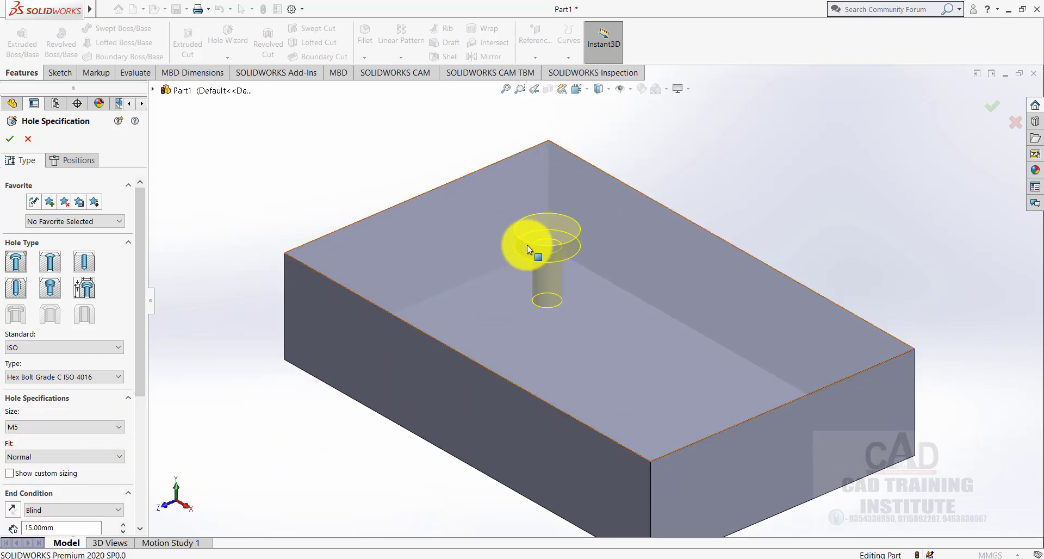
{"action": "middle_click_drag", "start_coordinate": [361, 424], "coordinate": [372, 399]}
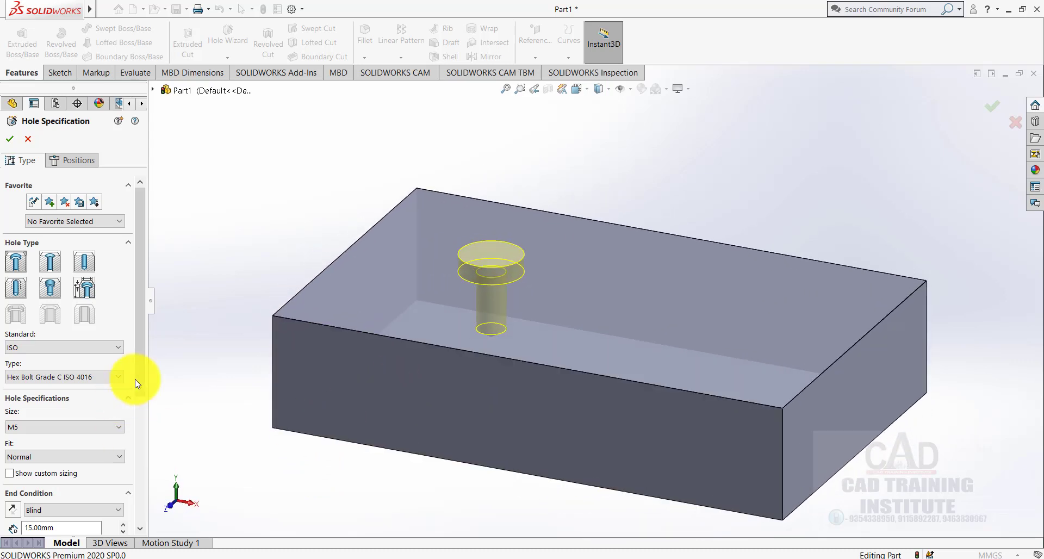
{"action": "scroll", "coordinate": [77, 384], "scroll_direction": "down", "scroll_amount": 3}
{"action": "left_click", "coordinate": [36, 354]}
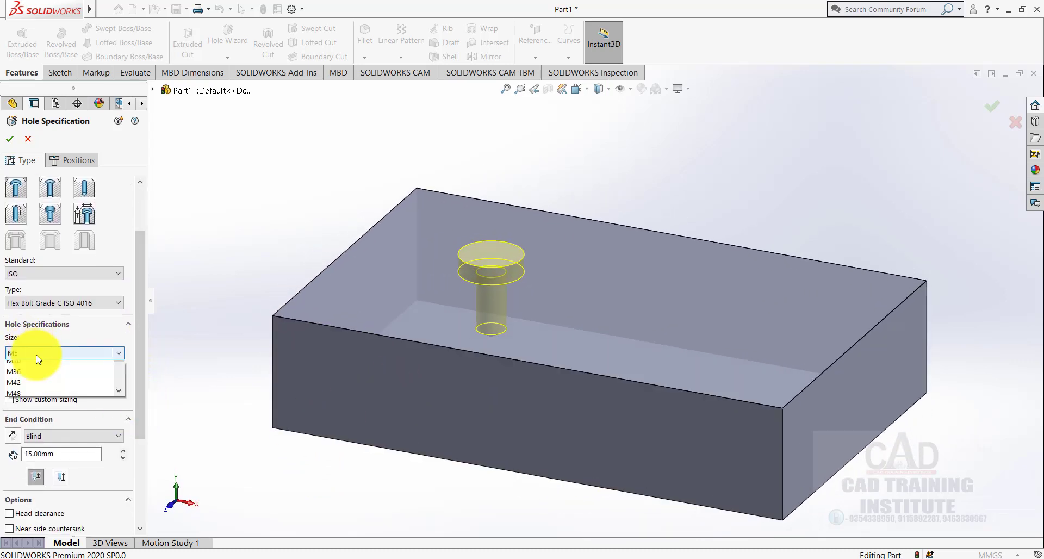
{"action": "left_click", "coordinate": [29, 364]}
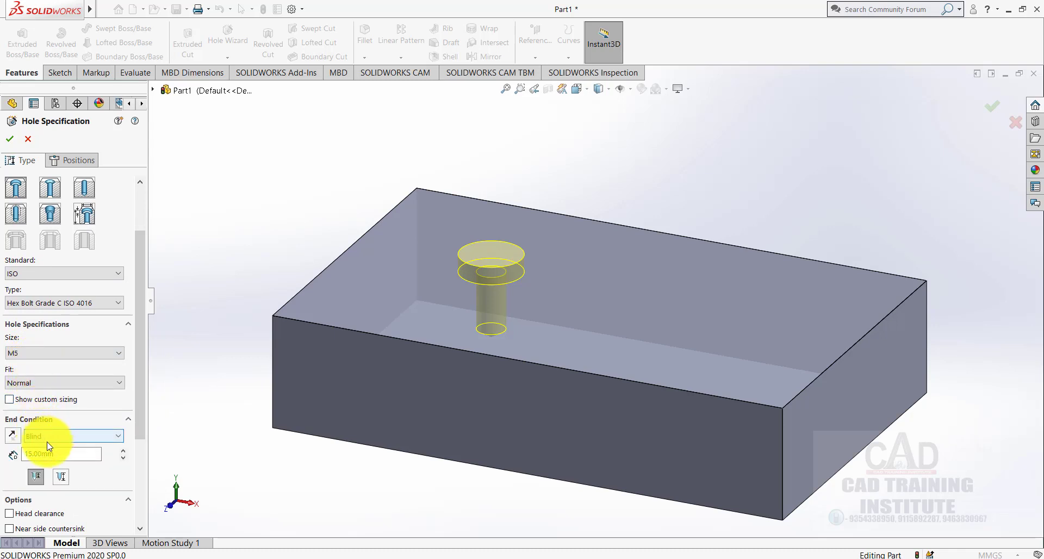
{"action": "middle_click_drag", "start_coordinate": [280, 424], "coordinate": [462, 367]}
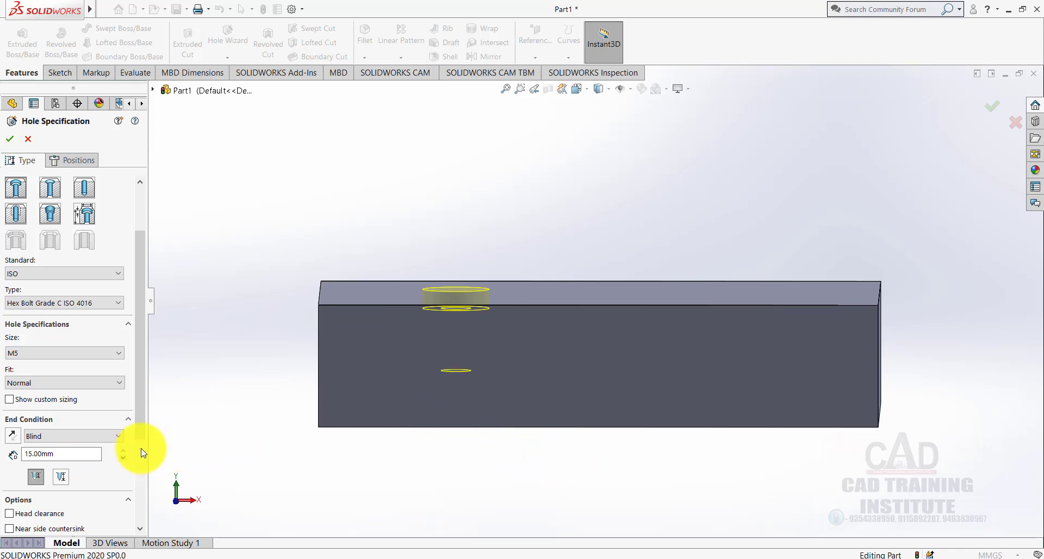
{"action": "key", "text": "ctrl+7"}
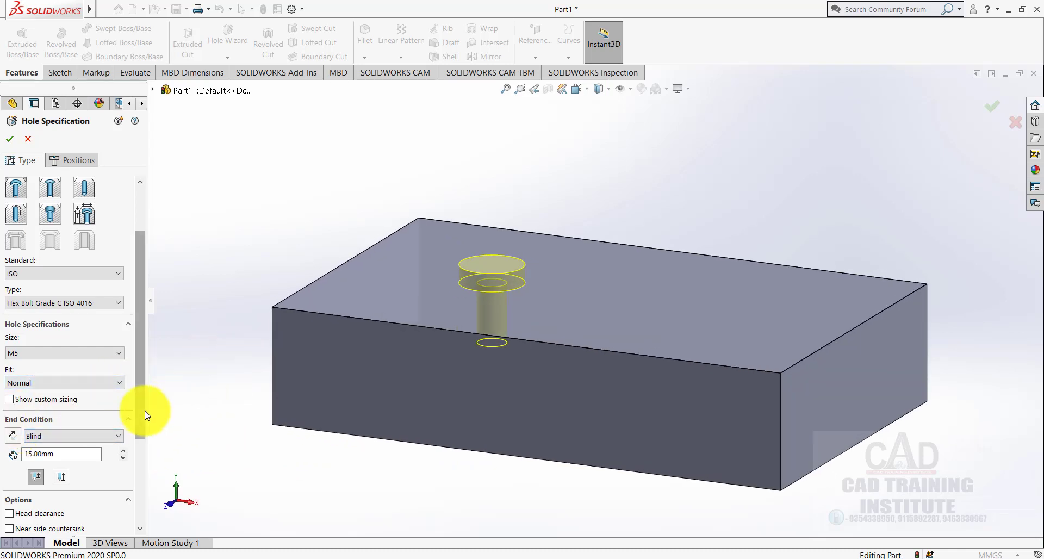
{"action": "scroll", "coordinate": [141, 424], "scroll_direction": "up", "scroll_amount": 2}
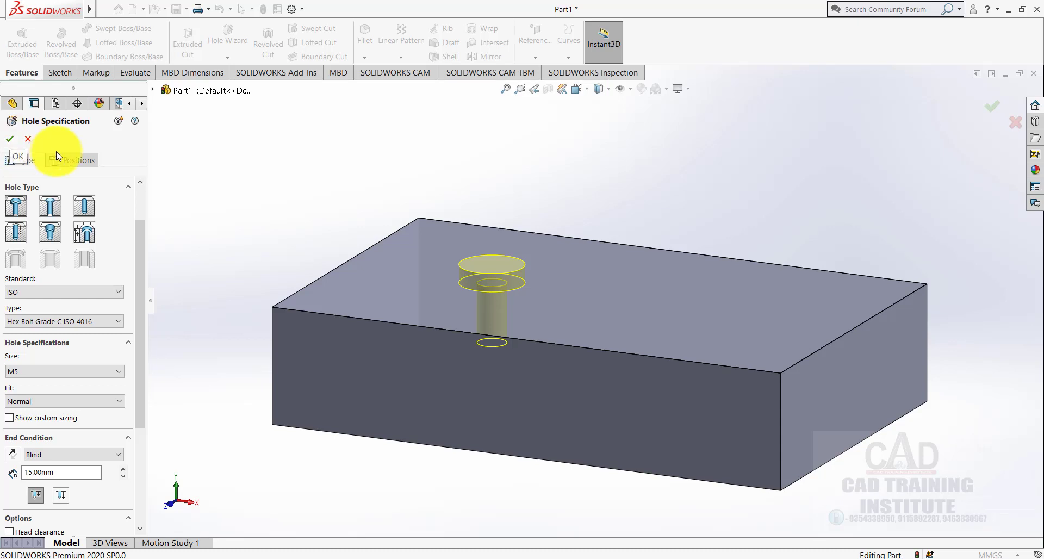
Step: Dimension the hole's centre point 25 mm from the left short edge of the block's top face
{"action": "left_click", "coordinate": [78, 162]}
{"action": "middle_click_drag", "start_coordinate": [240, 253], "coordinate": [247, 309]}
{"action": "left_click", "coordinate": [68, 40]}
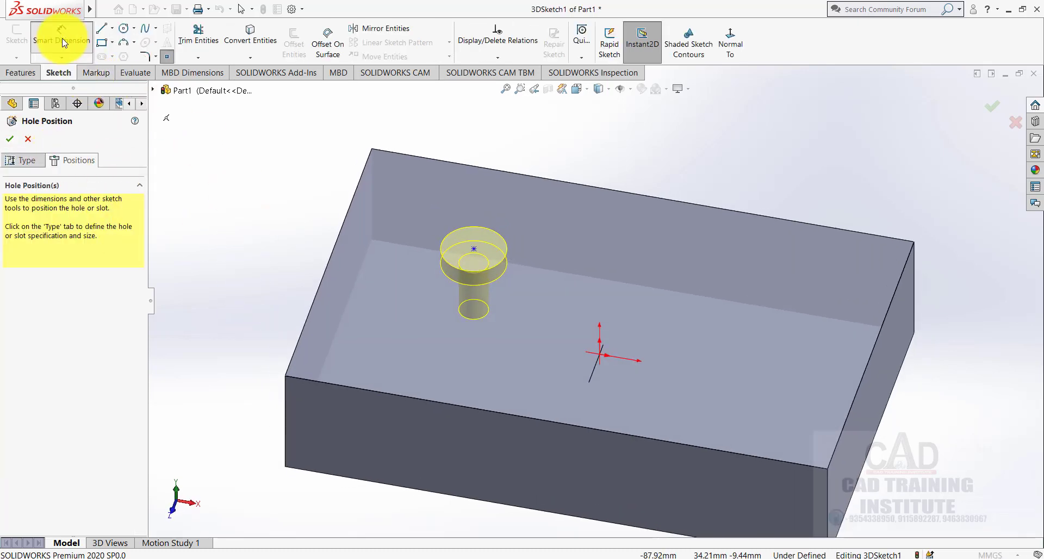
{"action": "left_click", "coordinate": [347, 236]}
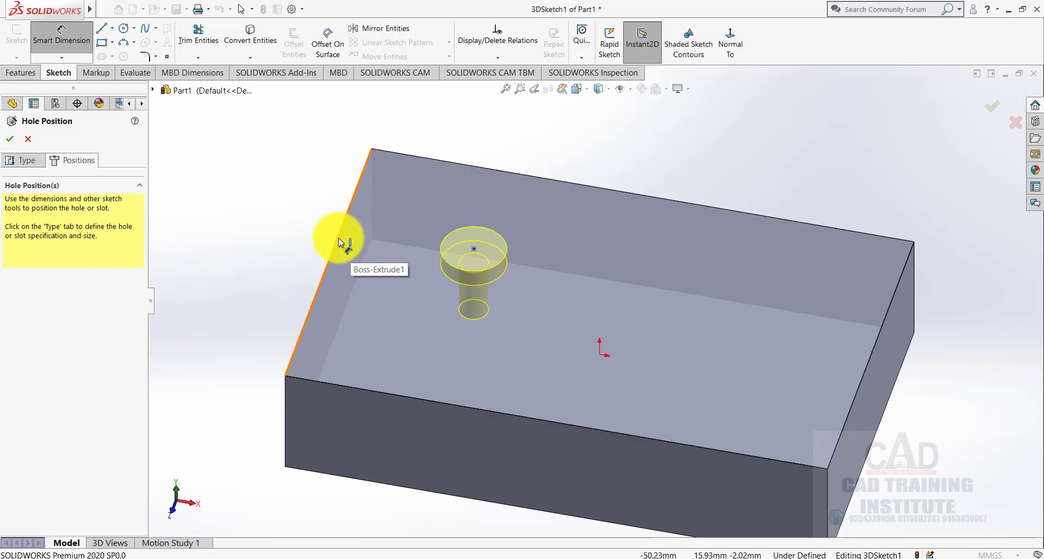
{"action": "left_click", "coordinate": [474, 248]}
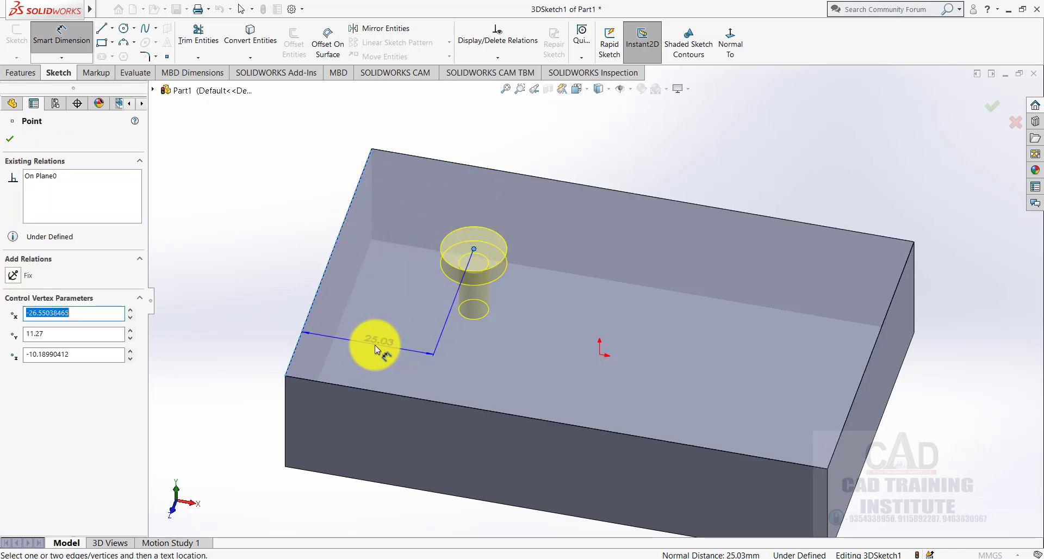
{"action": "left_click", "coordinate": [374, 345]}
{"action": "type", "text": "25"}
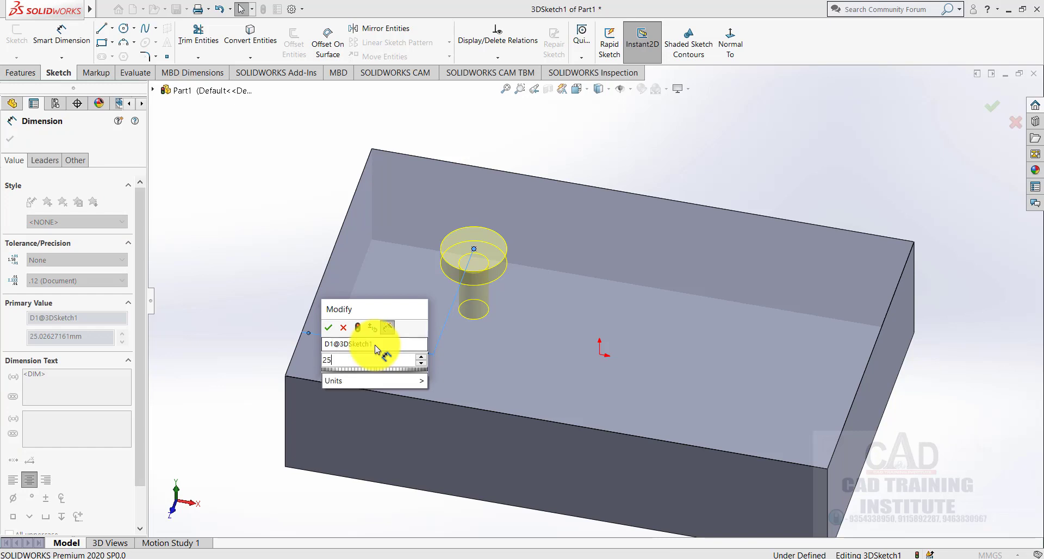
{"action": "key", "text": "Return"}
Step: Dimension the hole's centre point 30 mm from the rear long edge of the top face and finish the counterbore hole
{"action": "left_click", "coordinate": [292, 209]}
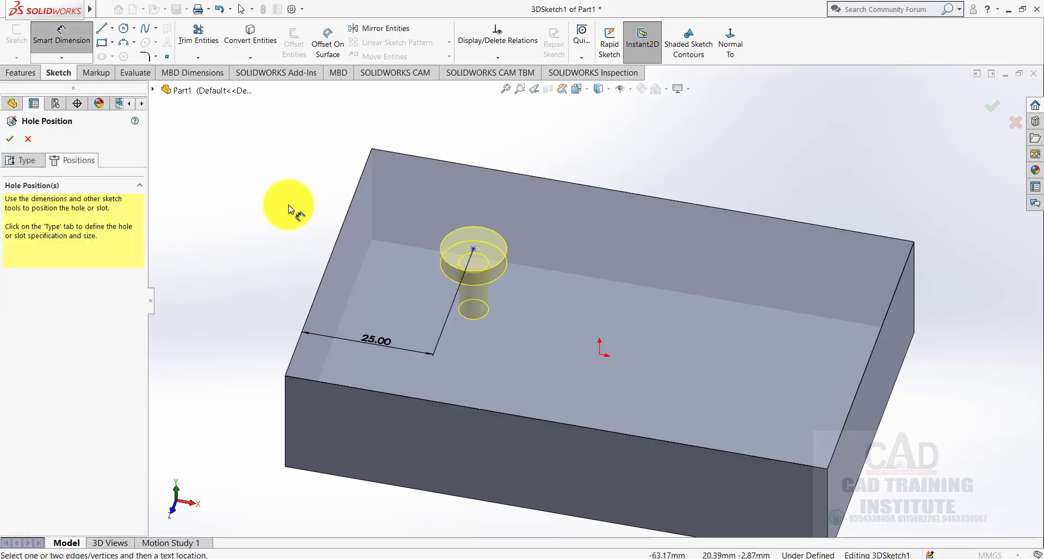
{"action": "left_click", "coordinate": [474, 249]}
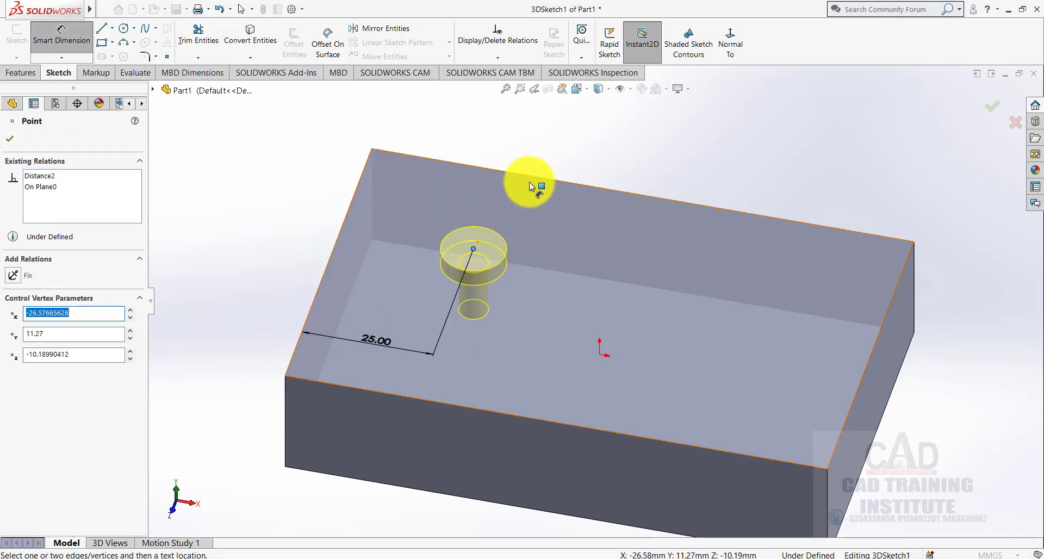
{"action": "left_click", "coordinate": [540, 175]}
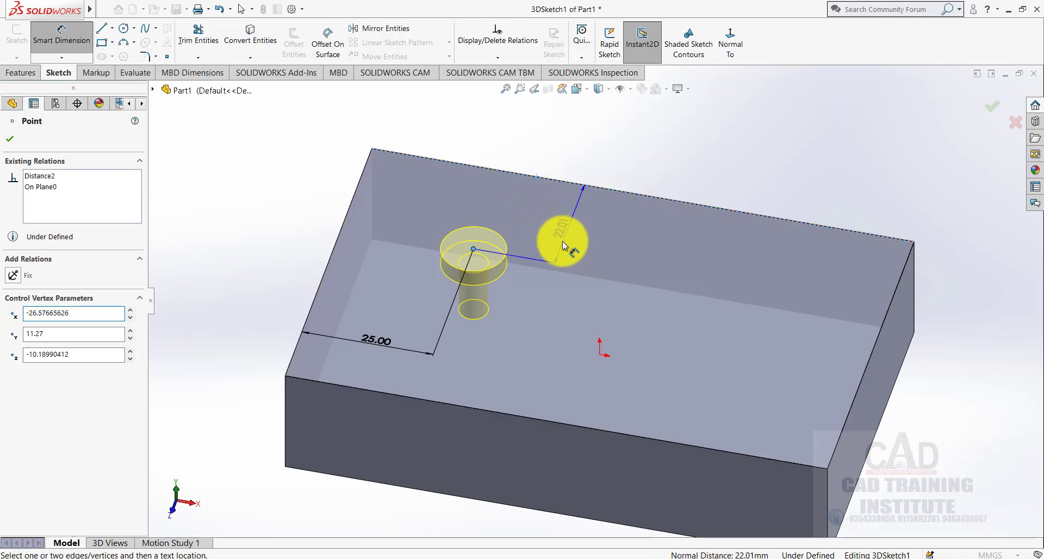
{"action": "left_click", "coordinate": [573, 231]}
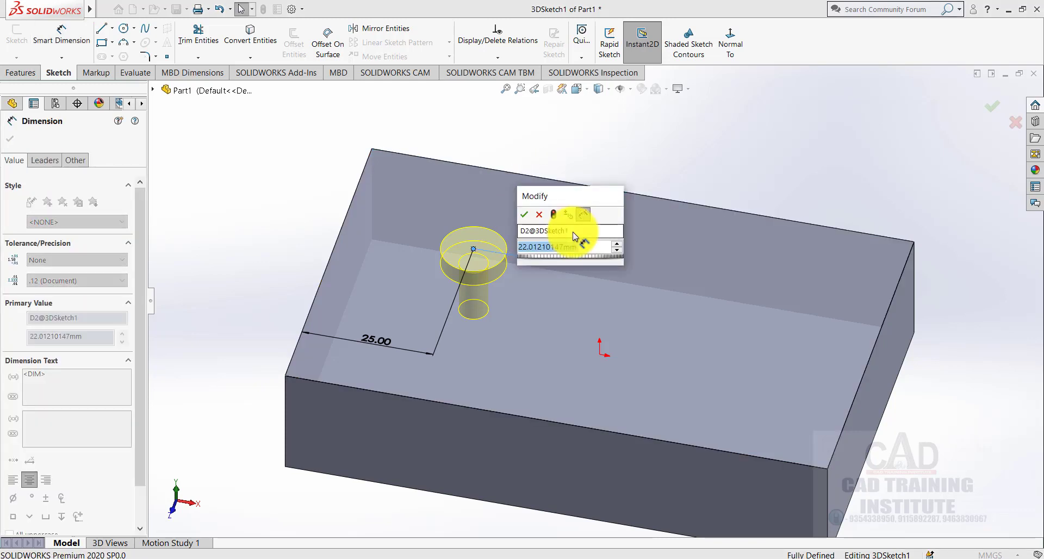
{"action": "type", "text": "30"}
{"action": "key", "text": "Return"}
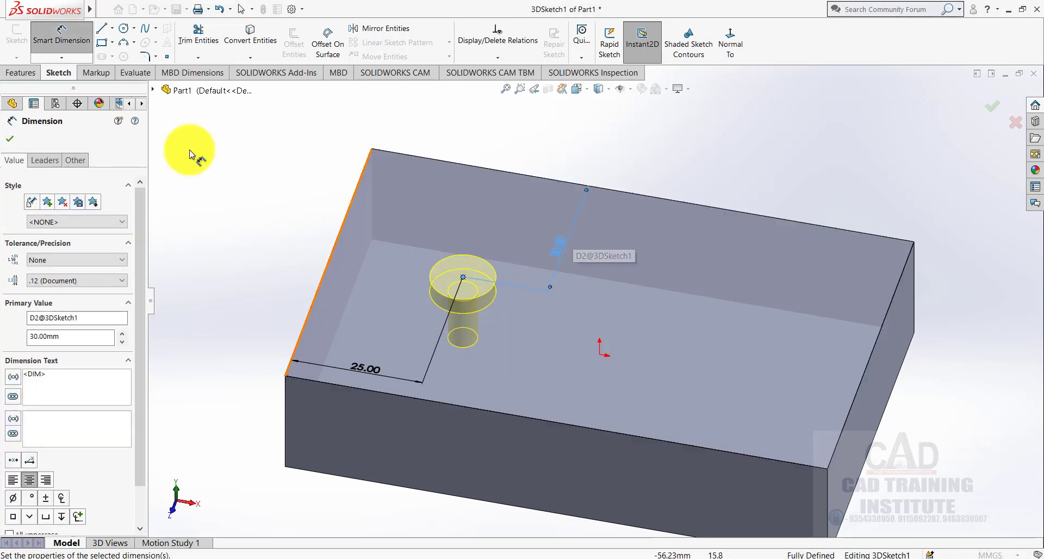
{"action": "left_click", "coordinate": [10, 140]}
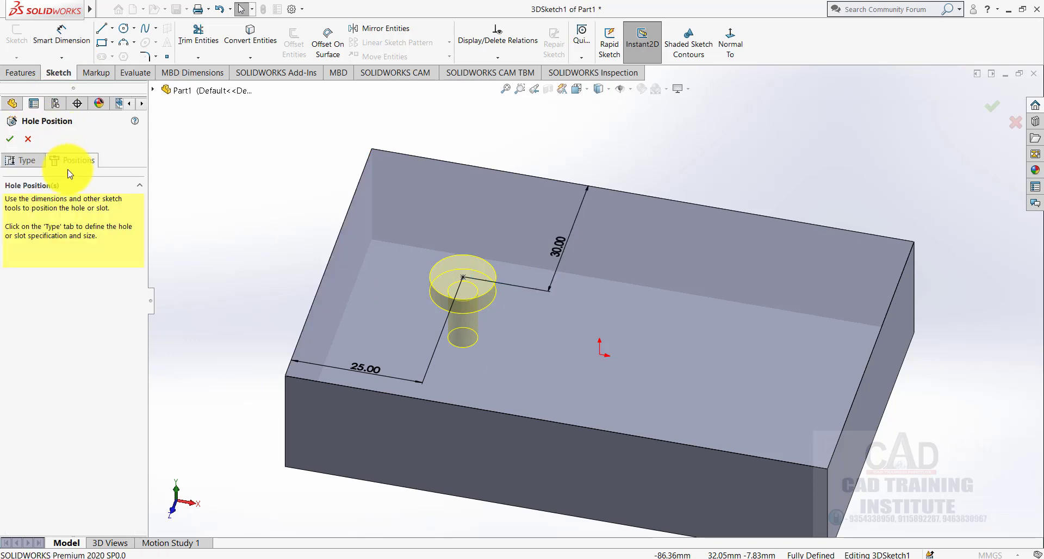
{"action": "left_click", "coordinate": [65, 42]}
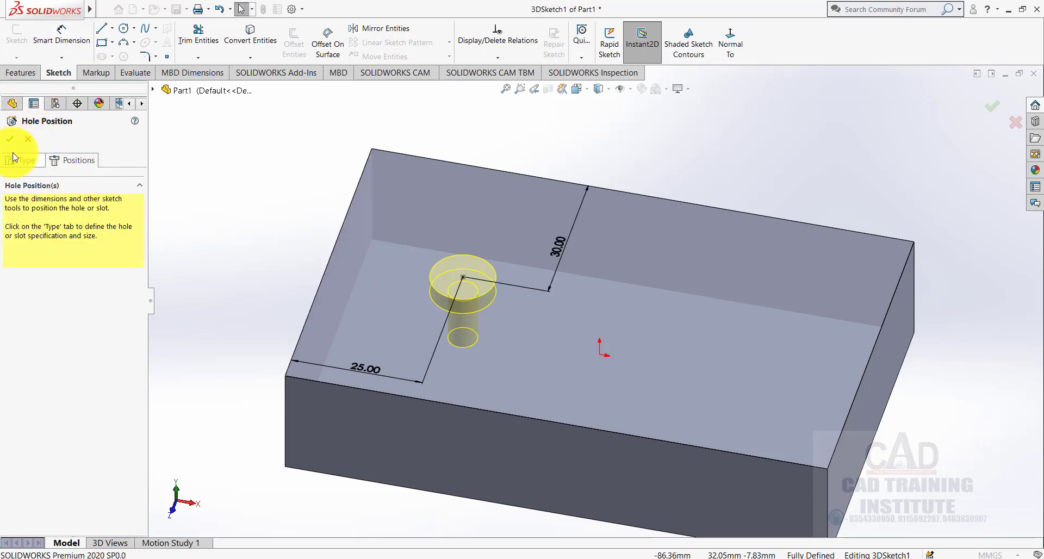
{"action": "left_click", "coordinate": [11, 140]}
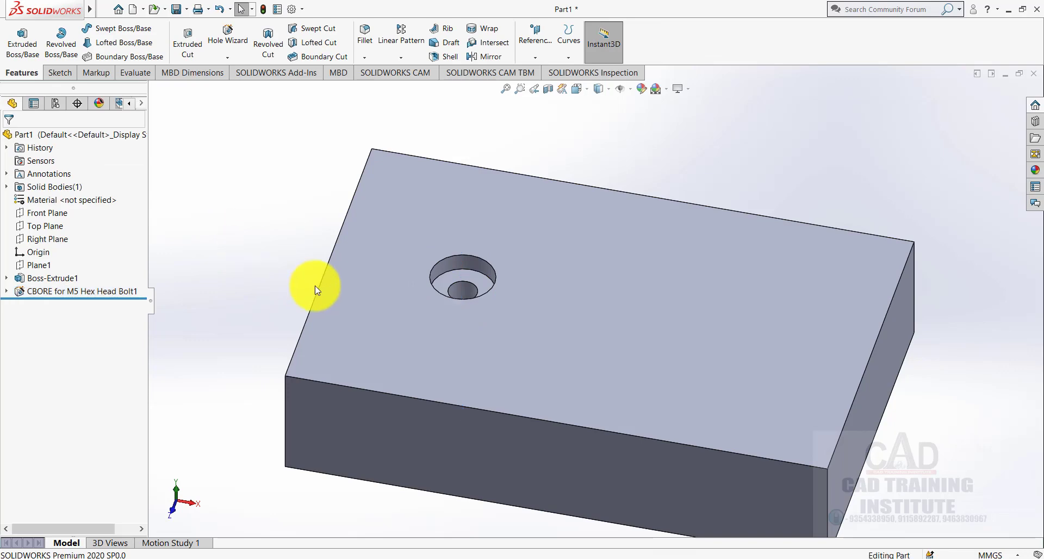
Step: Inspect the counterbore hole's interior in a section view along the Front Plane, and turn the section view off
{"action": "middle_click_drag", "start_coordinate": [315, 286], "coordinate": [332, 234]}
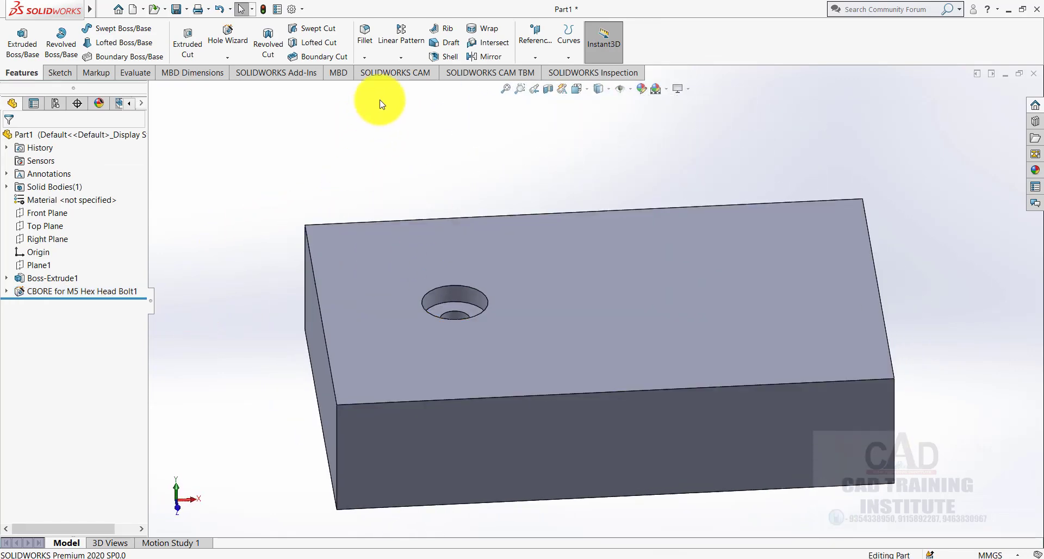
{"action": "left_click", "coordinate": [549, 89]}
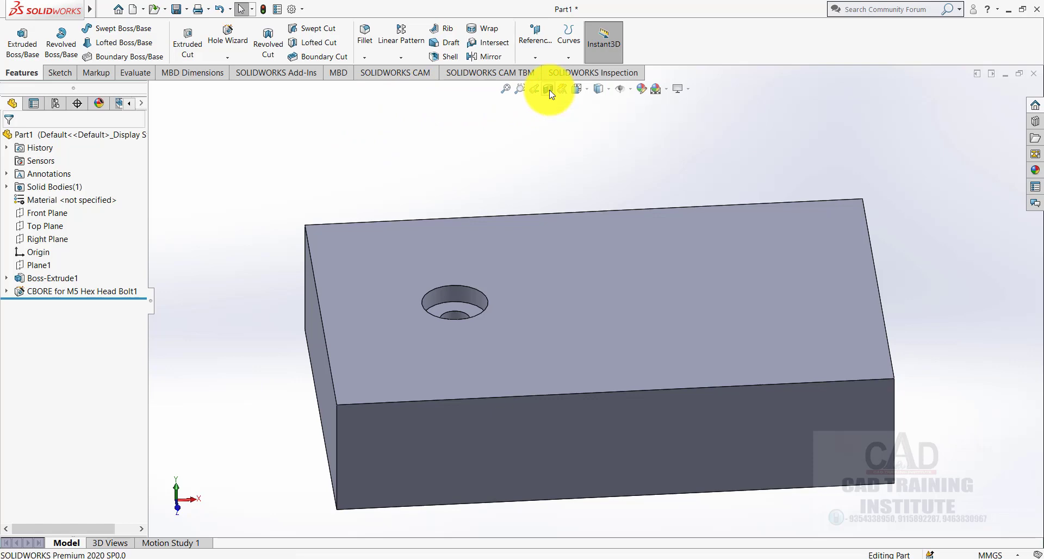
{"action": "middle_click_drag", "start_coordinate": [399, 283], "coordinate": [340, 273]}
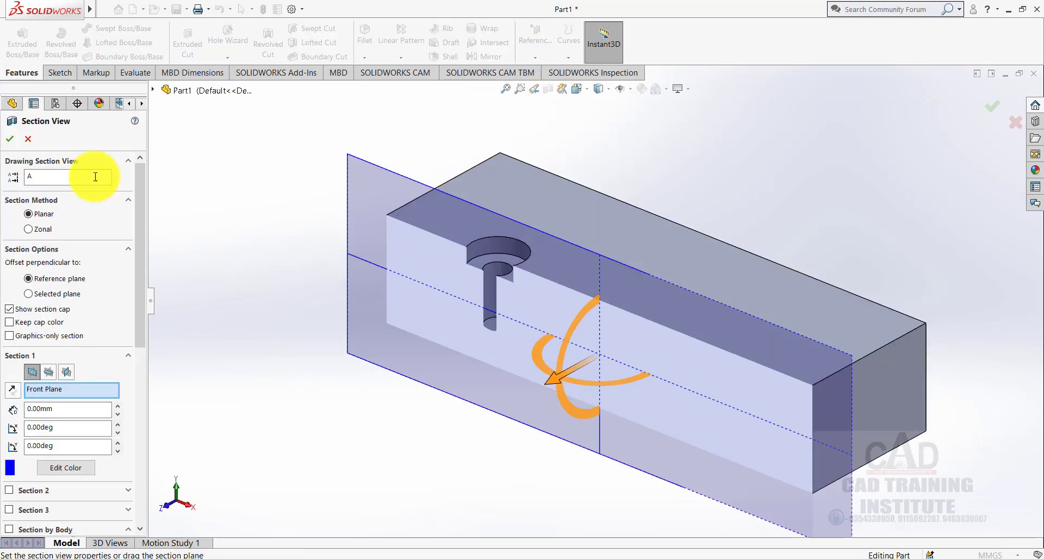
{"action": "left_click", "coordinate": [9, 140]}
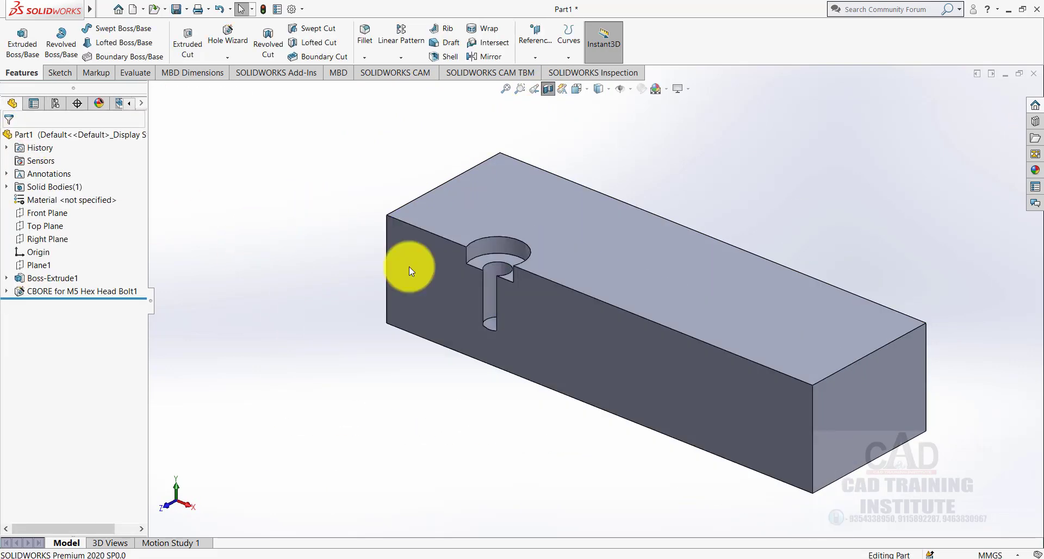
{"action": "scroll", "coordinate": [517, 319], "scroll_direction": "down", "scroll_amount": 5}
{"action": "middle_click_drag", "start_coordinate": [519, 287], "coordinate": [503, 325]}
{"action": "scroll", "coordinate": [494, 328], "scroll_direction": "up", "scroll_amount": 4}
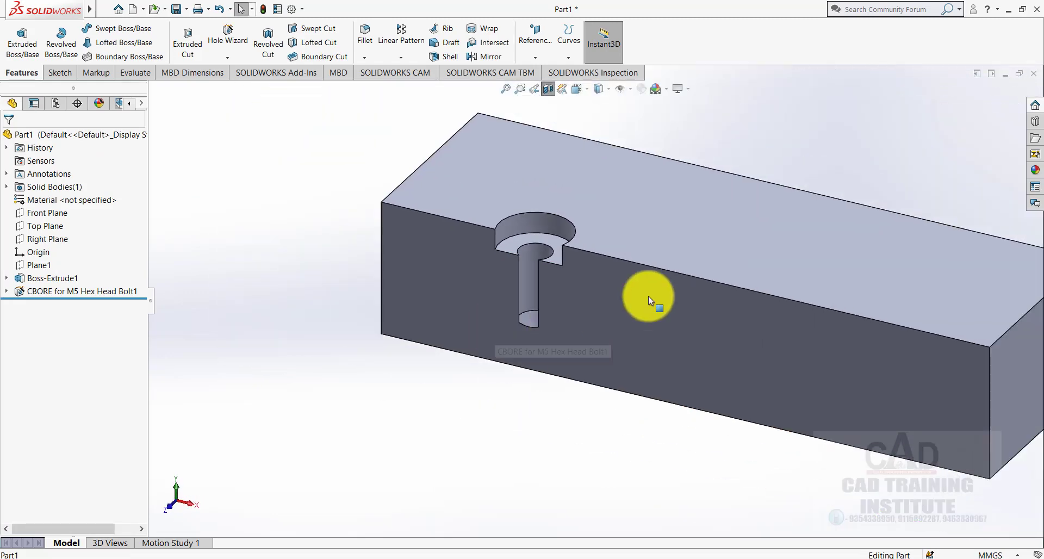
{"action": "left_click", "coordinate": [548, 89]}
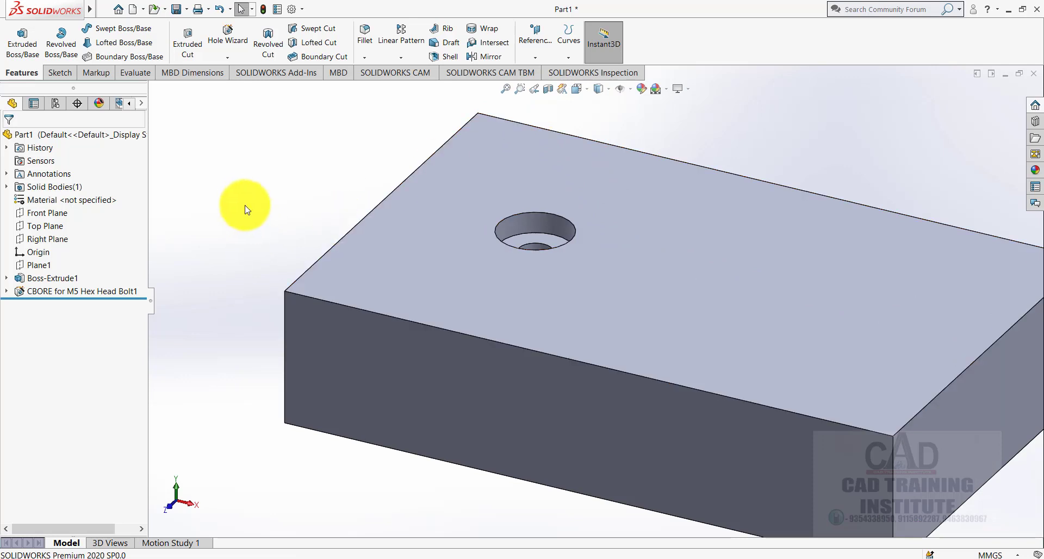
Step: Start another Hole Wizard hole using the legacy hole type and try its C-Drilled Drilled profile
{"action": "key", "text": "f"}
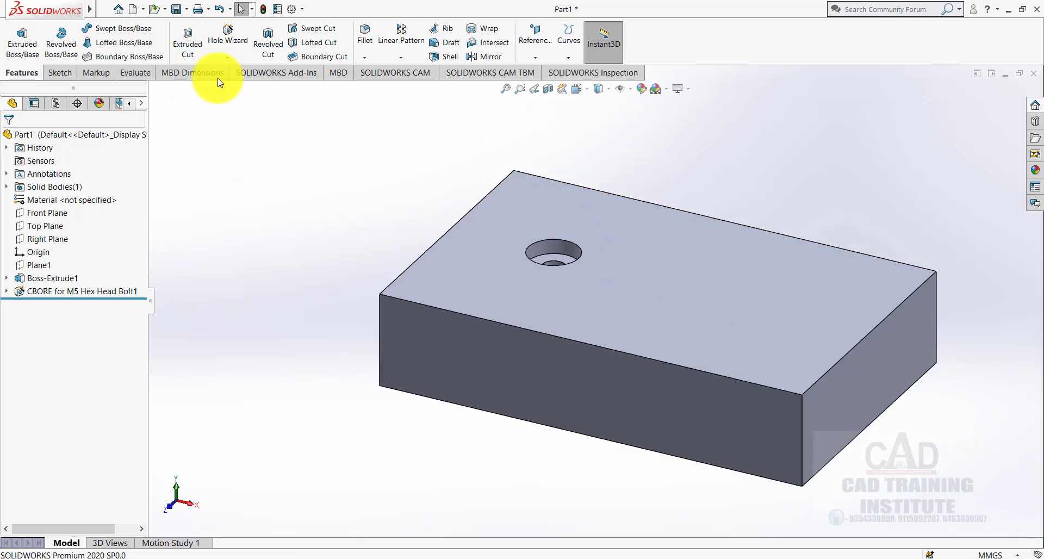
{"action": "left_click", "coordinate": [221, 57]}
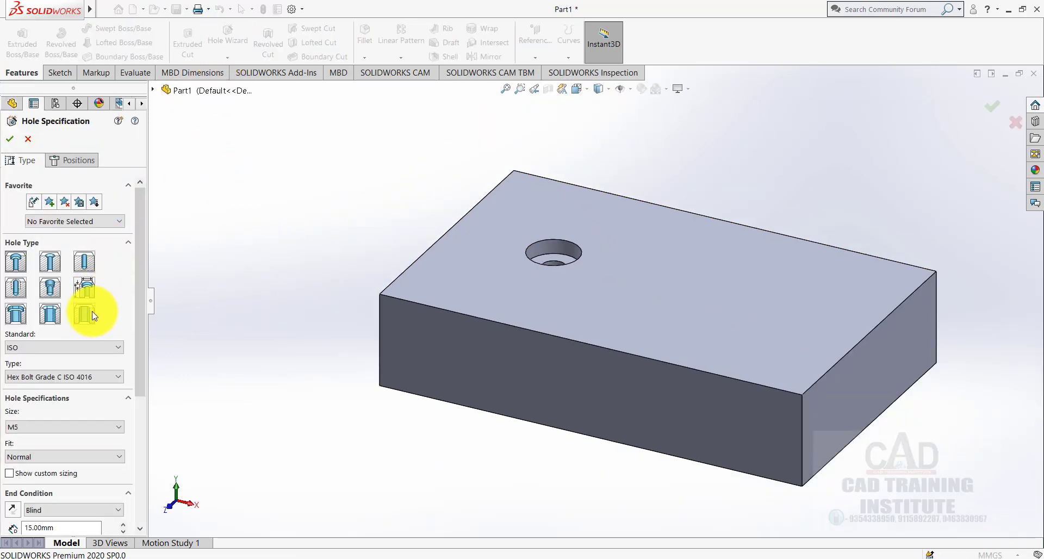
{"action": "left_click", "coordinate": [85, 287]}
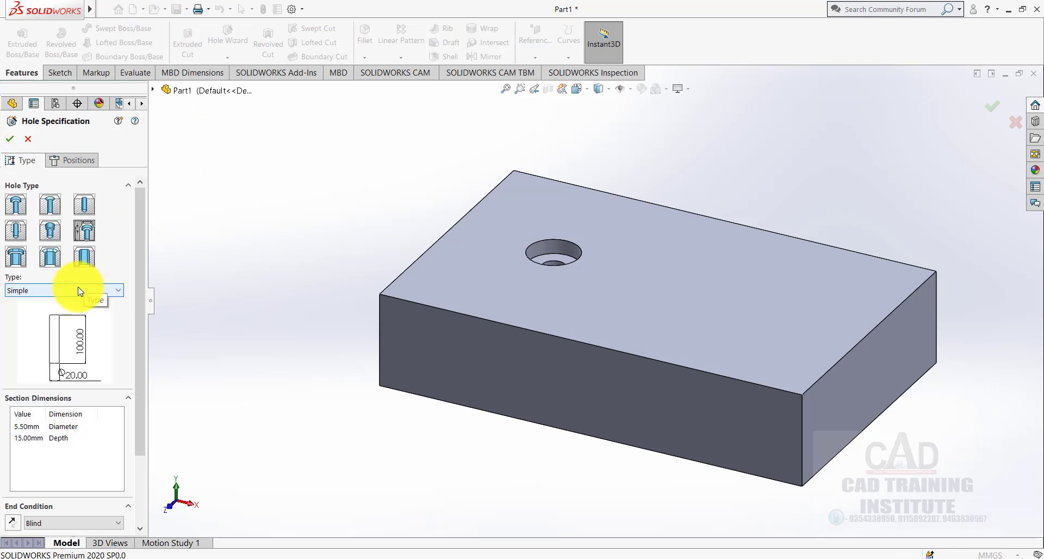
{"action": "left_click", "coordinate": [69, 291]}
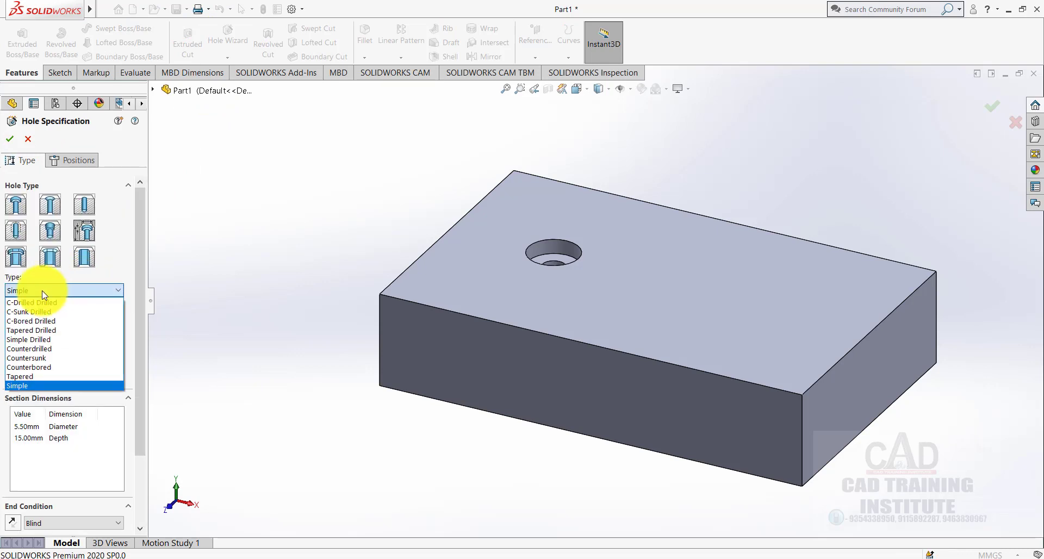
{"action": "left_click", "coordinate": [36, 303]}
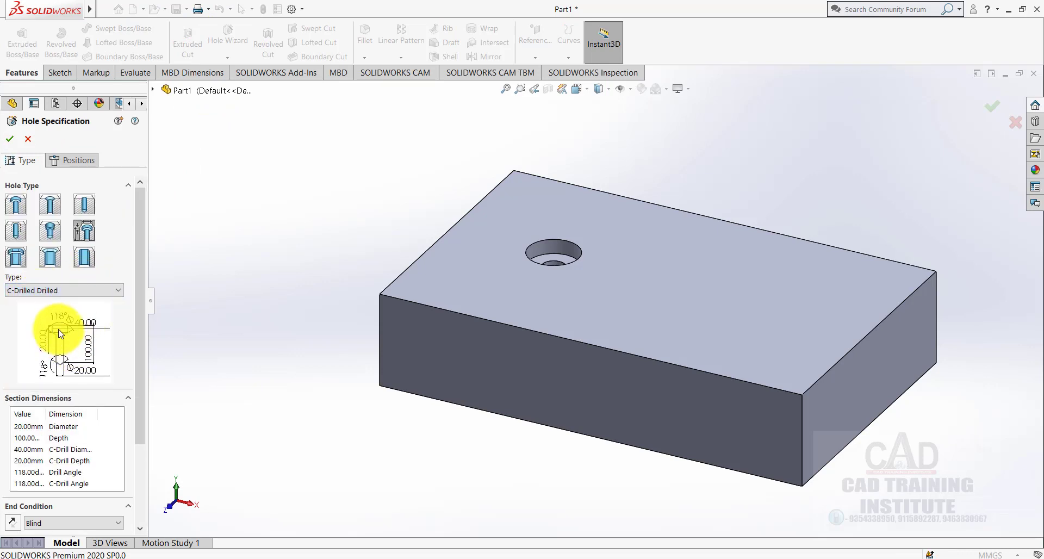
Step: Compare the C-Bored Drilled and Counterbored profiles, and set the legacy hole's type to Countersunk
{"action": "left_click", "coordinate": [59, 295]}
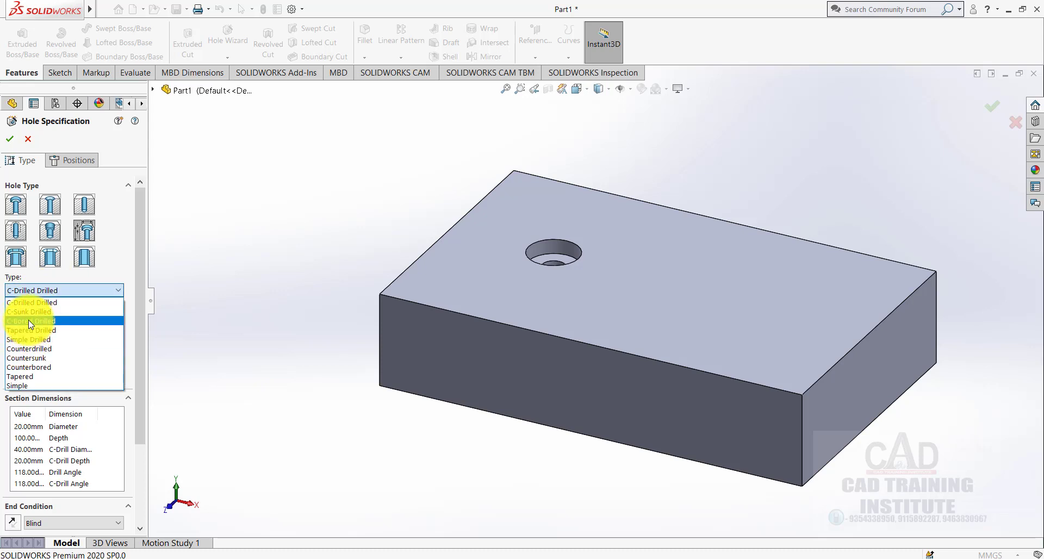
{"action": "left_click", "coordinate": [28, 320]}
{"action": "left_click", "coordinate": [85, 292]}
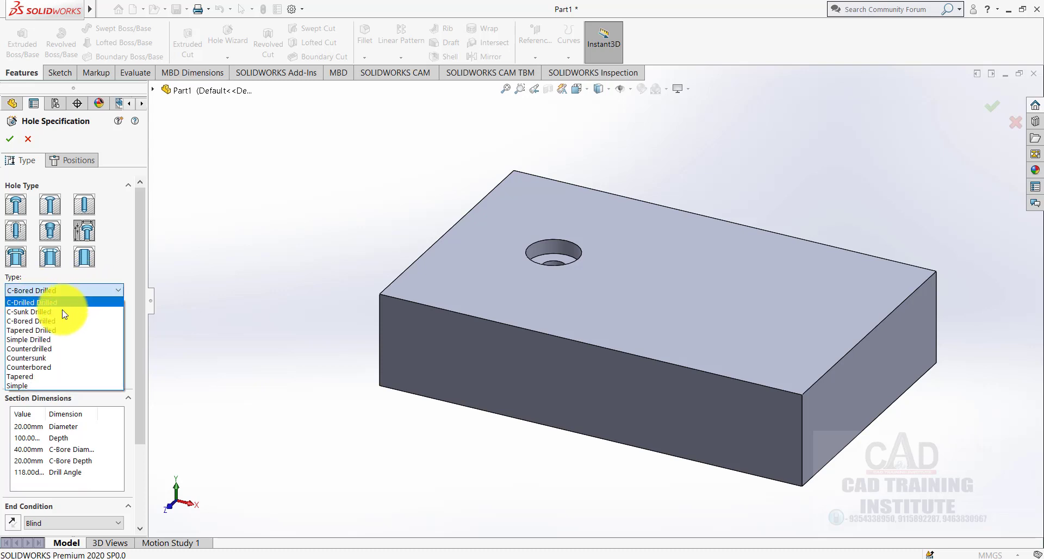
{"action": "left_click", "coordinate": [42, 358]}
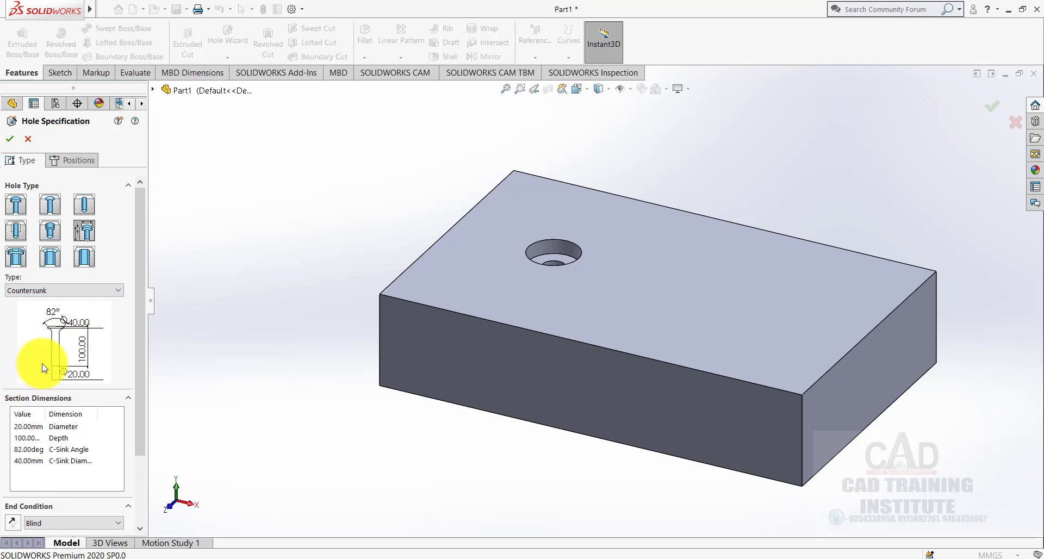
{"action": "left_click", "coordinate": [76, 290]}
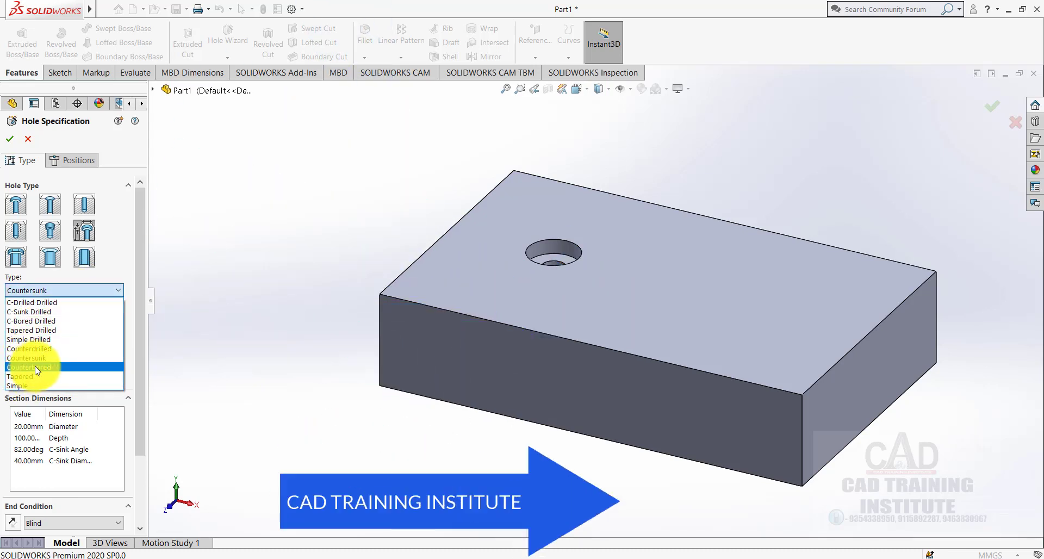
{"action": "left_click", "coordinate": [35, 367]}
{"action": "left_click", "coordinate": [66, 293]}
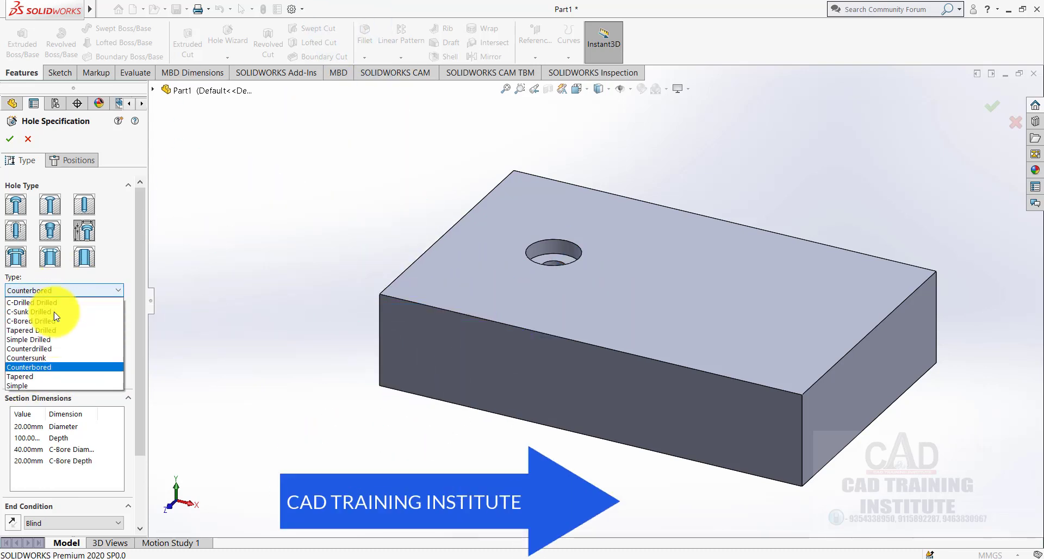
{"action": "left_click", "coordinate": [49, 358]}
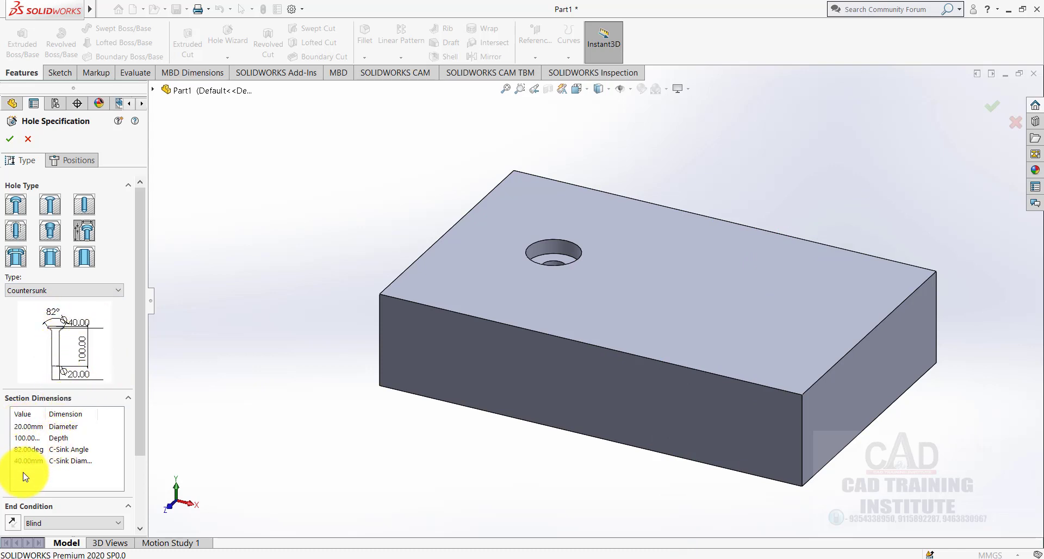
Step: Set the countersunk hole's depth to 40 mm, keeping the Blind end condition
{"action": "left_click_drag", "start_coordinate": [142, 409], "coordinate": [143, 426]}
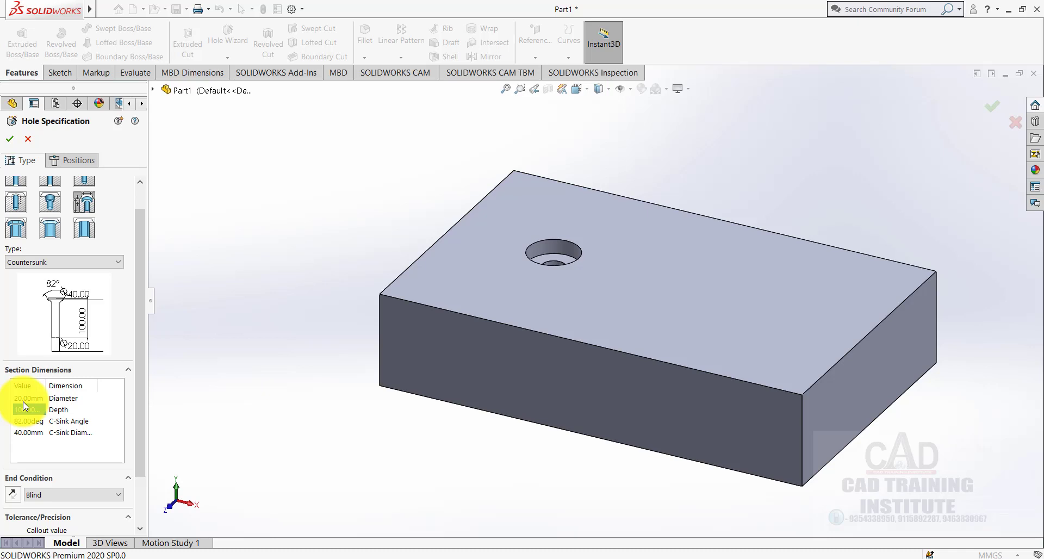
{"action": "key", "text": "Down"}
{"action": "key", "text": "Down"}
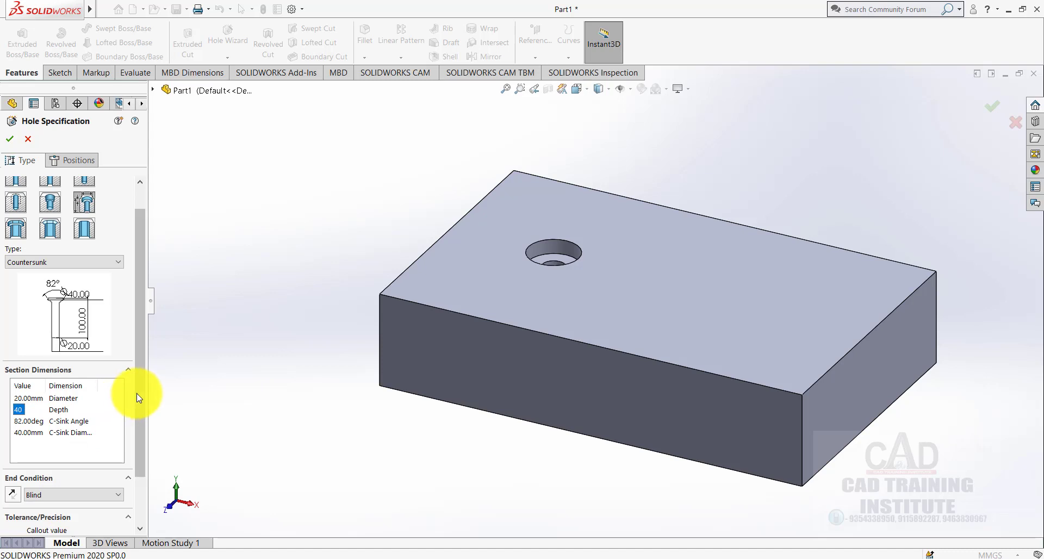
{"action": "left_click_drag", "start_coordinate": [136, 393], "coordinate": [132, 438]}
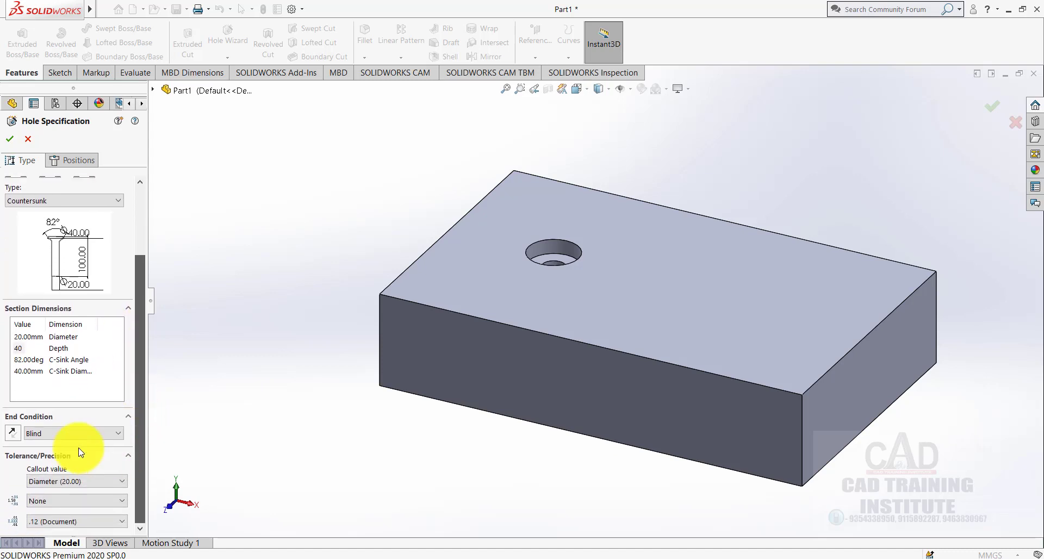
{"action": "left_click", "coordinate": [47, 433]}
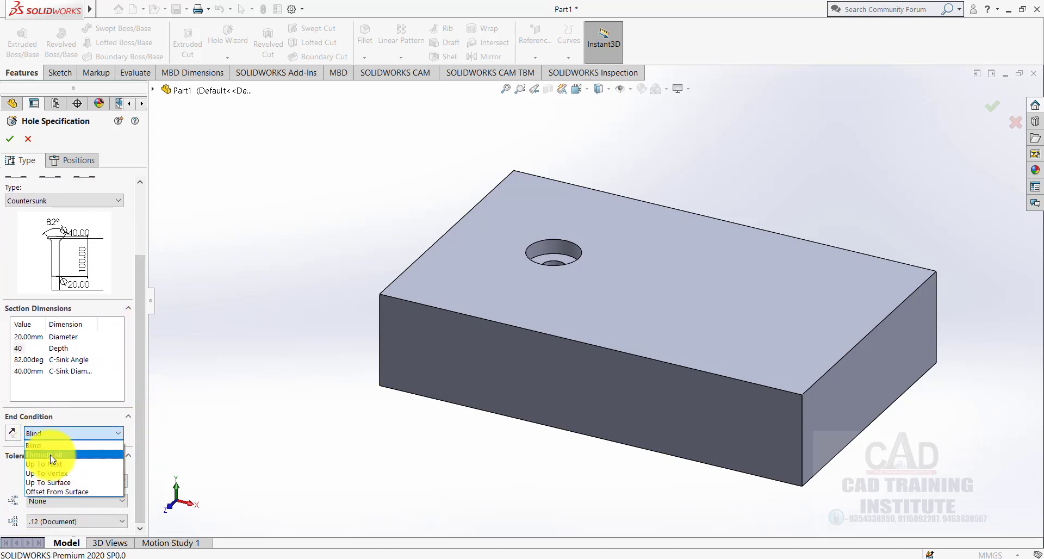
{"action": "left_click", "coordinate": [53, 434]}
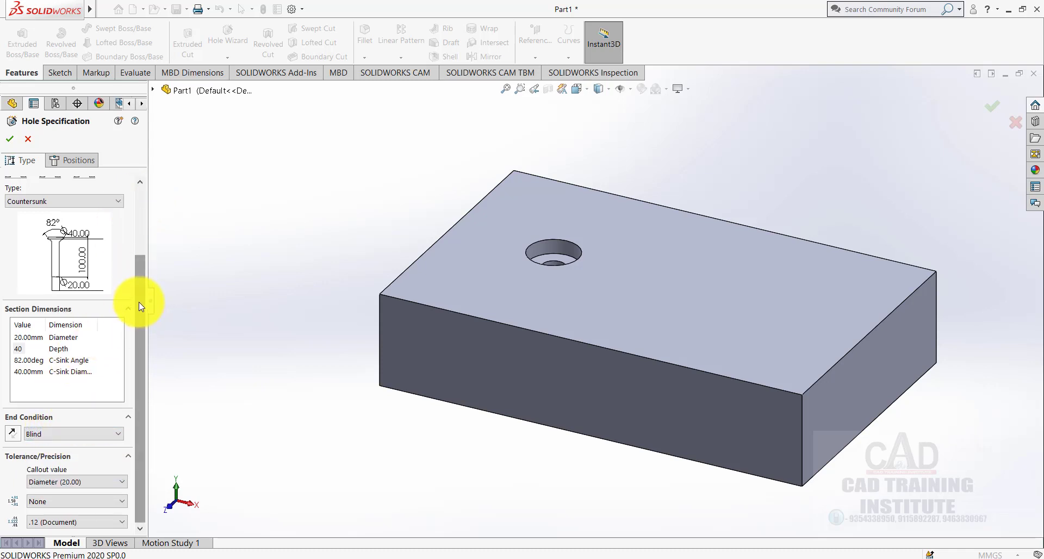
Step: Place the countersunk hole on the block's top face, to the right of the existing counterbore hole
{"action": "left_click_drag", "start_coordinate": [142, 299], "coordinate": [151, 252]}
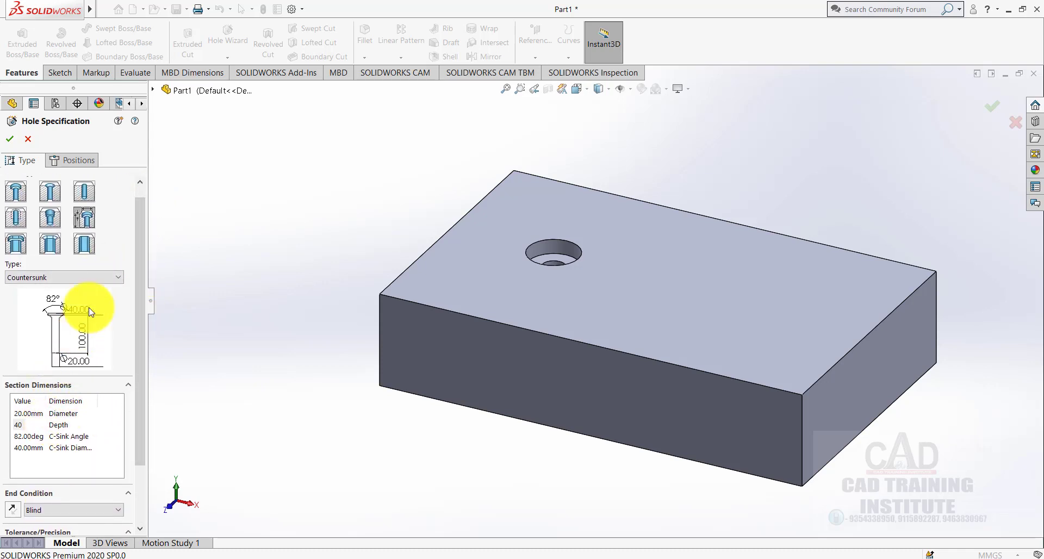
{"action": "left_click", "coordinate": [80, 161]}
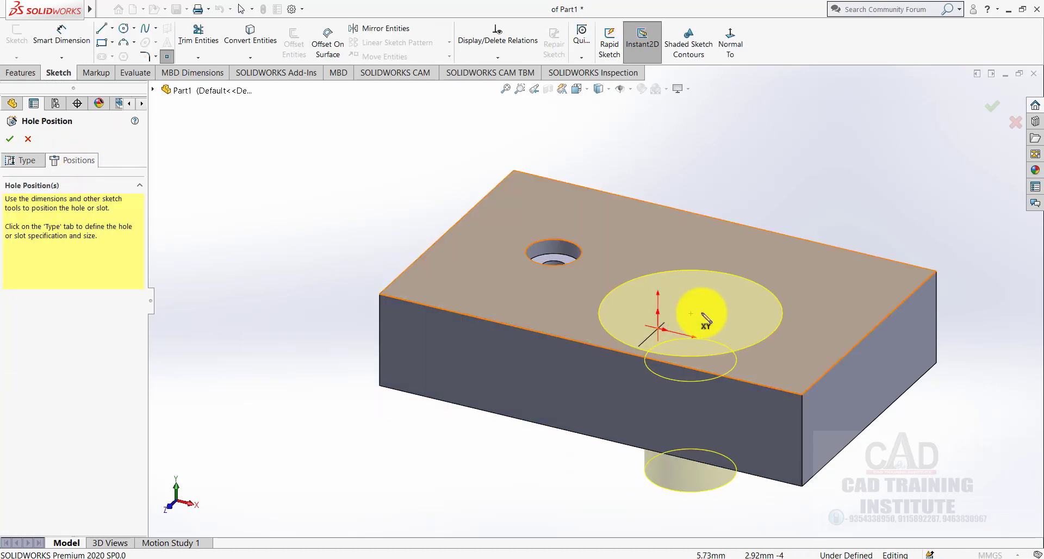
{"action": "left_click", "coordinate": [723, 286]}
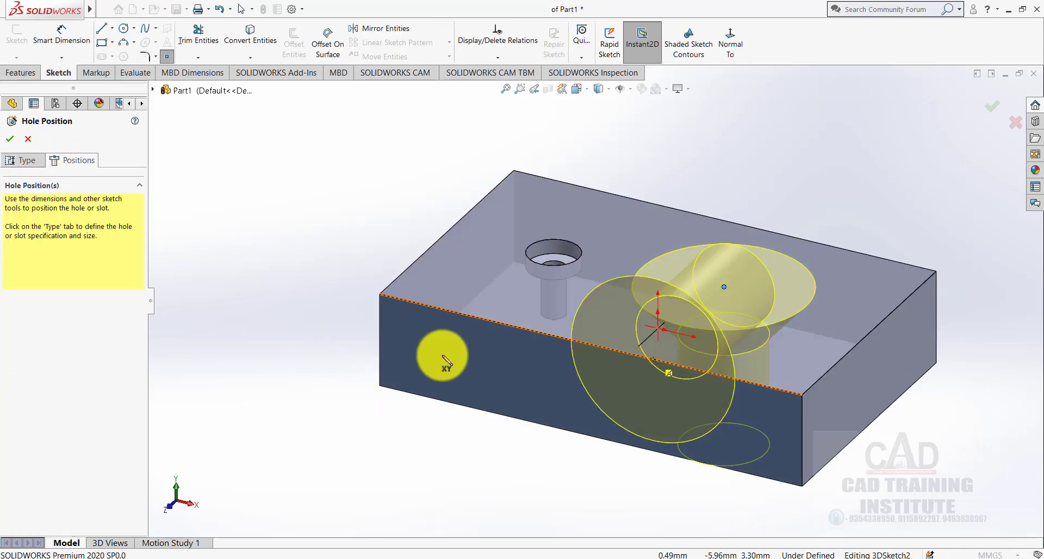
Step: Set the hole's countersink diameter to 20 mm and its hole diameter to 10 mm
{"action": "left_click", "coordinate": [22, 160]}
{"action": "mouse_move", "coordinate": [373, 354]}
{"action": "middle_mouse_down"}
{"action": "mouse_move", "coordinate": [395, 359]}
{"action": "mouse_move", "coordinate": [373, 303]}
{"action": "mouse_move", "coordinate": [423, 360]}
{"action": "middle_mouse_up"}
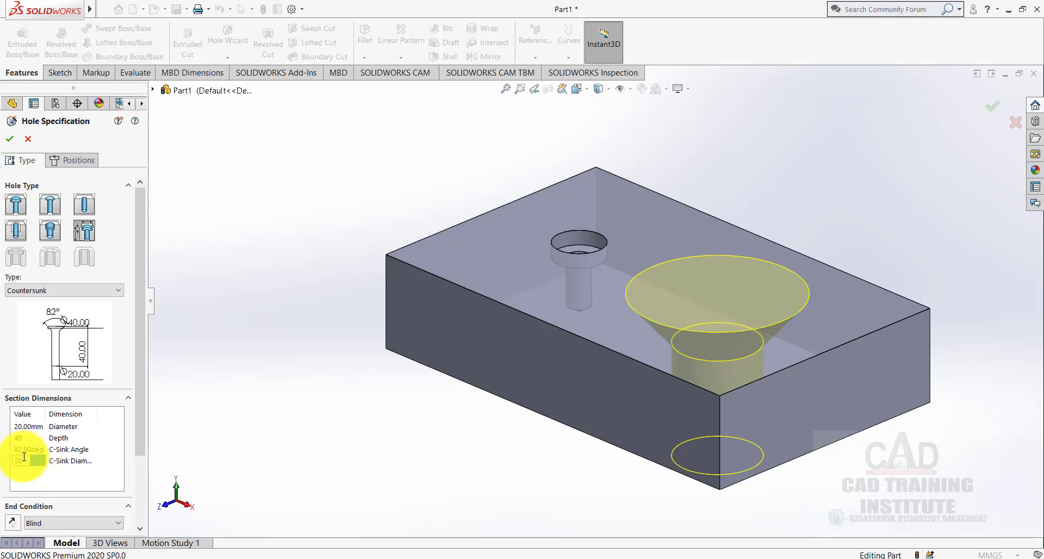
{"action": "double_click", "coordinate": [30, 425]}
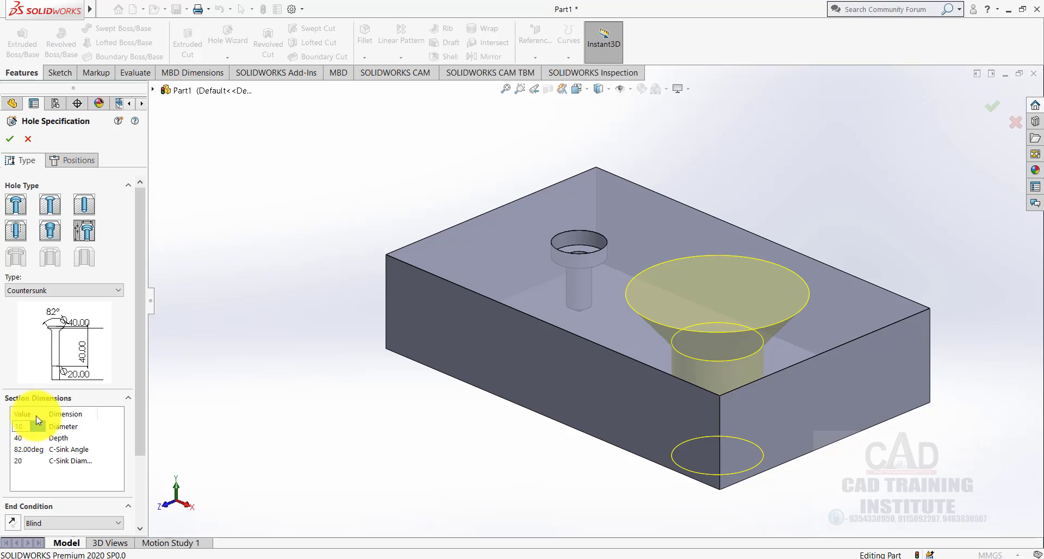
{"action": "left_click", "coordinate": [63, 483]}
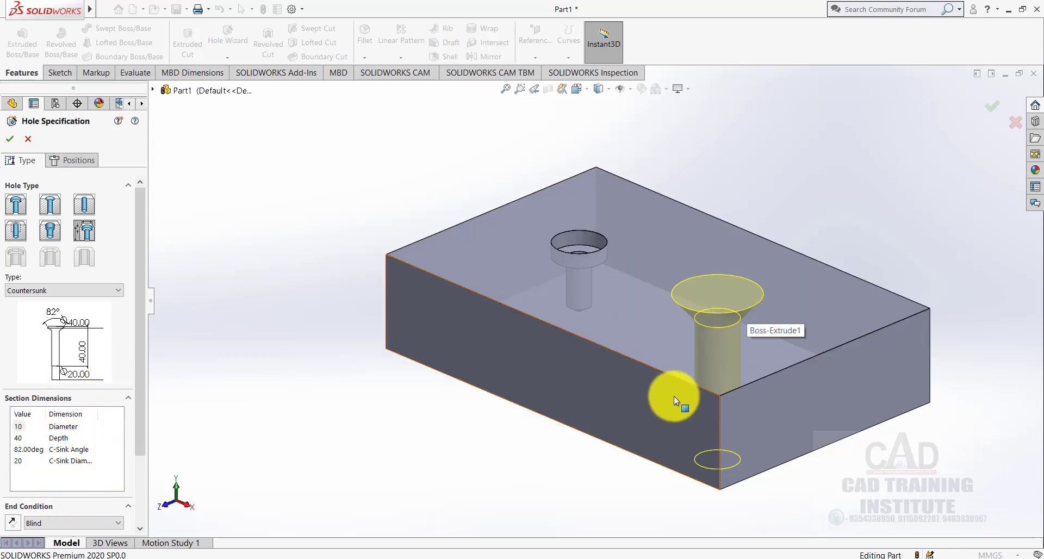
Step: Dimension the countersunk hole's centre point from the front long edge of the block's top face
{"action": "left_click", "coordinate": [68, 156]}
{"action": "middle_click_drag", "start_coordinate": [620, 275], "coordinate": [647, 321]}
{"action": "key", "text": "d"}
{"action": "left_click", "coordinate": [724, 293]}
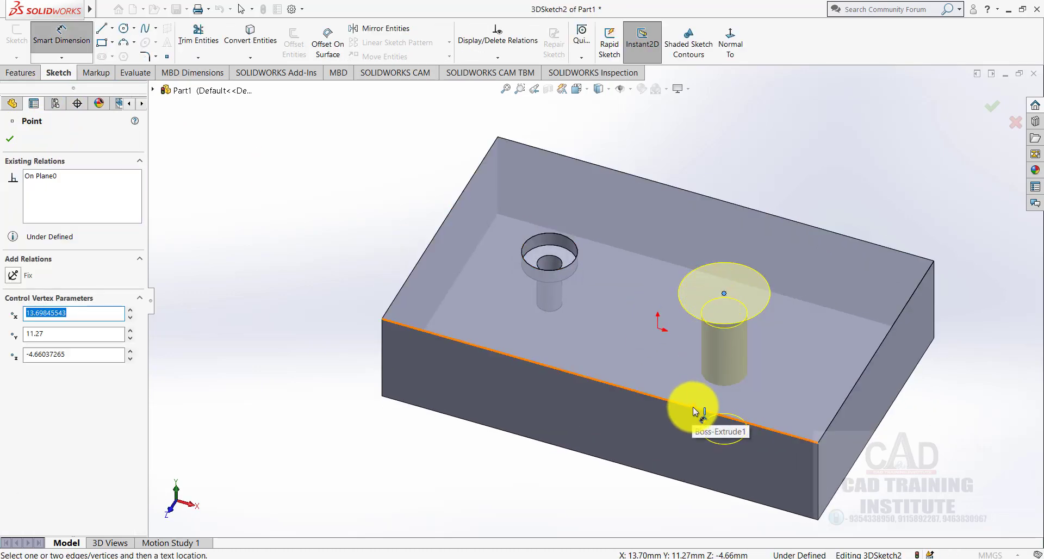
{"action": "left_click", "coordinate": [694, 412]}
{"action": "left_click", "coordinate": [629, 349]}
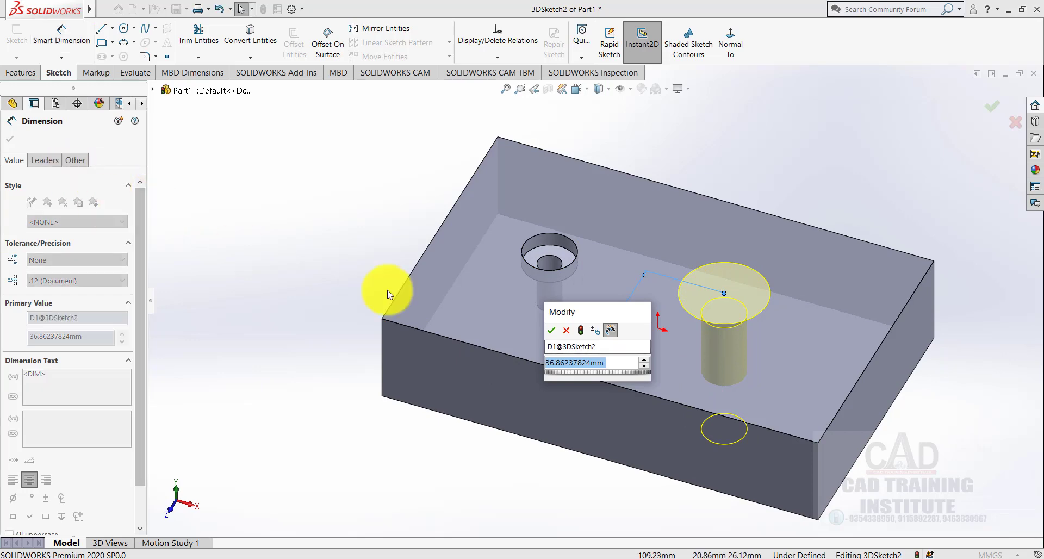
{"action": "left_click", "coordinate": [552, 330]}
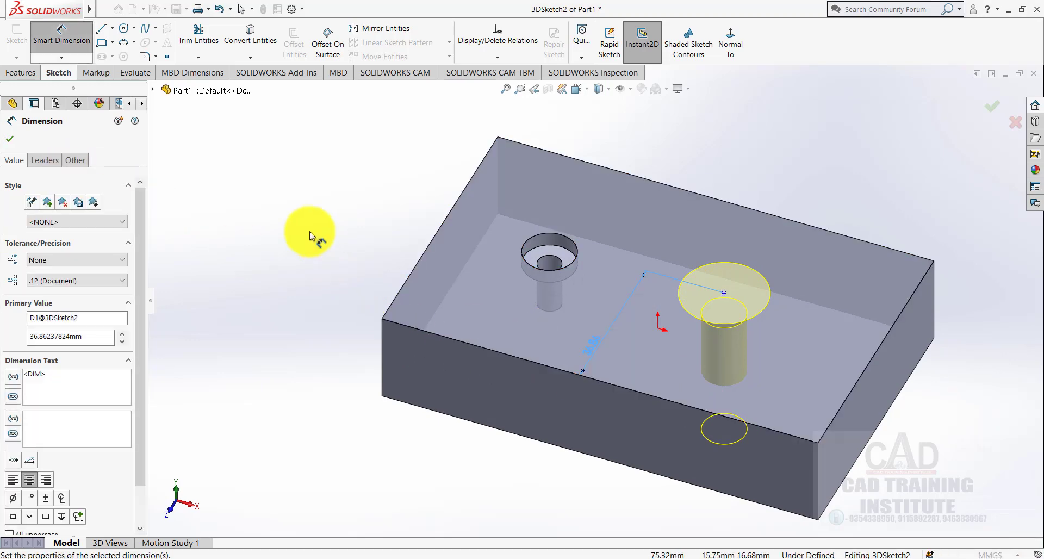
{"action": "left_click", "coordinate": [309, 231]}
Step: Return to the hole specification and finish the countersunk hole feature
{"action": "left_click", "coordinate": [26, 161]}
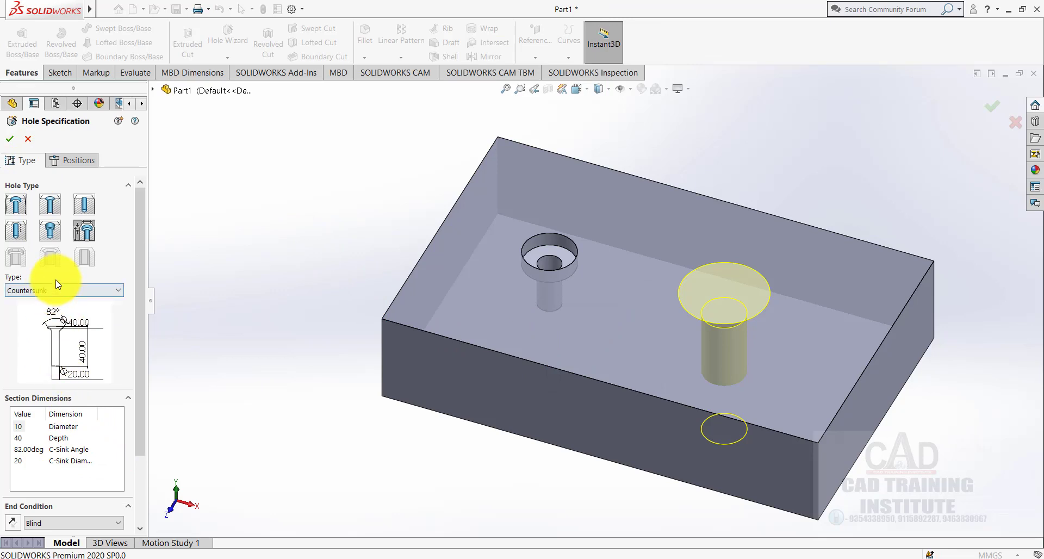
{"action": "left_click", "coordinate": [12, 141]}
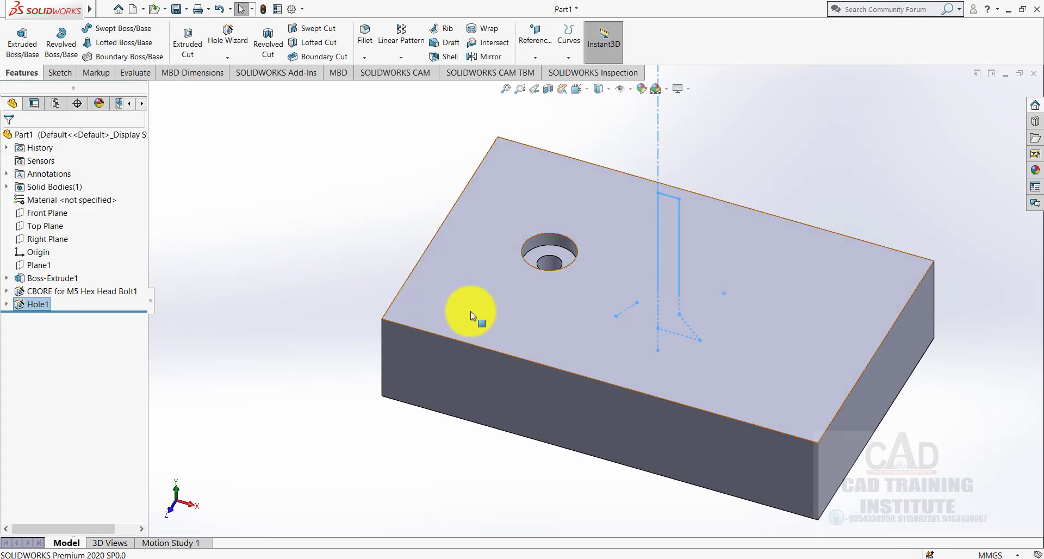
{"action": "left_click", "coordinate": [238, 222]}
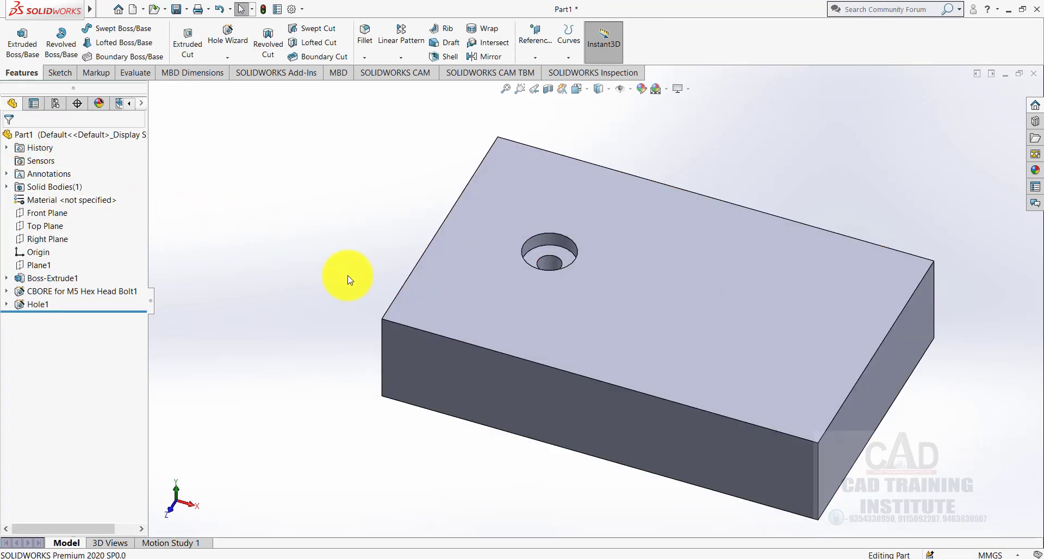
Step: Check Hole1's profile dimensions on the block, reopen its definition for editing, and accept the feature again
{"action": "middle_click_drag", "start_coordinate": [380, 338], "coordinate": [361, 296]}
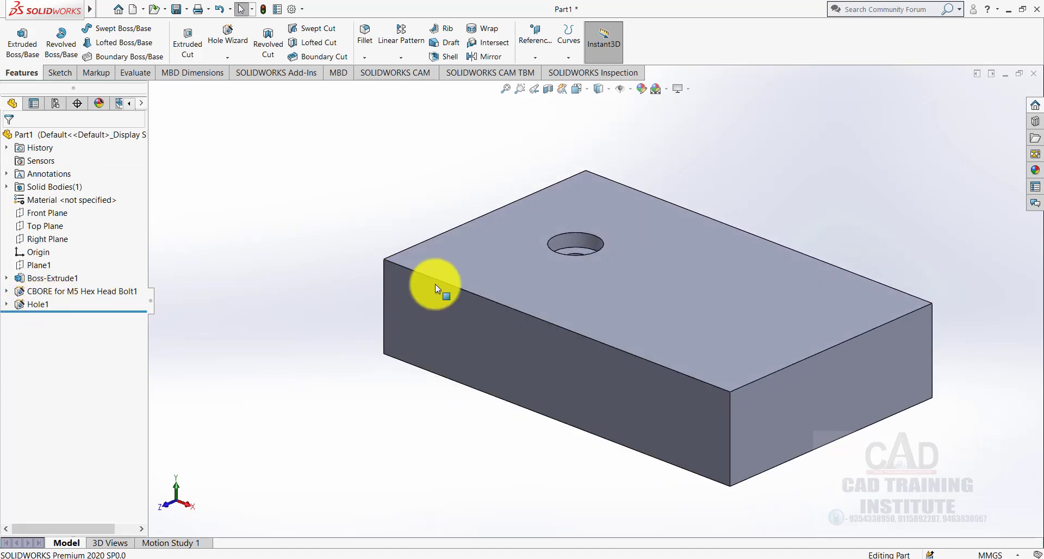
{"action": "left_click", "coordinate": [38, 305]}
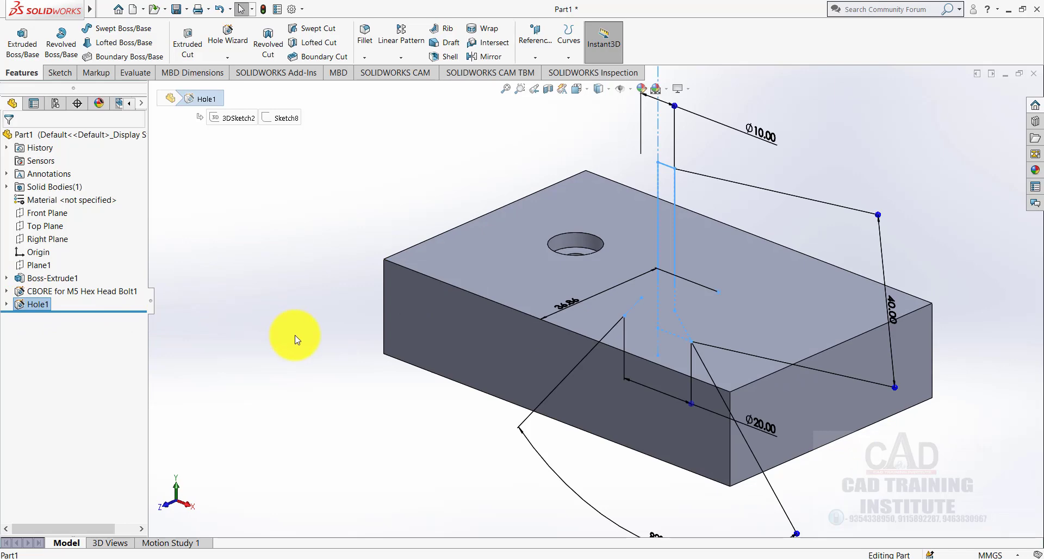
{"action": "mouse_move", "coordinate": [297, 339]}
{"action": "middle_mouse_down"}
{"action": "mouse_move", "coordinate": [380, 315]}
{"action": "mouse_move", "coordinate": [408, 285]}
{"action": "mouse_move", "coordinate": [289, 326]}
{"action": "middle_mouse_up"}
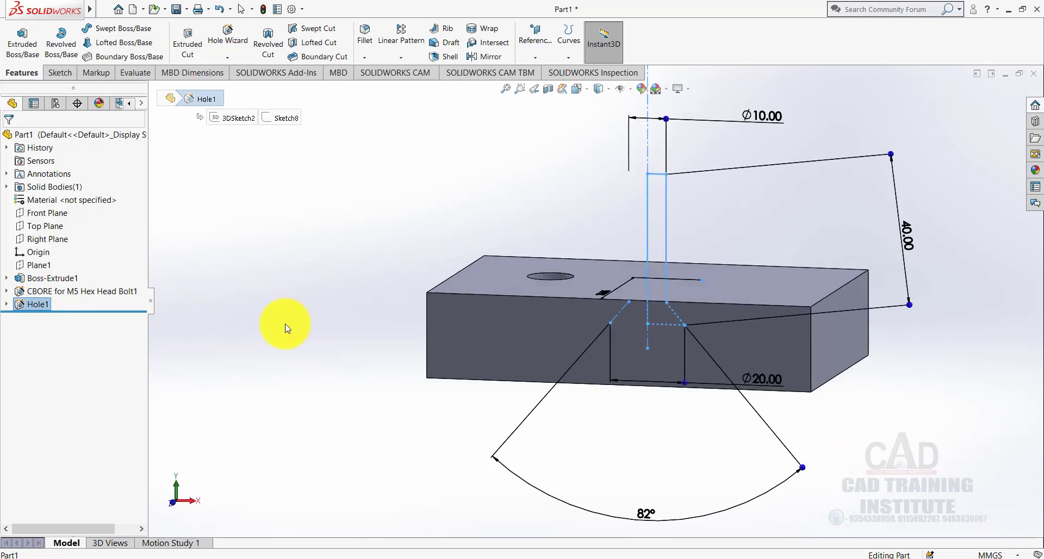
{"action": "right_click", "coordinate": [34, 306]}
{"action": "left_click", "coordinate": [41, 275]}
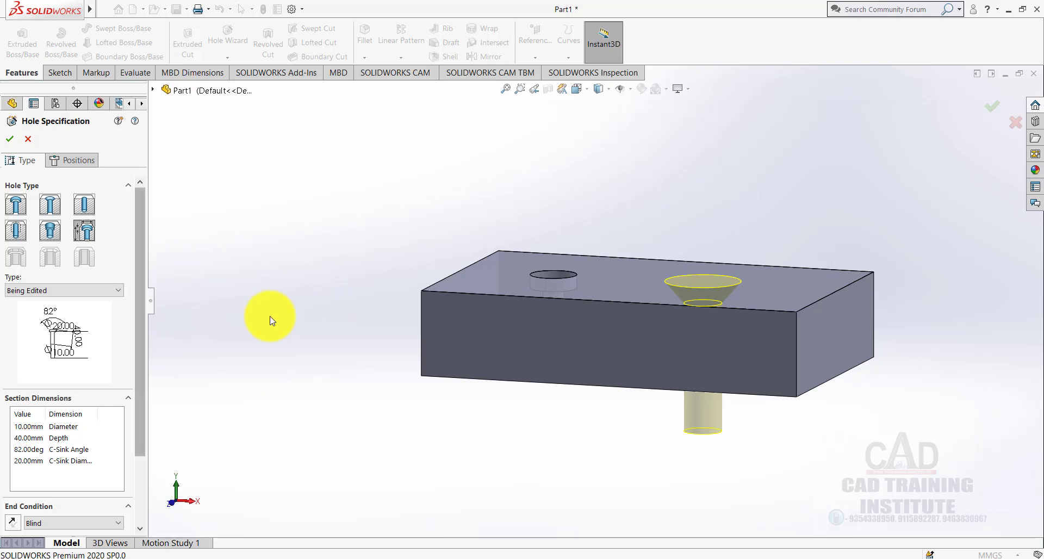
{"action": "middle_click_drag", "start_coordinate": [272, 319], "coordinate": [317, 354]}
{"action": "middle_click_drag", "start_coordinate": [715, 337], "coordinate": [676, 345]}
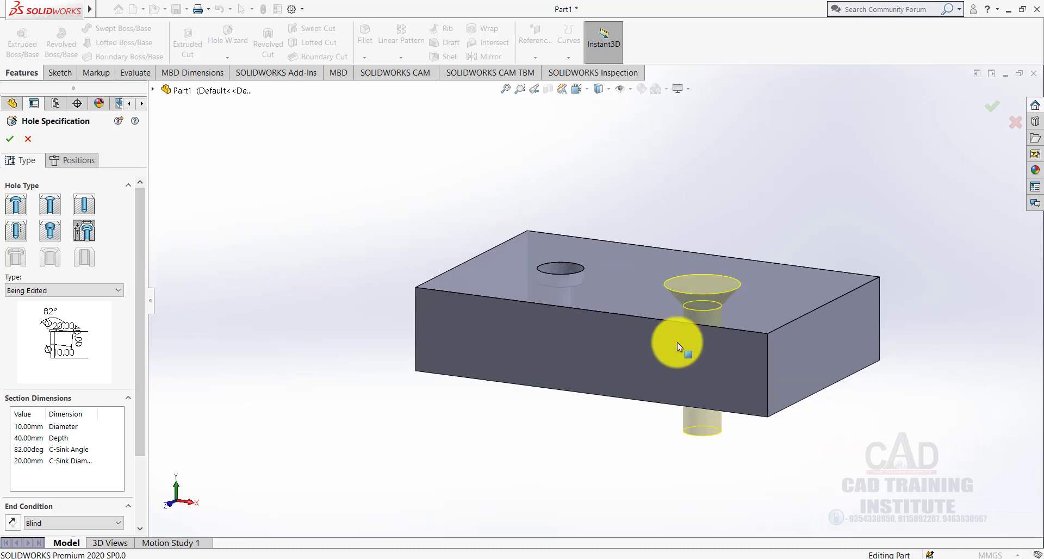
{"action": "left_click", "coordinate": [11, 140]}
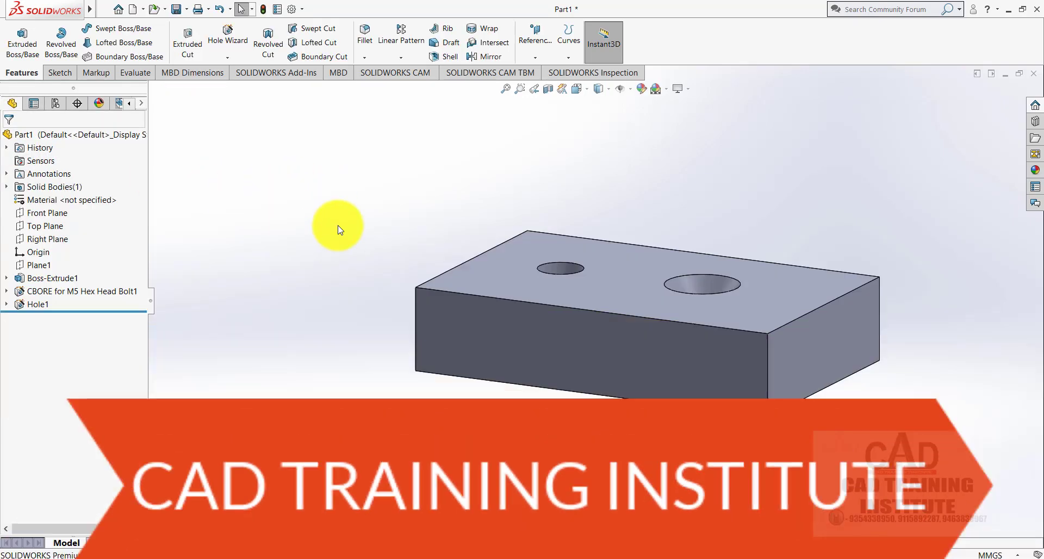
Step: Inspect the countersunk and counterbore holes in the block from several angles
{"action": "middle_click_drag", "start_coordinate": [343, 226], "coordinate": [723, 359]}
{"action": "middle_click_drag", "start_coordinate": [599, 370], "coordinate": [682, 313]}
{"action": "scroll", "coordinate": [627, 321], "scroll_direction": "up", "scroll_amount": 3}
{"action": "middle_click_drag", "start_coordinate": [642, 345], "coordinate": [602, 361]}
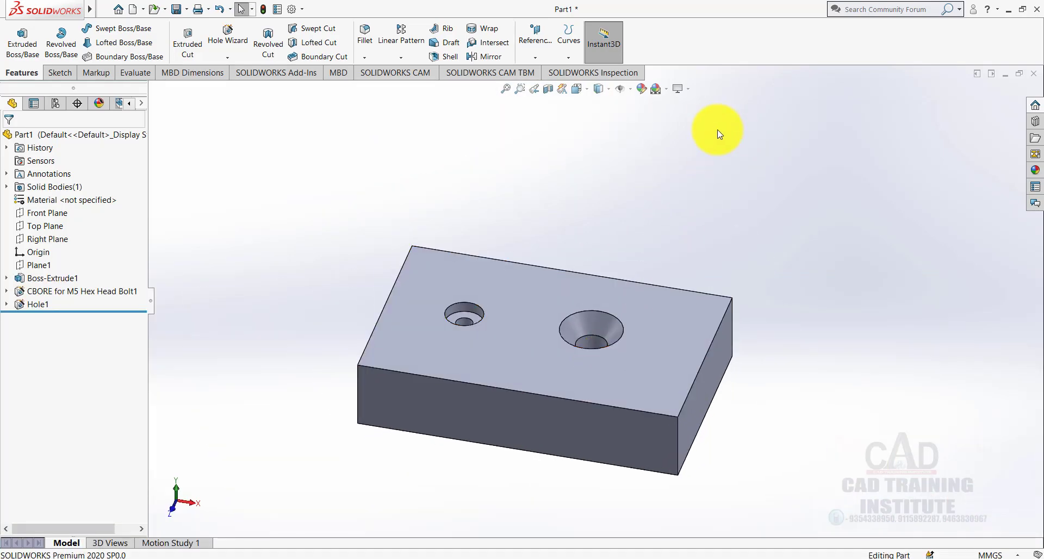
Step: Open the countersunk Hole1 profile sketch, examine its dimensions square-on to the sketch plane, and exit the sketch
{"action": "middle_click_drag", "start_coordinate": [403, 336], "coordinate": [497, 300]}
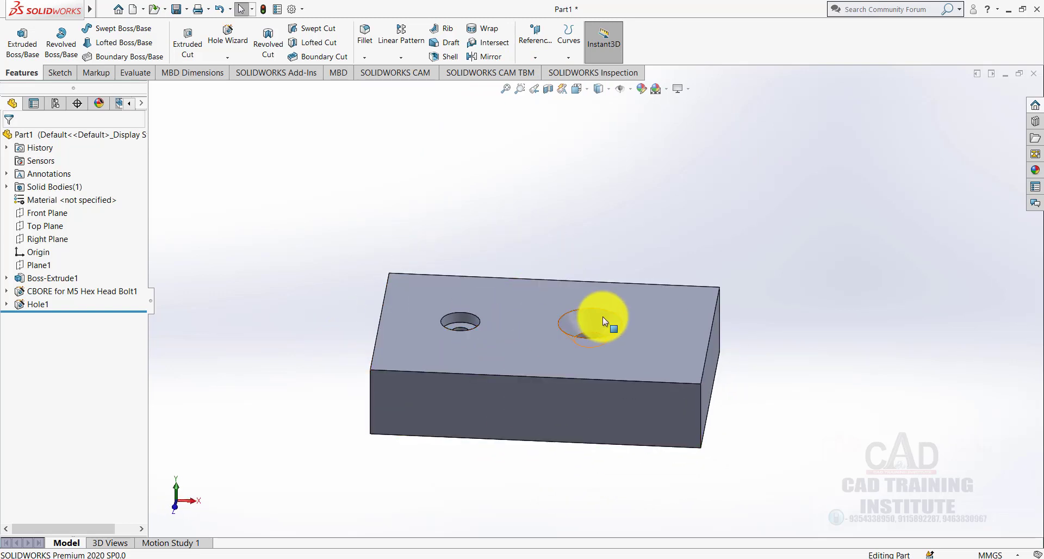
{"action": "left_click", "coordinate": [7, 304]}
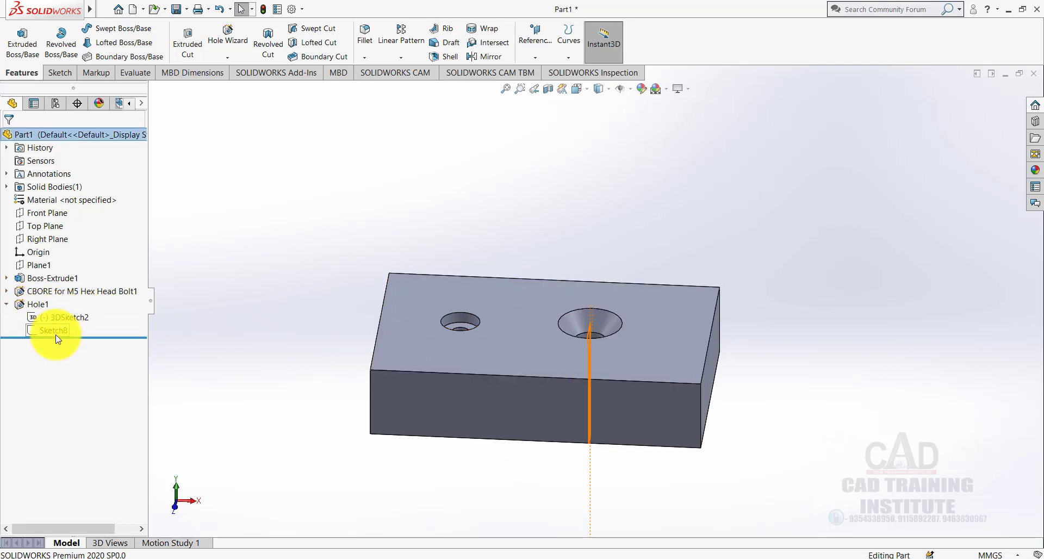
{"action": "right_click", "coordinate": [55, 331]}
{"action": "left_click", "coordinate": [65, 307]}
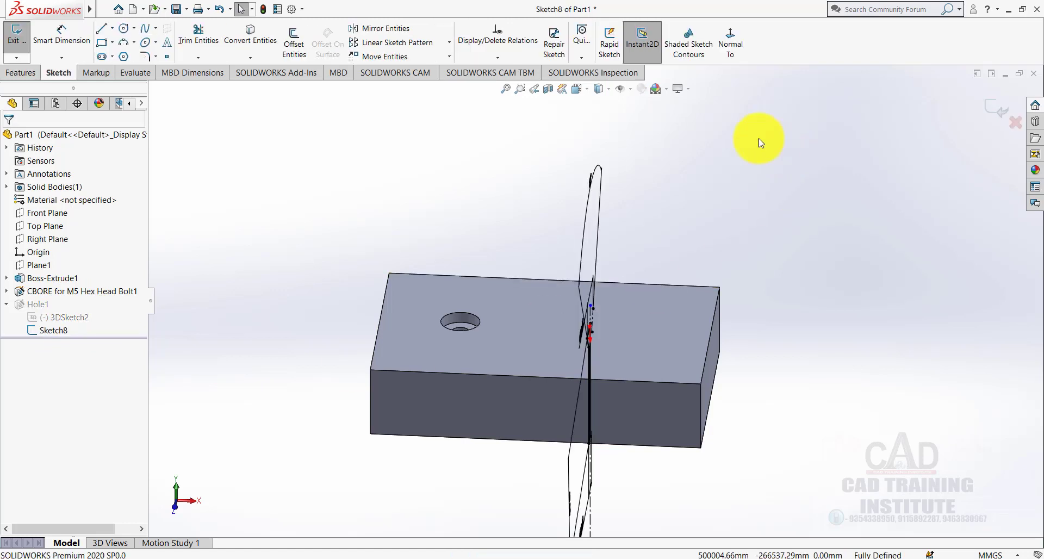
{"action": "left_click", "coordinate": [730, 43]}
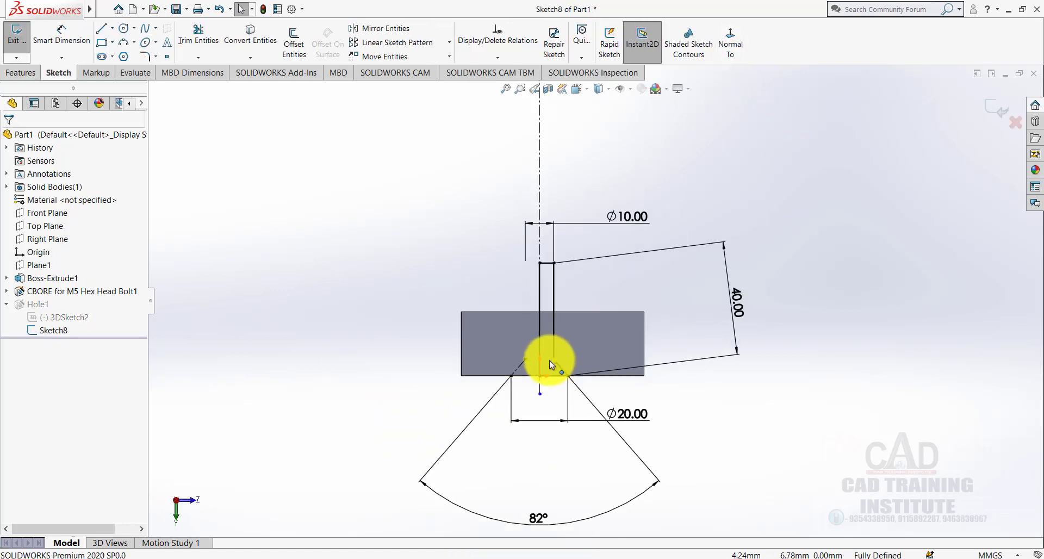
{"action": "scroll", "coordinate": [549, 359], "scroll_direction": "down", "scroll_amount": 3}
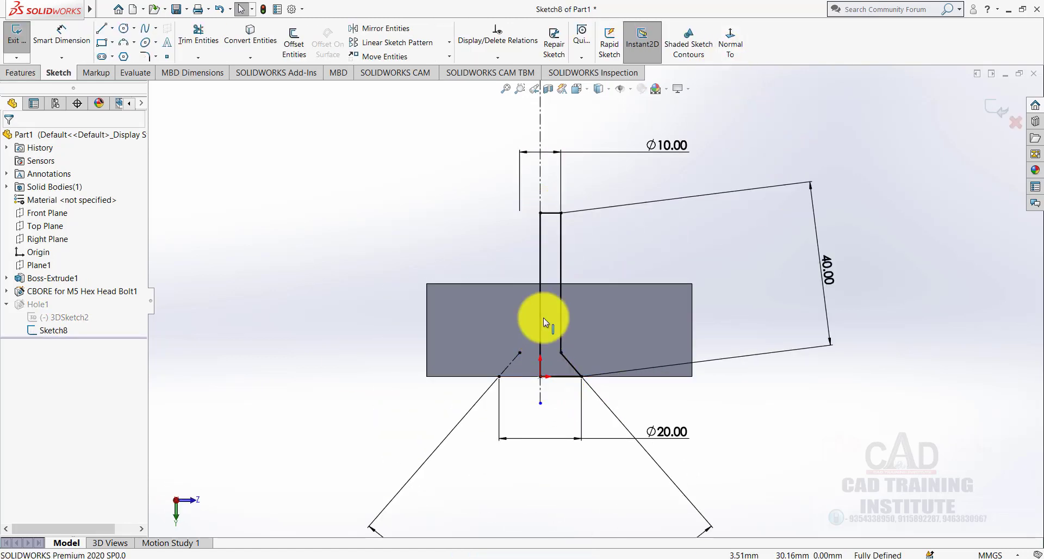
{"action": "scroll", "coordinate": [519, 394], "scroll_direction": "up", "scroll_amount": 3}
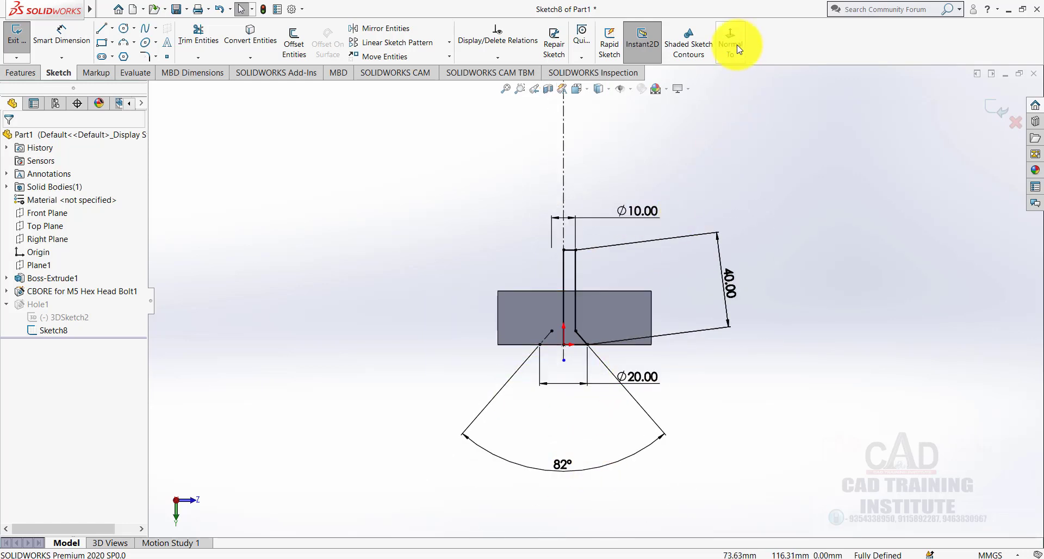
{"action": "left_click", "coordinate": [992, 121]}
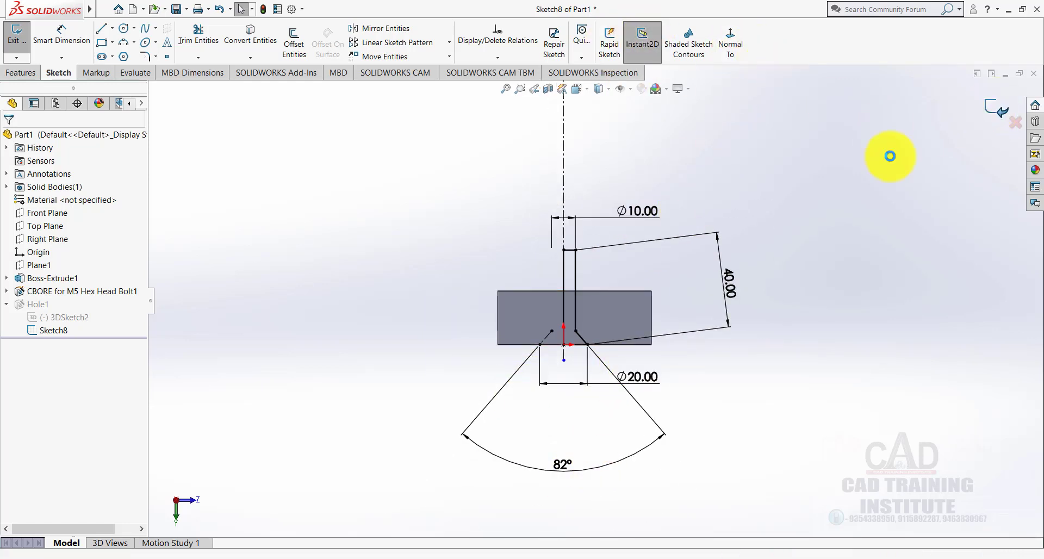
Step: Start an Advanced Hole and set its element standard to ISO, keeping size M5
{"action": "mouse_move", "coordinate": [613, 275]}
{"action": "middle_mouse_down"}
{"action": "mouse_move", "coordinate": [580, 347]}
{"action": "mouse_move", "coordinate": [725, 343]}
{"action": "mouse_move", "coordinate": [599, 180]}
{"action": "mouse_move", "coordinate": [573, 356]}
{"action": "mouse_move", "coordinate": [617, 251]}
{"action": "mouse_move", "coordinate": [590, 340]}
{"action": "mouse_move", "coordinate": [693, 282]}
{"action": "mouse_move", "coordinate": [644, 309]}
{"action": "mouse_move", "coordinate": [548, 310]}
{"action": "mouse_move", "coordinate": [517, 288]}
{"action": "middle_mouse_up"}
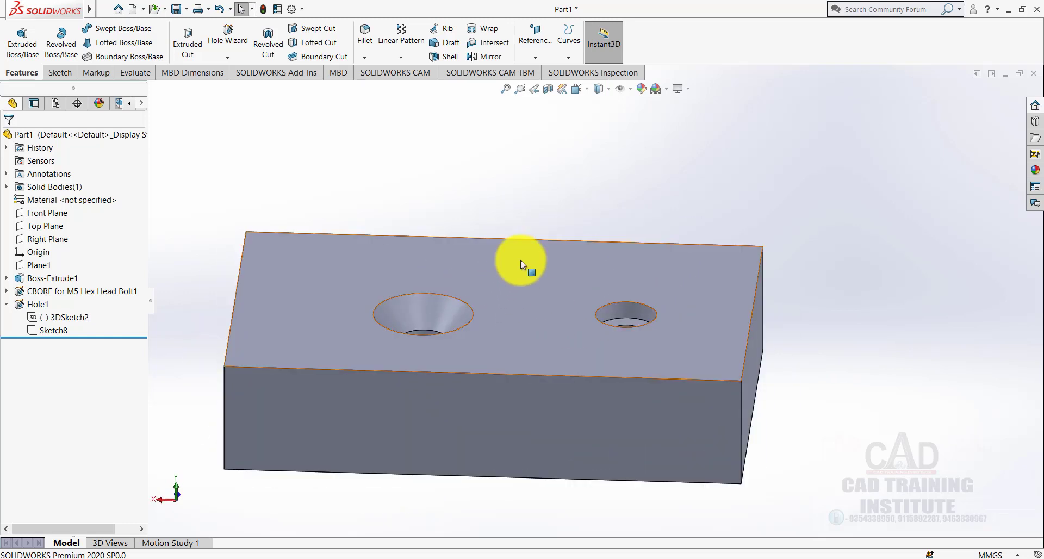
{"action": "scroll", "coordinate": [521, 259], "scroll_direction": "up", "scroll_amount": 2}
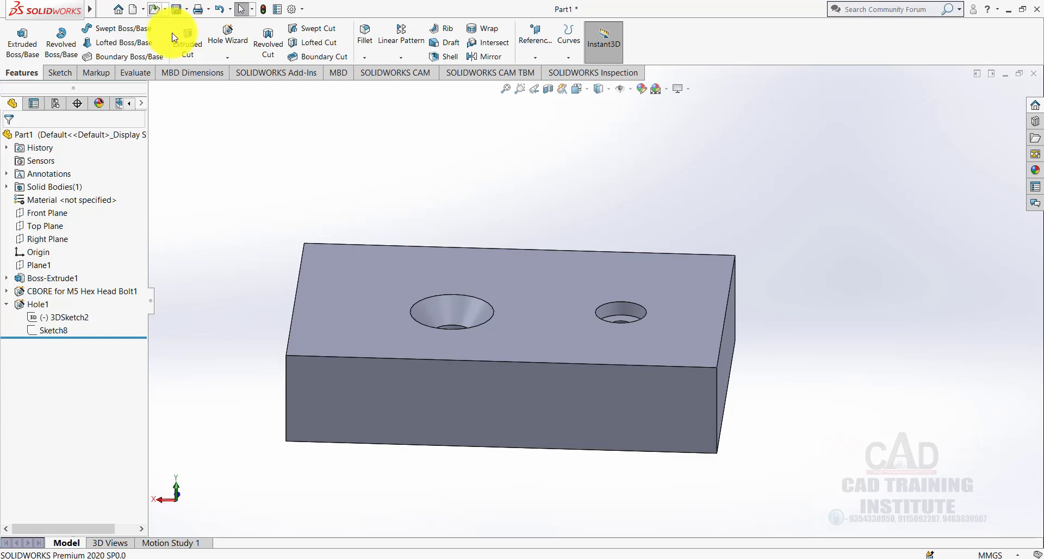
{"action": "left_click", "coordinate": [228, 59]}
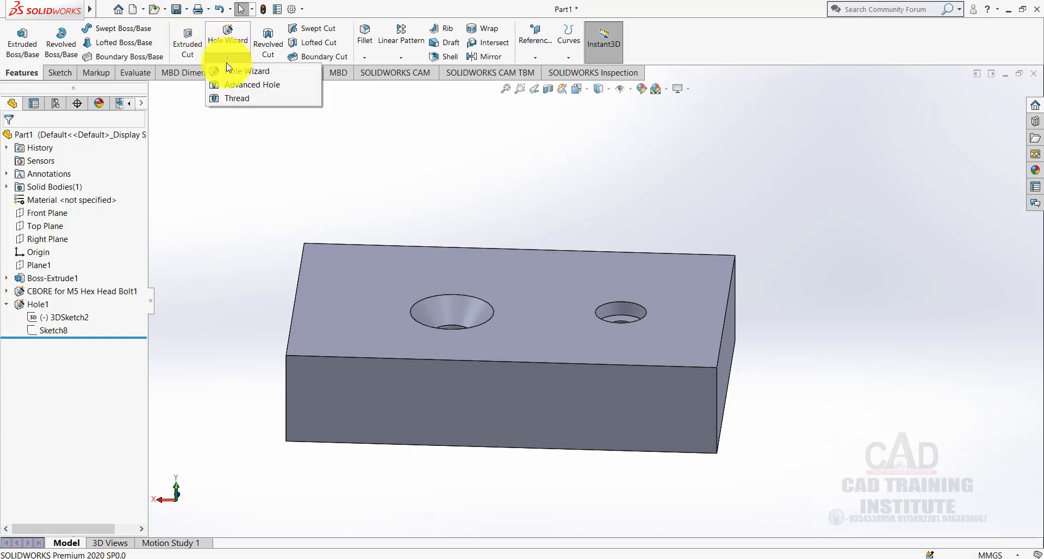
{"action": "left_click", "coordinate": [242, 86]}
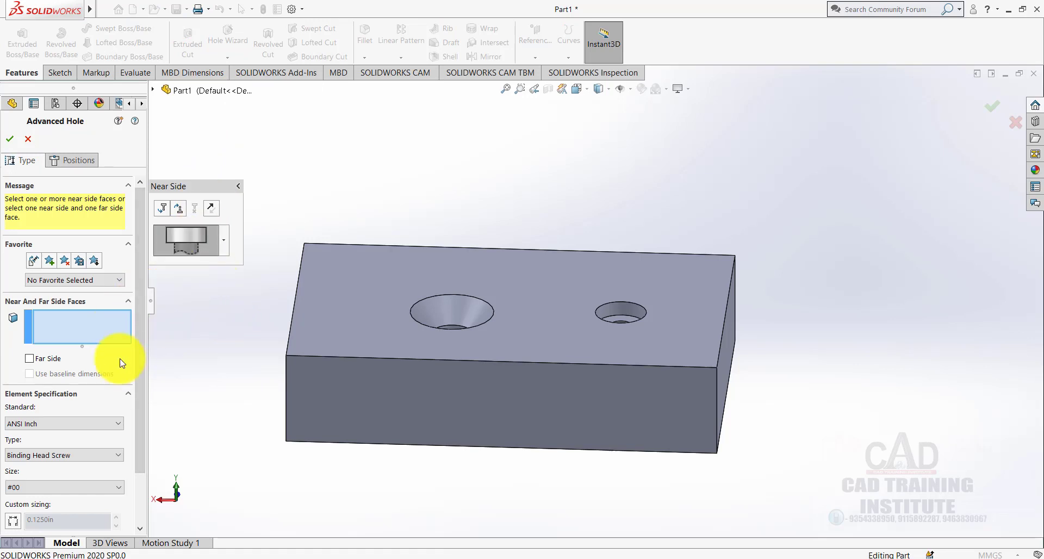
{"action": "left_click", "coordinate": [52, 424]}
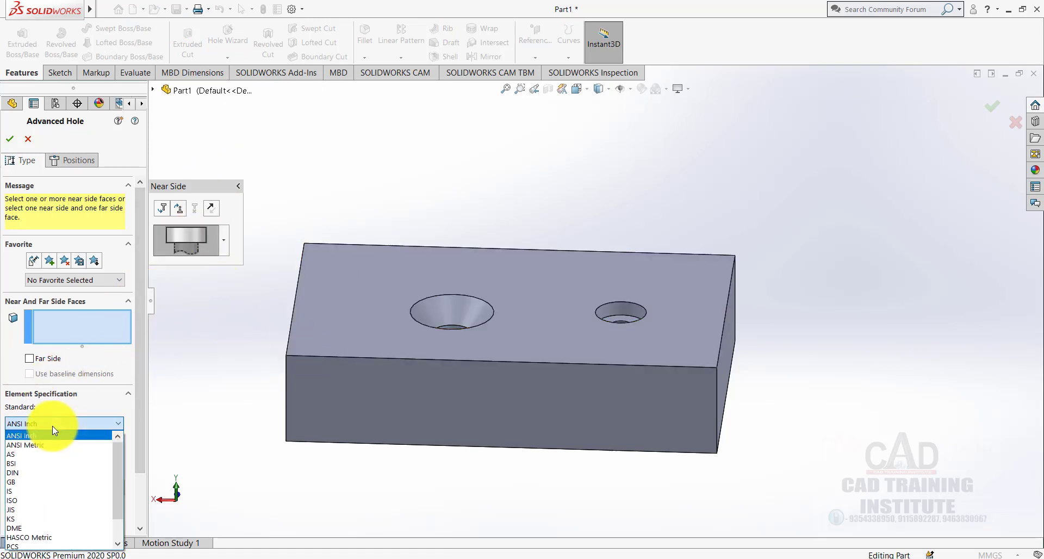
{"action": "left_click", "coordinate": [35, 501]}
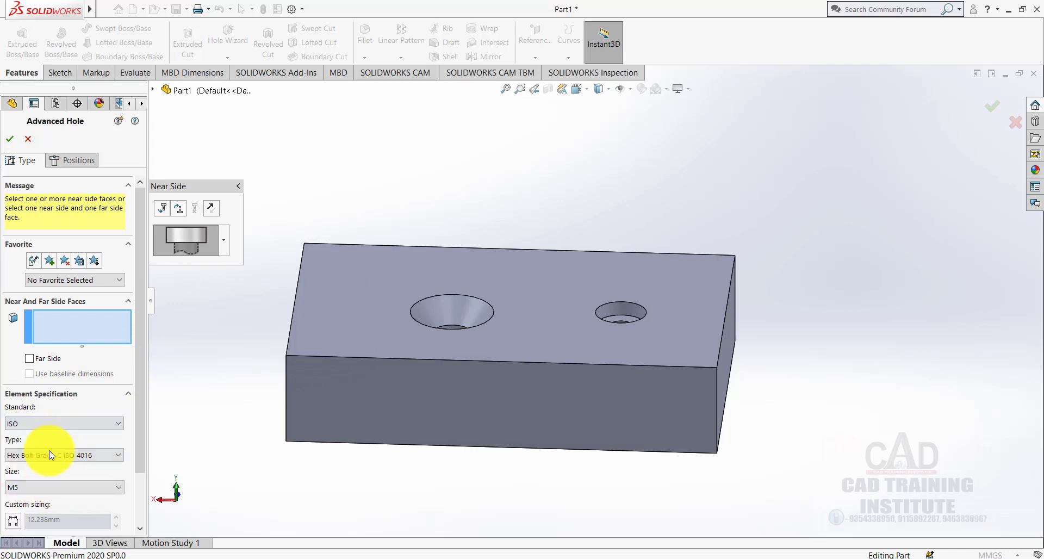
{"action": "left_click", "coordinate": [56, 490]}
{"action": "left_click", "coordinate": [56, 490]}
Step: Assign the block's top face as the near side face of the advanced hole
{"action": "left_click", "coordinate": [80, 164]}
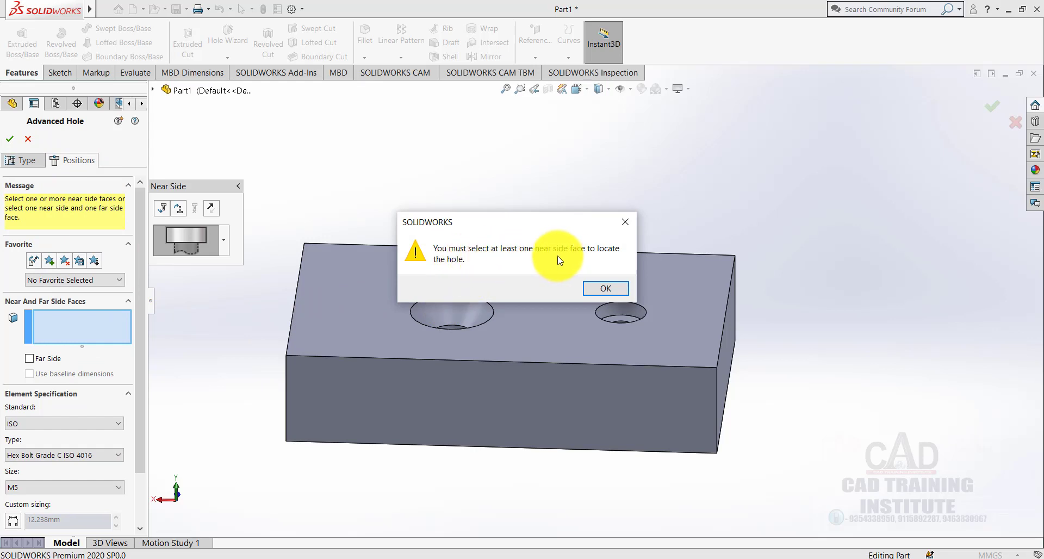
{"action": "left_click", "coordinate": [605, 288]}
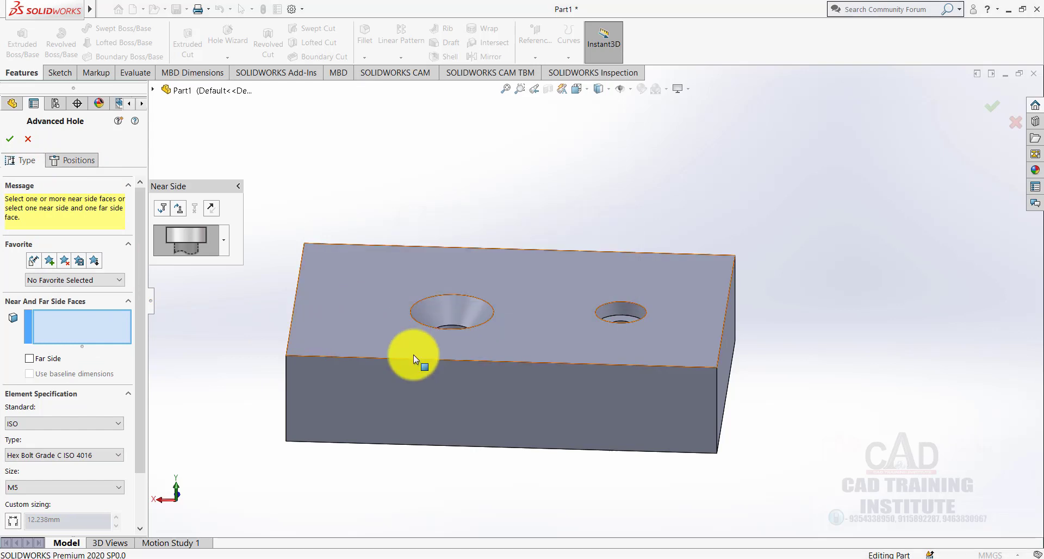
{"action": "left_click", "coordinate": [366, 319]}
{"action": "middle_click_drag", "start_coordinate": [294, 280], "coordinate": [334, 369]}
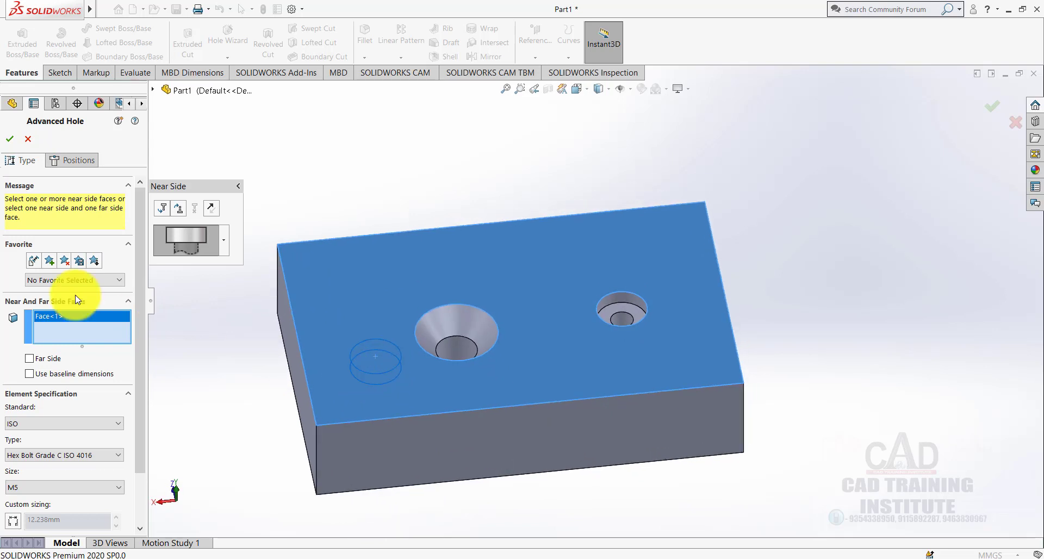
Step: Insert one near side element below the active counterbore element and another above the active element
{"action": "left_click", "coordinate": [166, 210]}
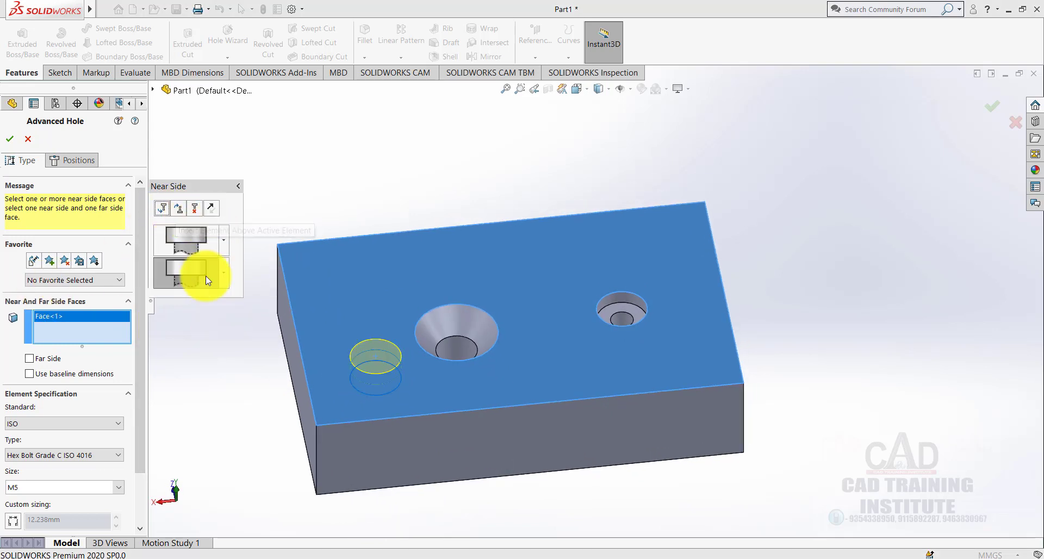
{"action": "left_click", "coordinate": [178, 210]}
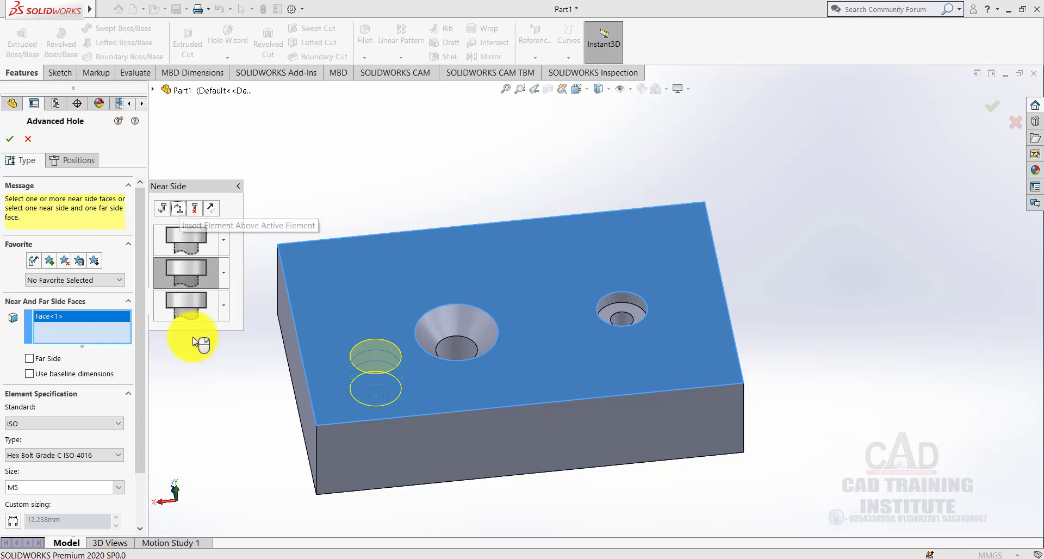
{"action": "left_click", "coordinate": [155, 267]}
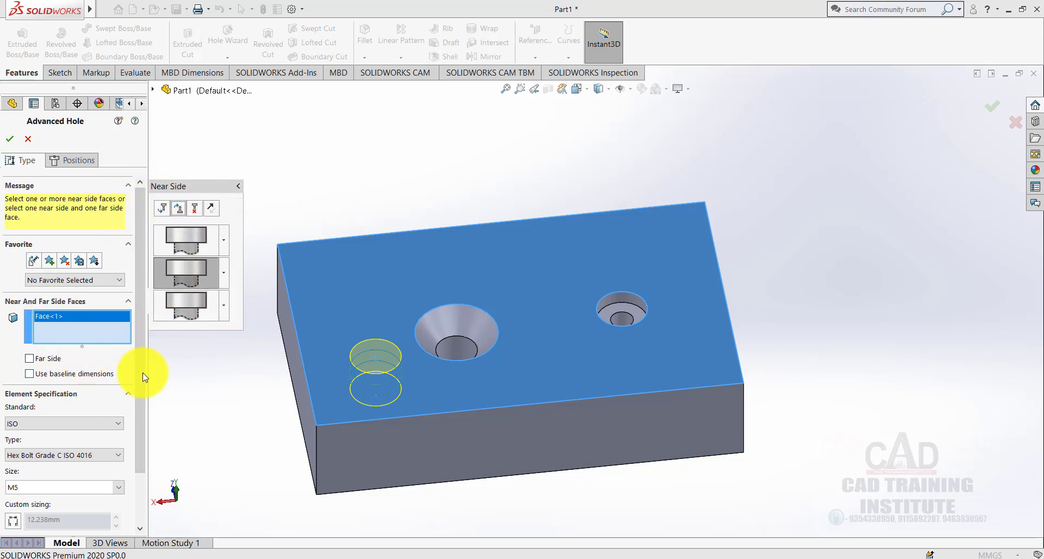
{"action": "scroll", "coordinate": [144, 388], "scroll_direction": "down", "scroll_amount": 3}
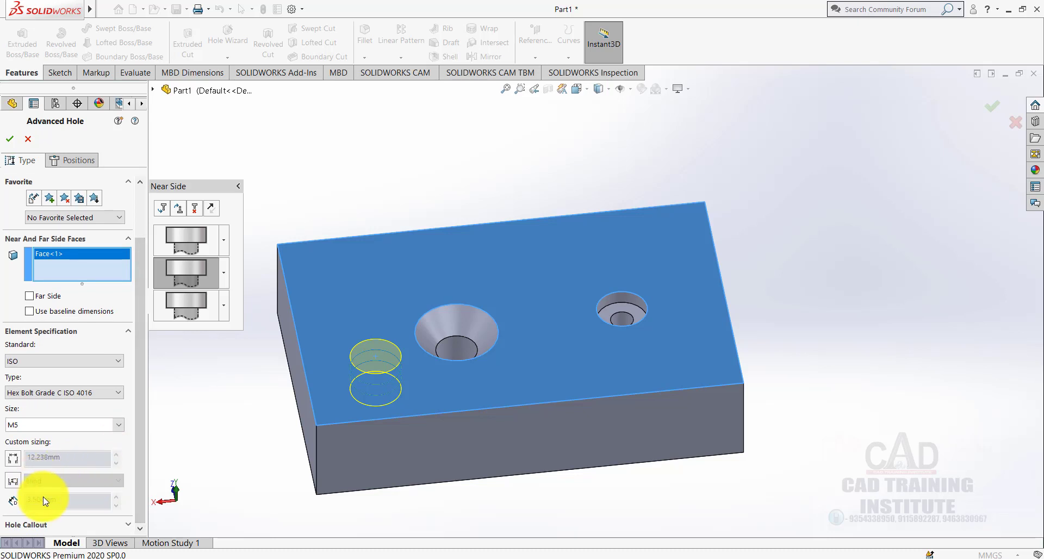
Step: Position the advanced hole at the sketch origin on the top face, between the two existing holes, and finish the feature
{"action": "left_click", "coordinate": [9, 141]}
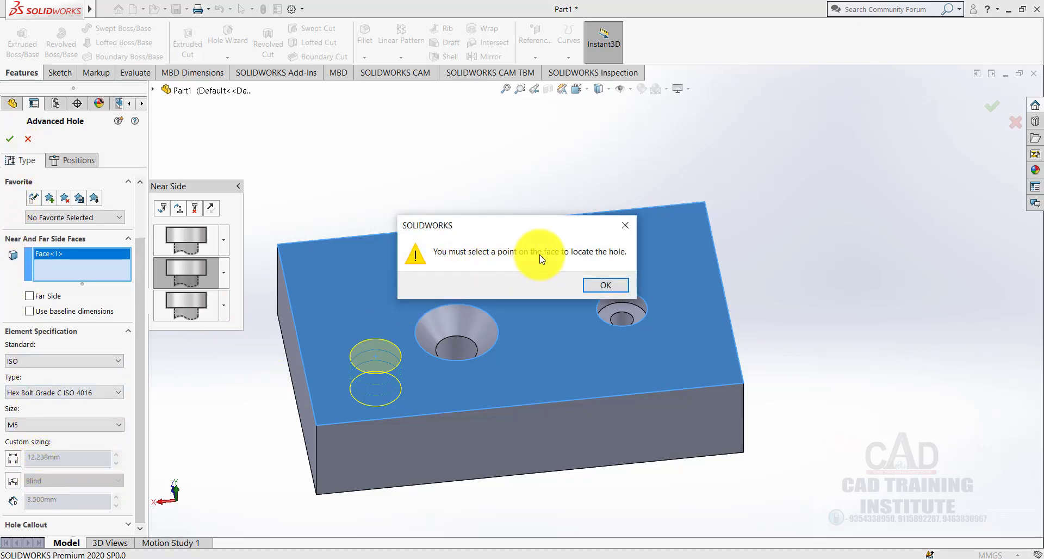
{"action": "left_click", "coordinate": [605, 284]}
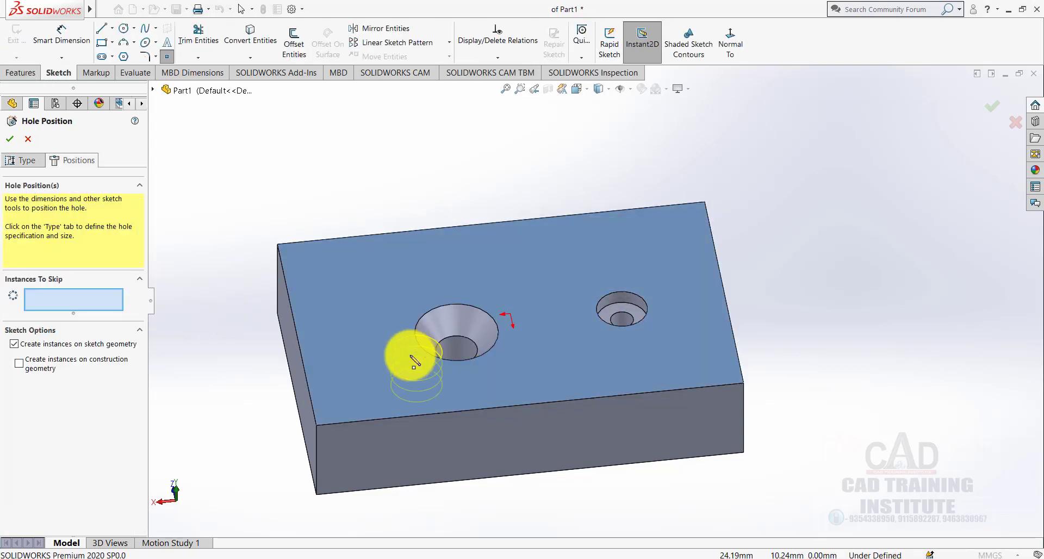
{"action": "left_click", "coordinate": [510, 315]}
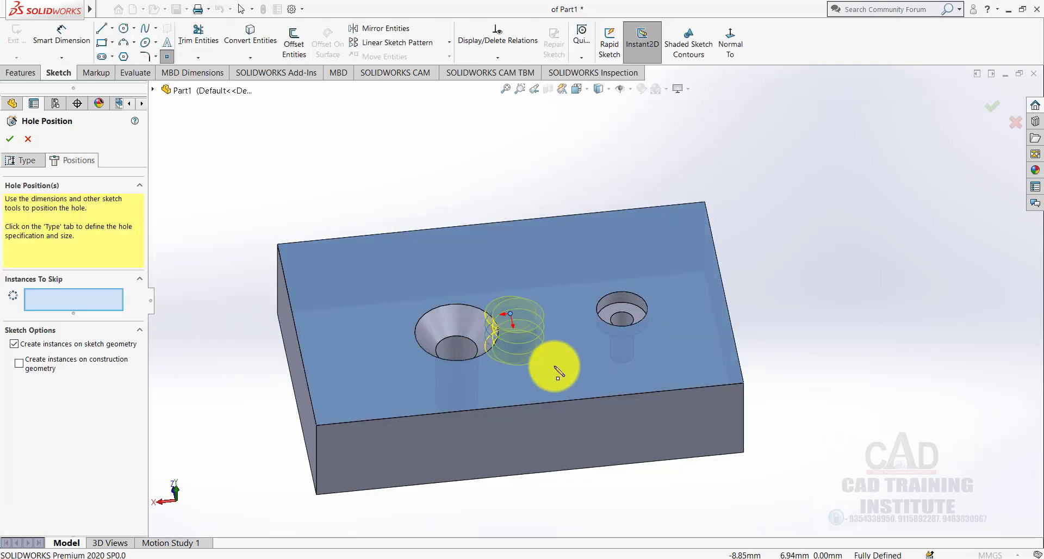
{"action": "left_click", "coordinate": [12, 141]}
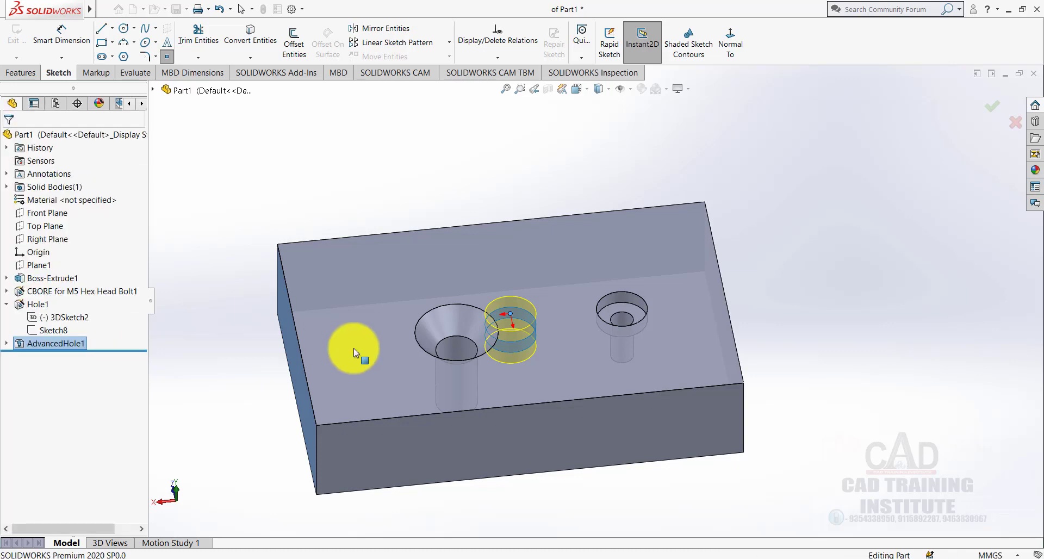
{"action": "middle_click_drag", "start_coordinate": [354, 348], "coordinate": [507, 521]}
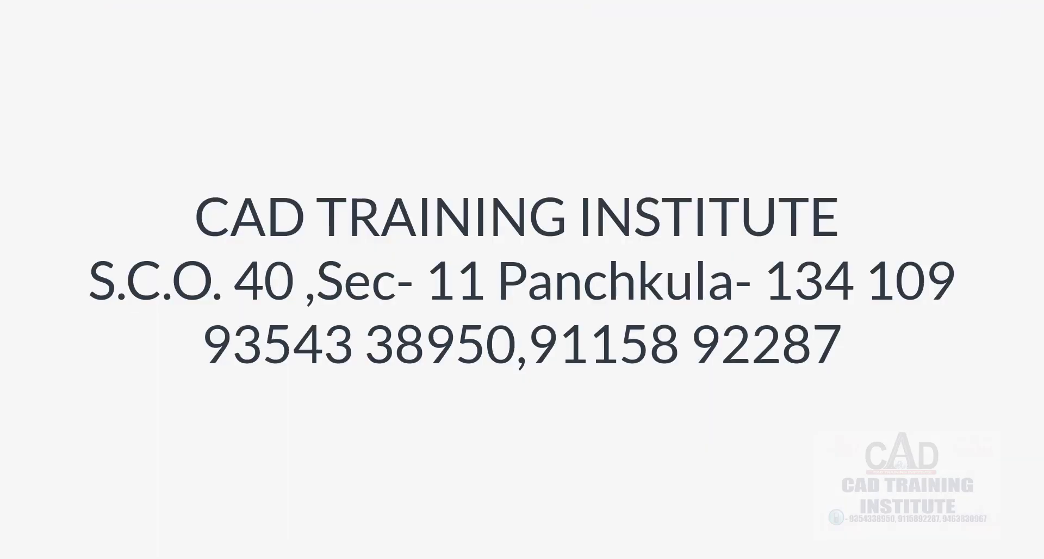